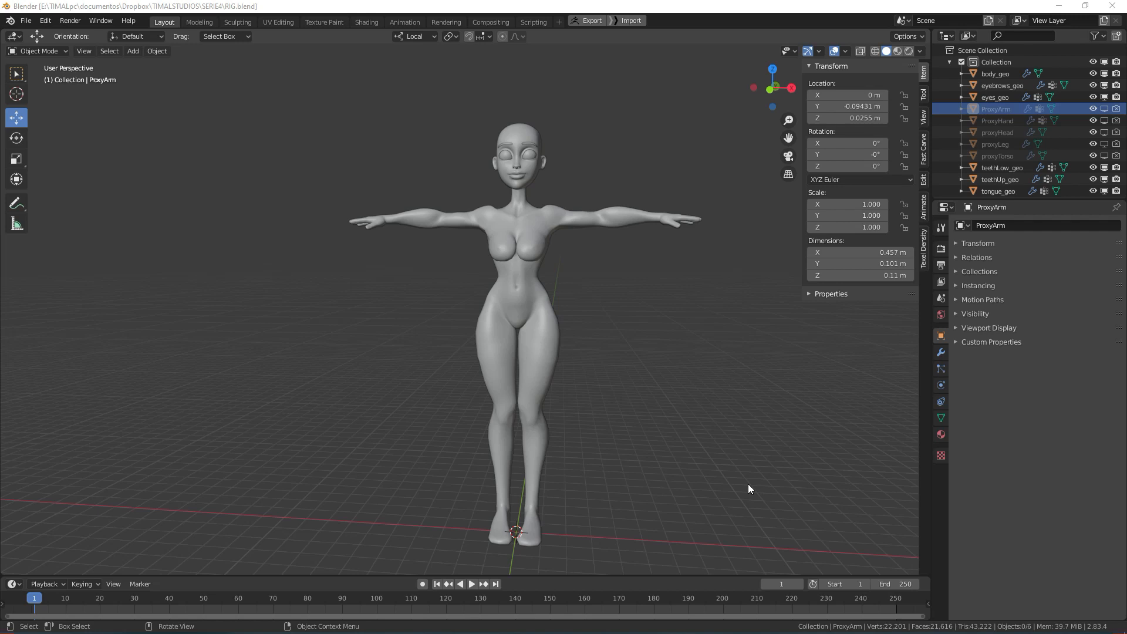
- Examine the body mesh topology with the wireframe overlay, and turn the overlay off
middle_drag(639, 498, 611, 385)
click(554, 382)
middle_drag(611, 440, 674, 252)
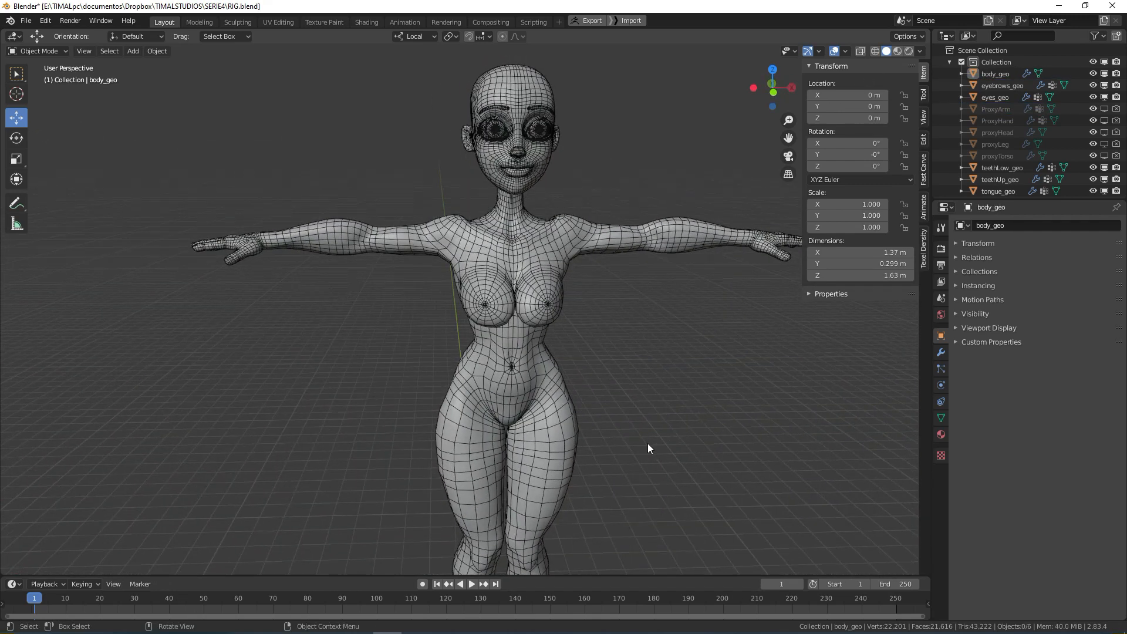
click(844, 51)
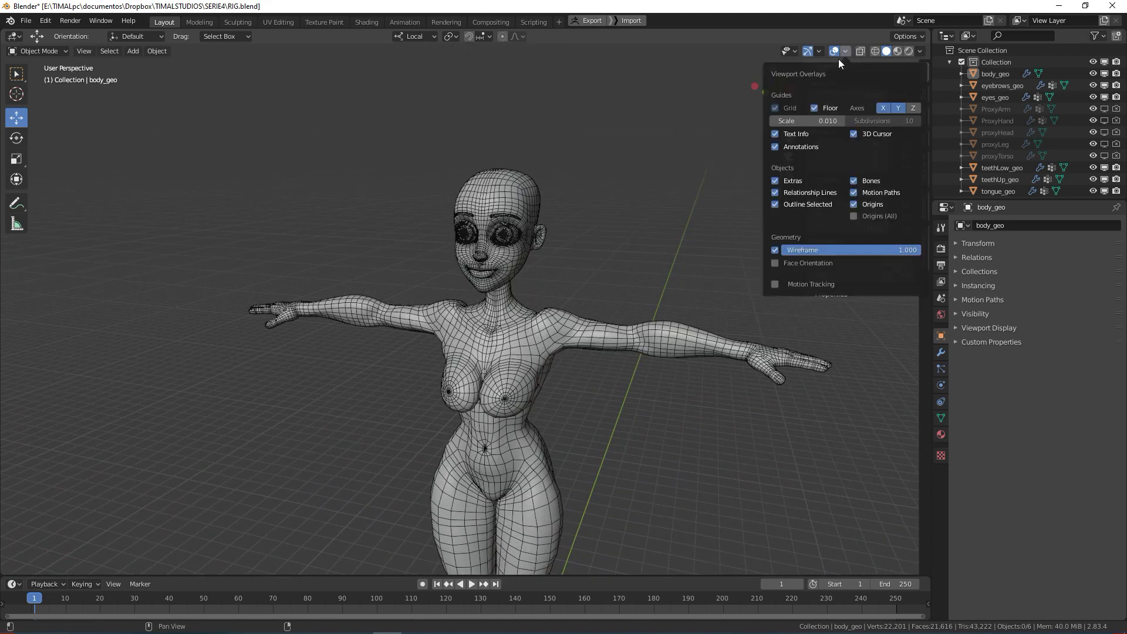
click(778, 250)
middle_drag(636, 421, 758, 332)
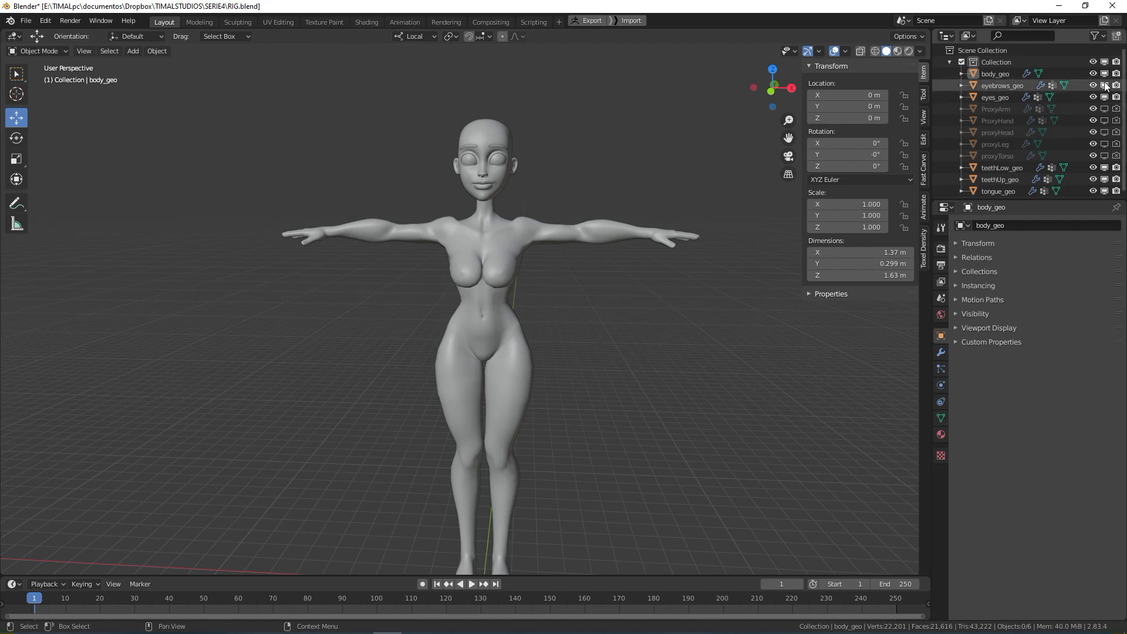
- Disable the body, eyebrows, eyes, teeth and tongue meshes in the viewport and enable the arm, hand, head, leg and torso proxies
drag(1104, 74, 1105, 192)
drag(1104, 109, 1104, 156)
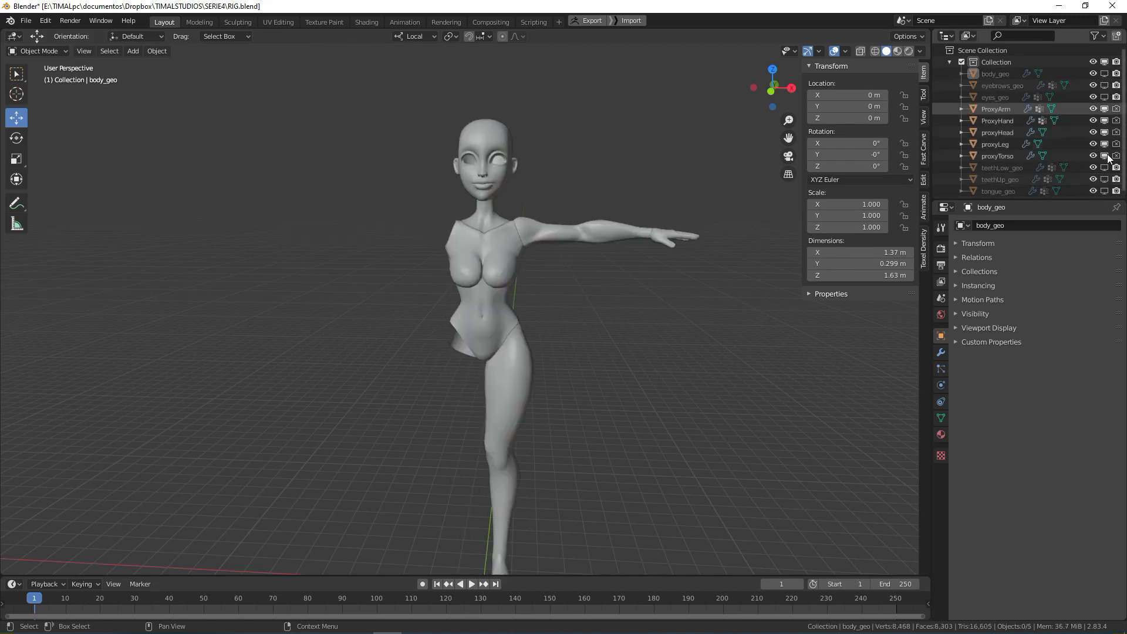
middle_drag(631, 340, 581, 446)
scroll(555, 355, up, 1)
- Try moving the proxy leg away from the torso and undo the move
click(507, 328)
middle_drag(589, 447, 597, 439)
drag(546, 459, 522, 464)
key(ctrl+z)
click(544, 371)
key(ctrl+z)
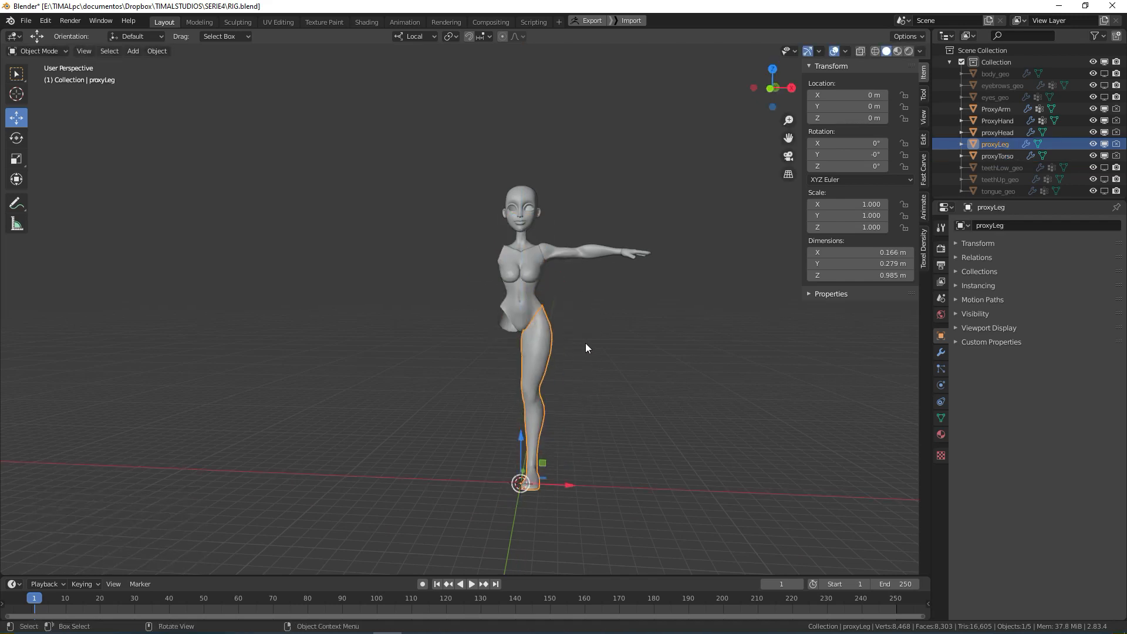
- Try moving the proxy arm away from the shoulder, cancel the move and deselect the arm
ctrl+middle_drag(586, 343, 556, 251)
click(555, 251)
key(g)
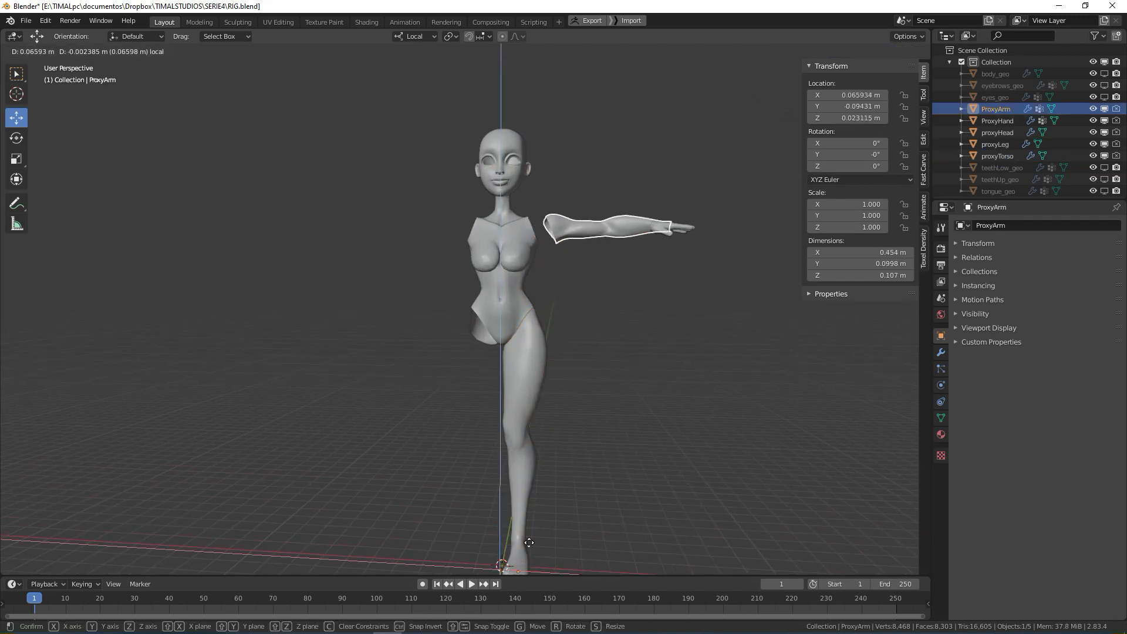
key(Escape)
click(619, 470)
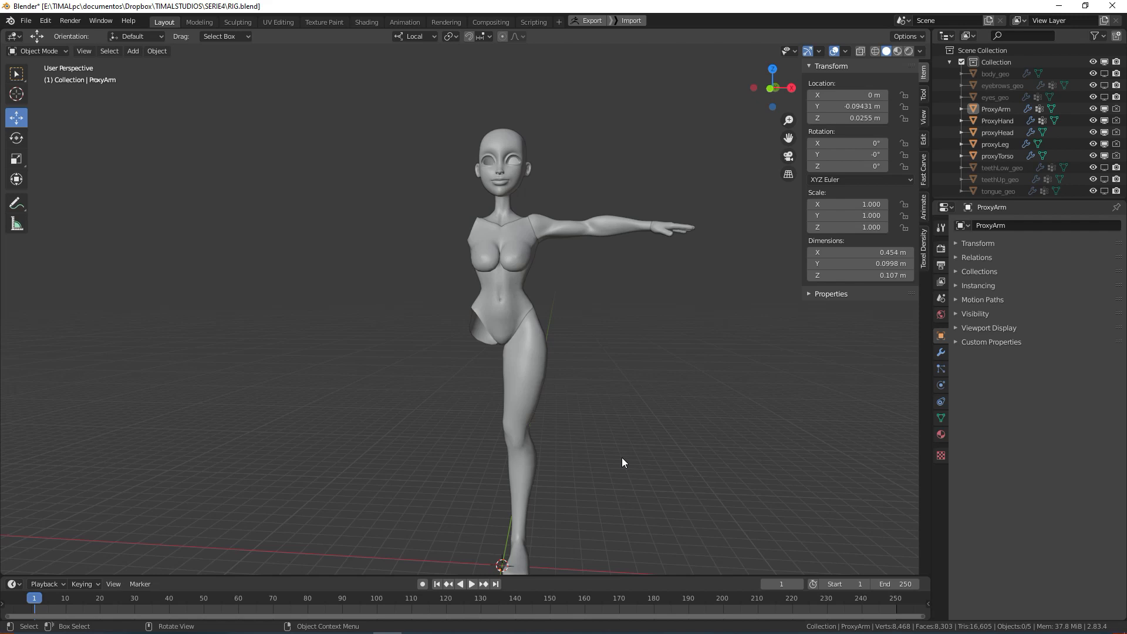
- View the proxy model from the side and front, and try moving proxyTorso
middle_drag(625, 445, 534, 436)
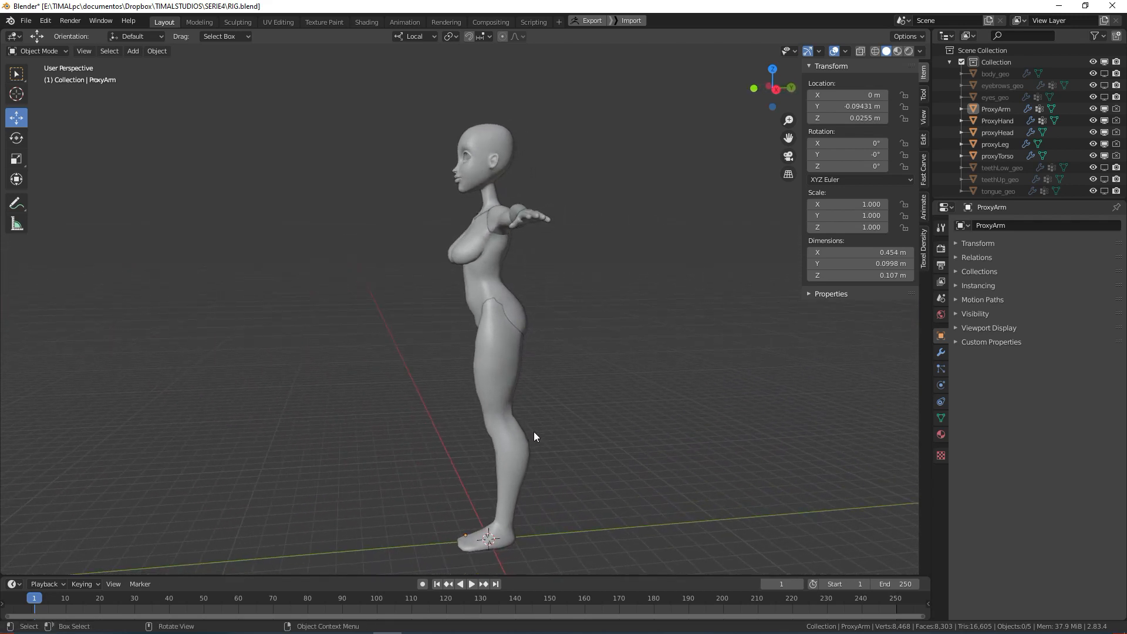
middle_drag(628, 485, 669, 452)
middle_drag(702, 370, 693, 373)
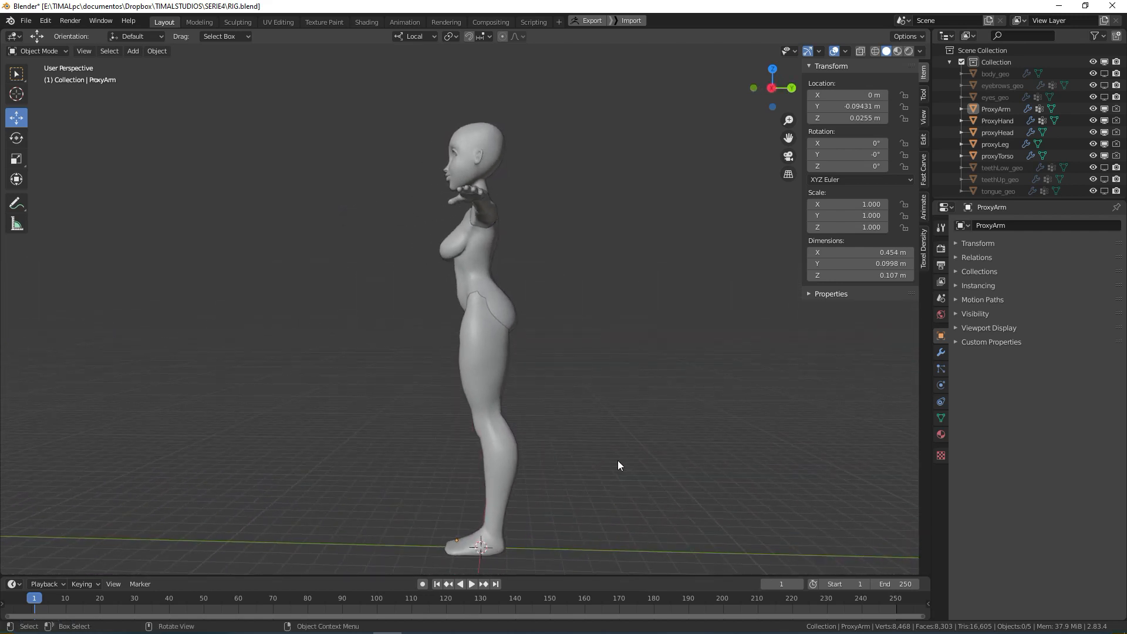
middle_drag(617, 465, 590, 437)
click(530, 301)
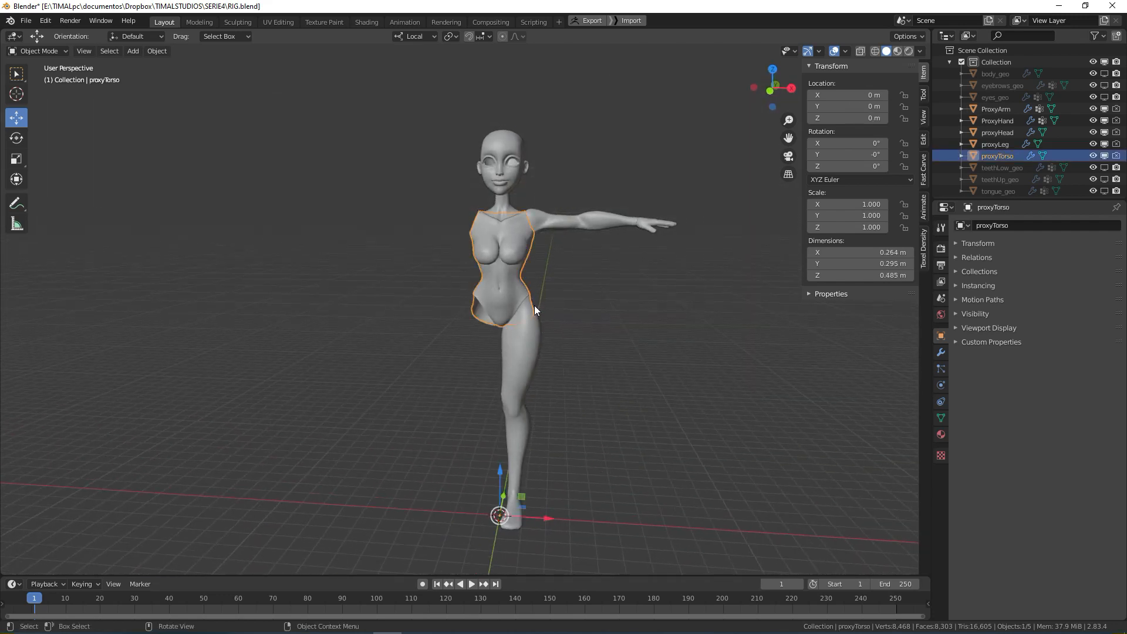
key(g)
key(Escape)
click(593, 446)
- Disable the arm, hand, head and leg proxies in the viewport, leaving only proxyTorso shown
drag(1104, 120, 1104, 144)
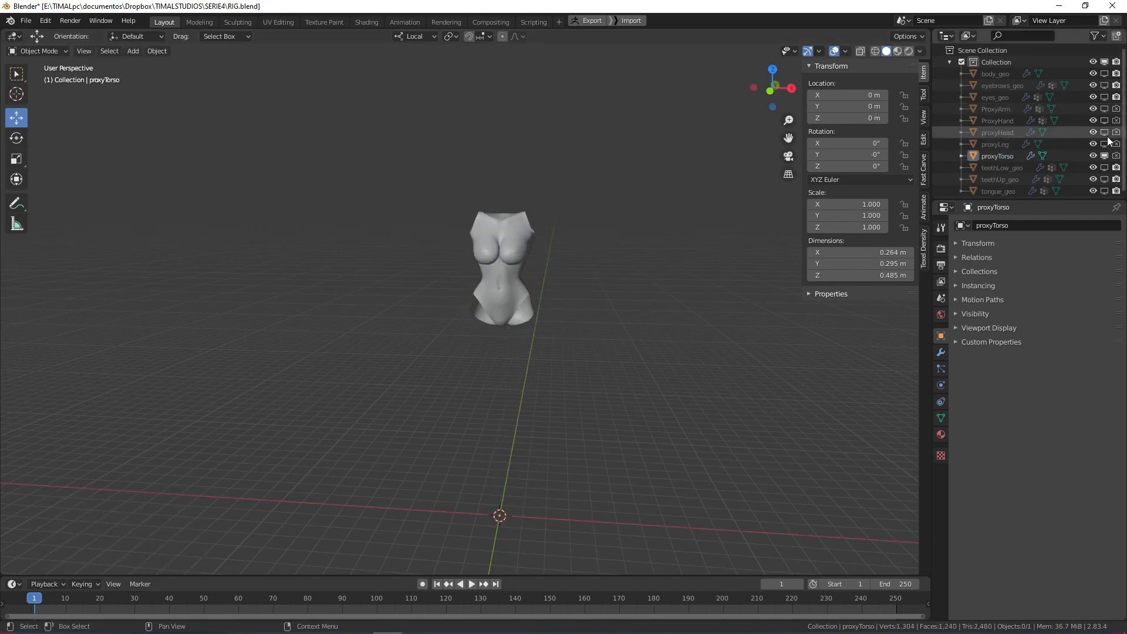
middle_drag(672, 457, 566, 461)
middle_drag(658, 329, 399, 387)
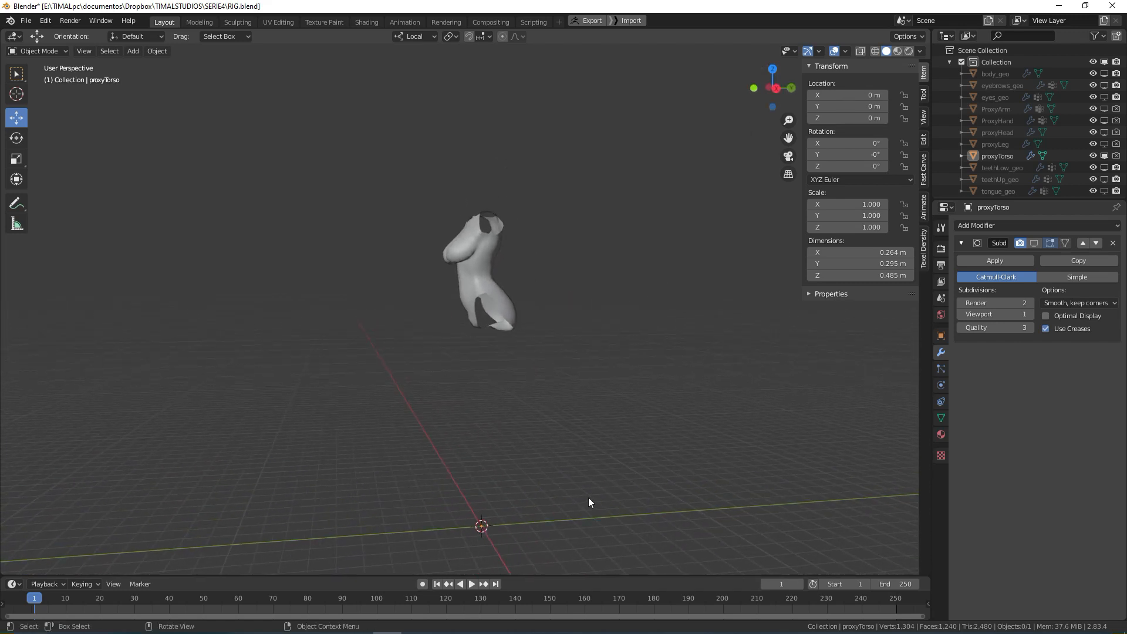
middle_drag(549, 497, 579, 502)
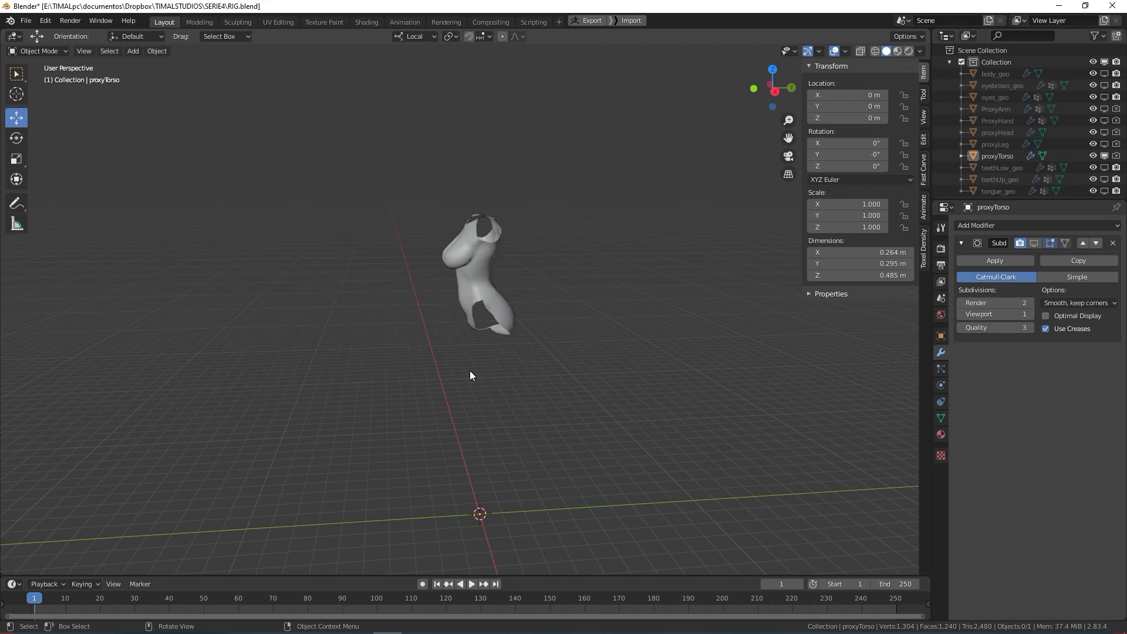
- Add an armature at the world origin as a trial and delete it
click(158, 51)
mouse_move(133, 53)
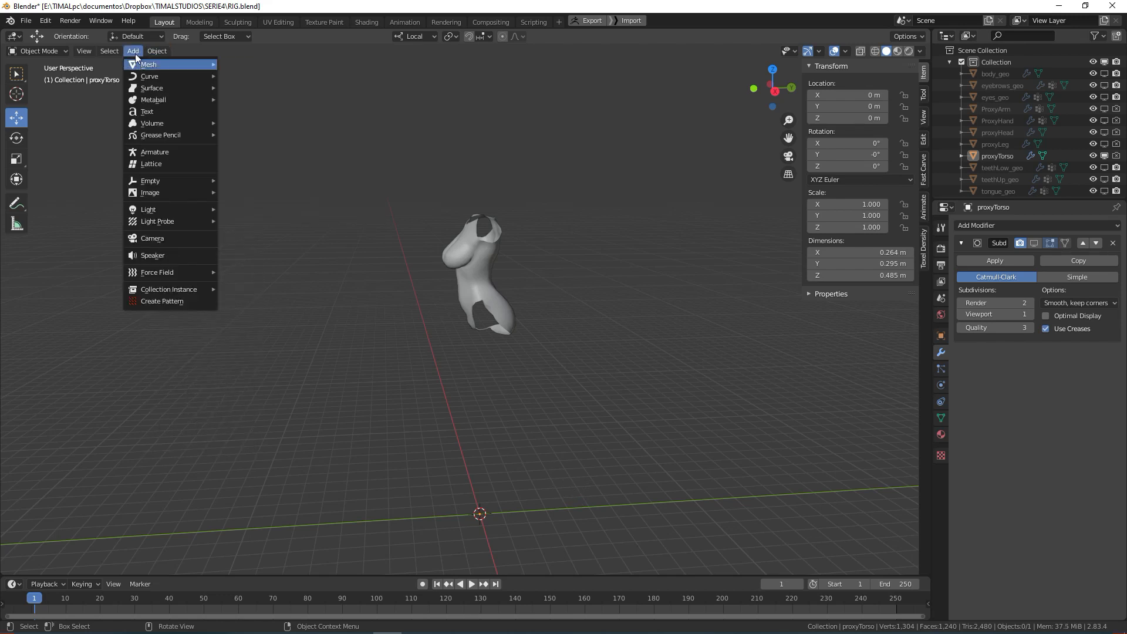
click(195, 151)
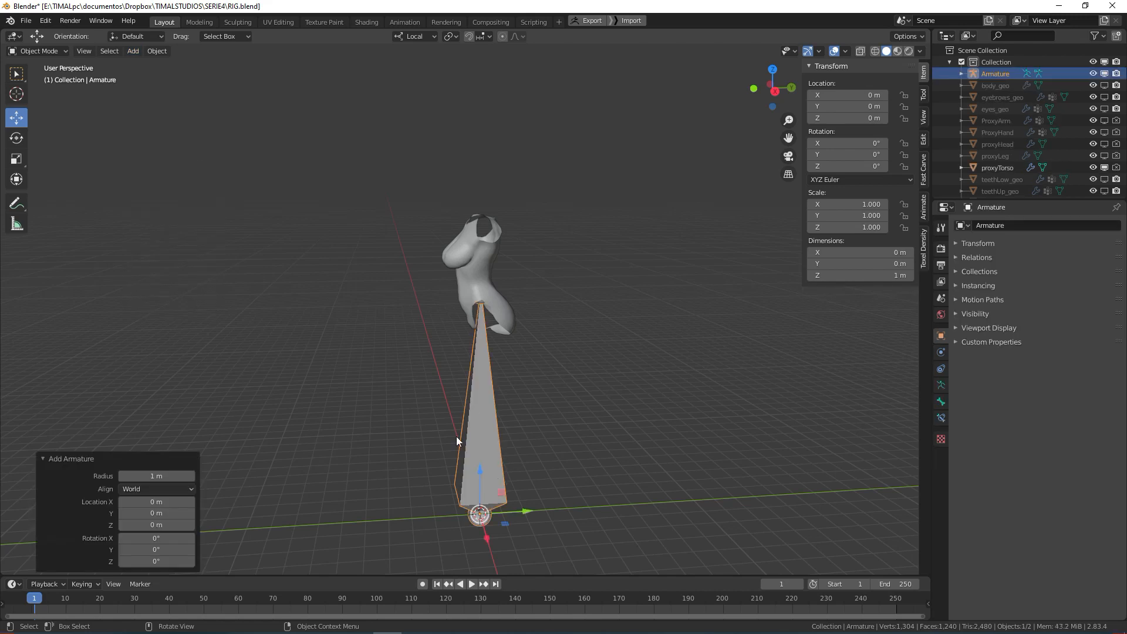
mouse_move(569, 506)
middle_down()
mouse_move(488, 500)
mouse_move(533, 498)
mouse_move(497, 471)
mouse_move(554, 494)
middle_up()
key(Delete)
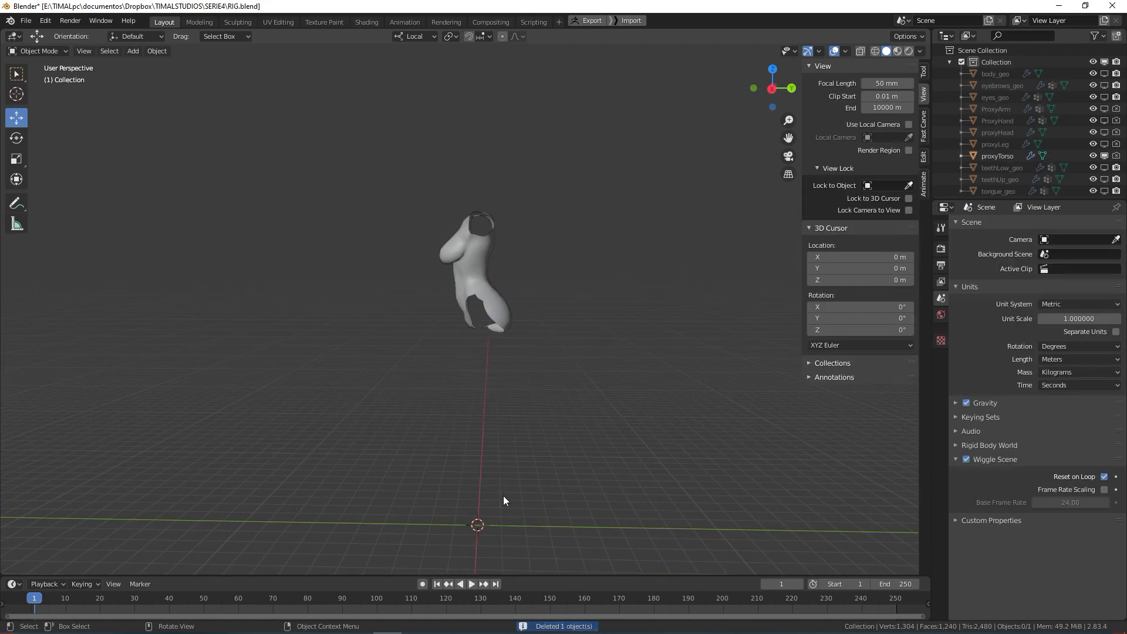
- Add a single-bone armature at the world origin
key(shift+a)
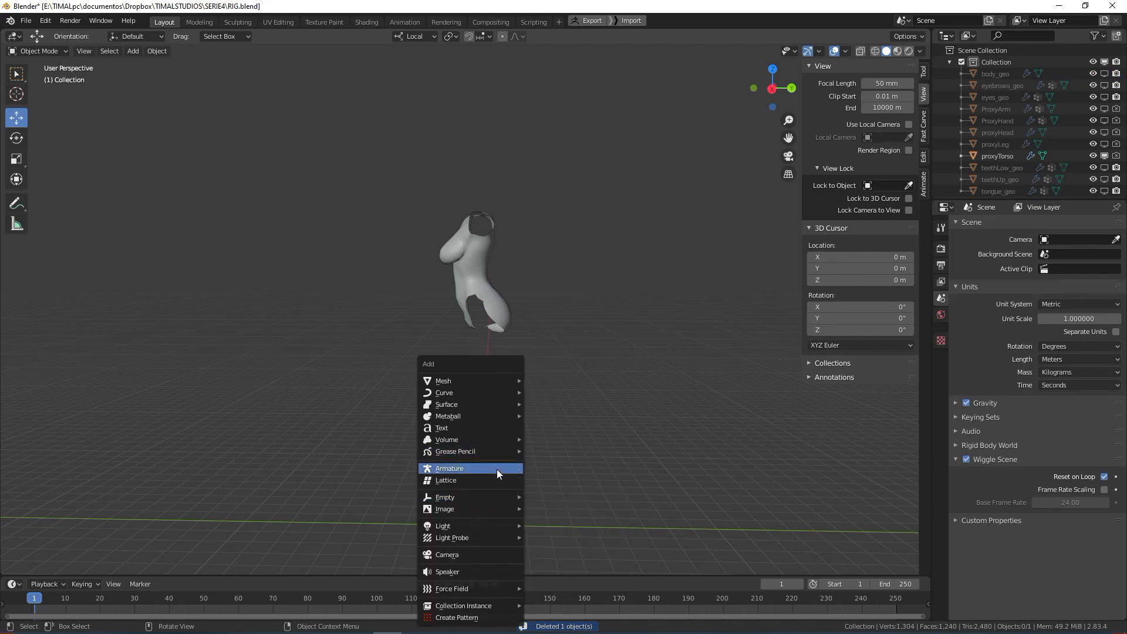
click(502, 468)
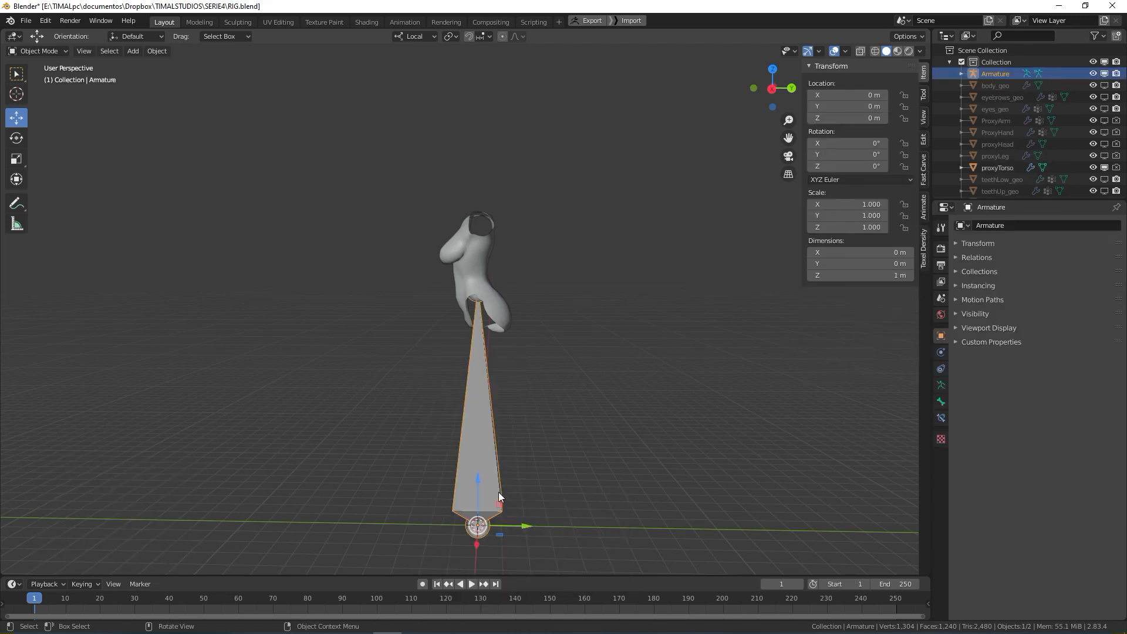
middle_drag(498, 492, 521, 499)
- Try moving the armature in Object Mode, undoing each move
drag(521, 499, 547, 491)
key(ctrl+z)
middle_drag(541, 516, 502, 482)
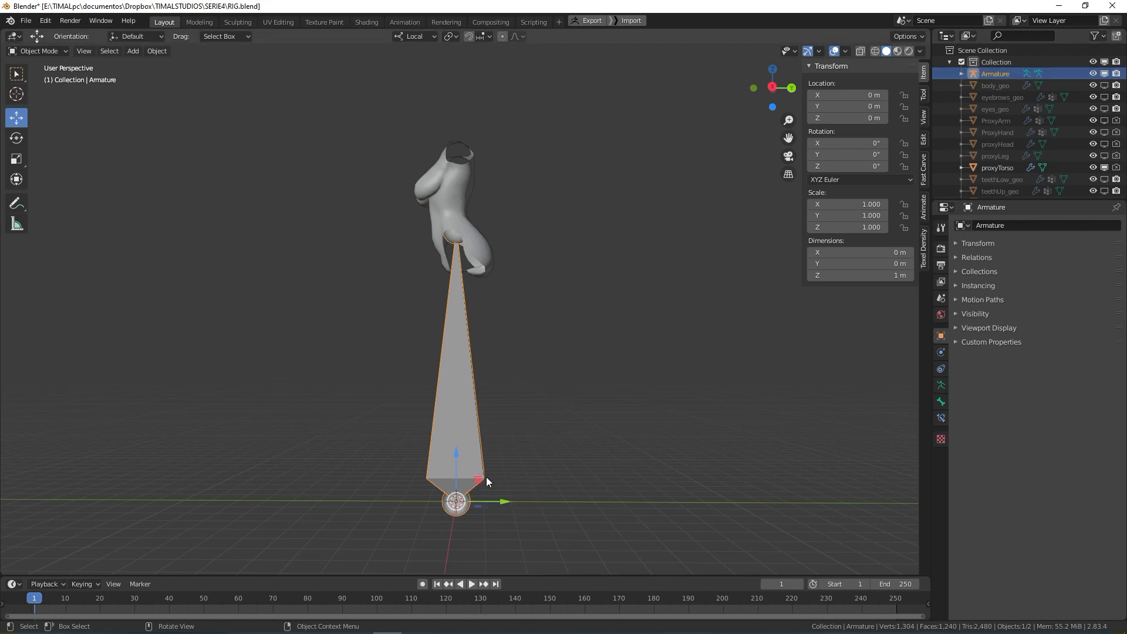
drag(479, 480, 666, 436)
key(ctrl+z)
key(ctrl+z)
key(ctrl+z)
drag(478, 480, 578, 375)
key(ctrl+z)
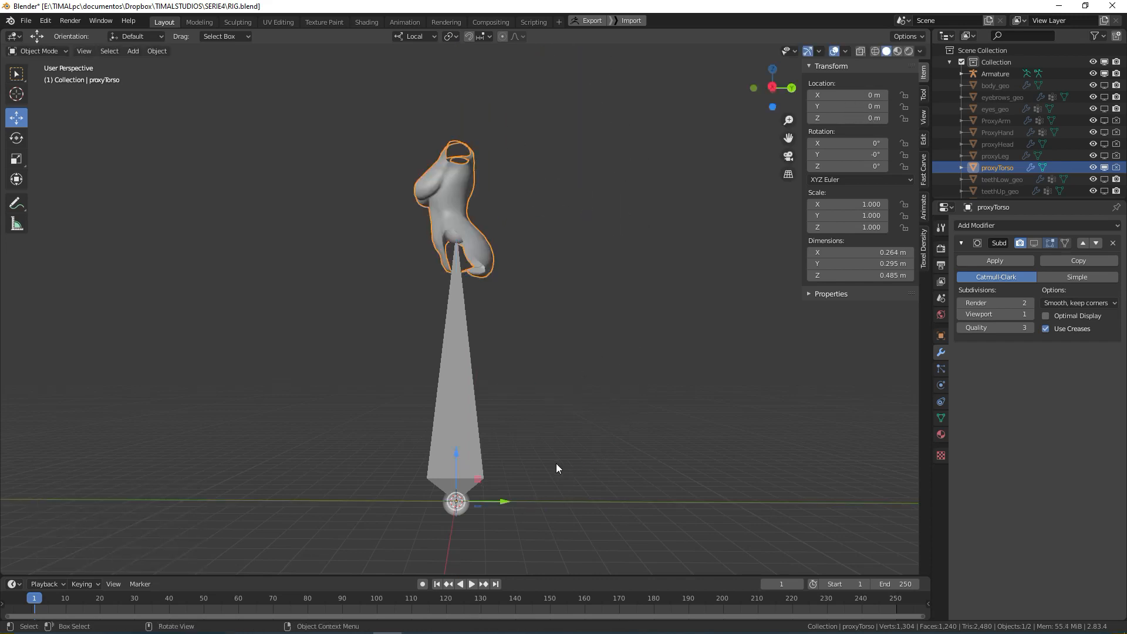
drag(482, 478, 592, 440)
key(ctrl+z)
click(474, 407)
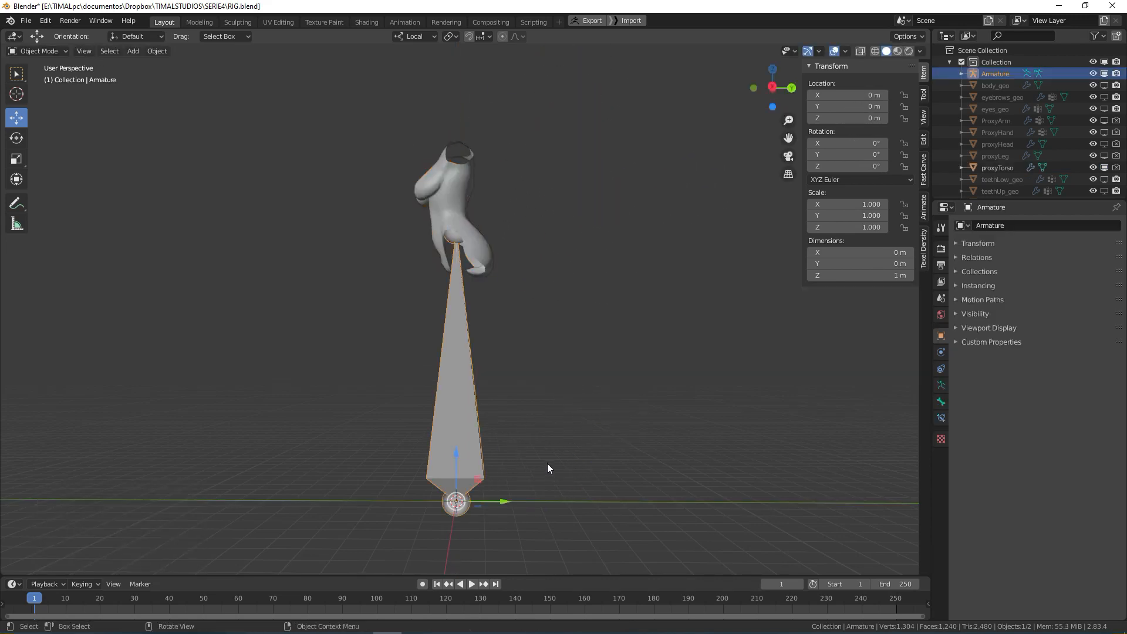
drag(478, 481, 600, 463)
key(ctrl+z)
- Try moving a face of proxyTorso in Edit Mode, undo it and return to Object Mode
click(479, 252)
key(ctrl+Tab)
click(565, 253)
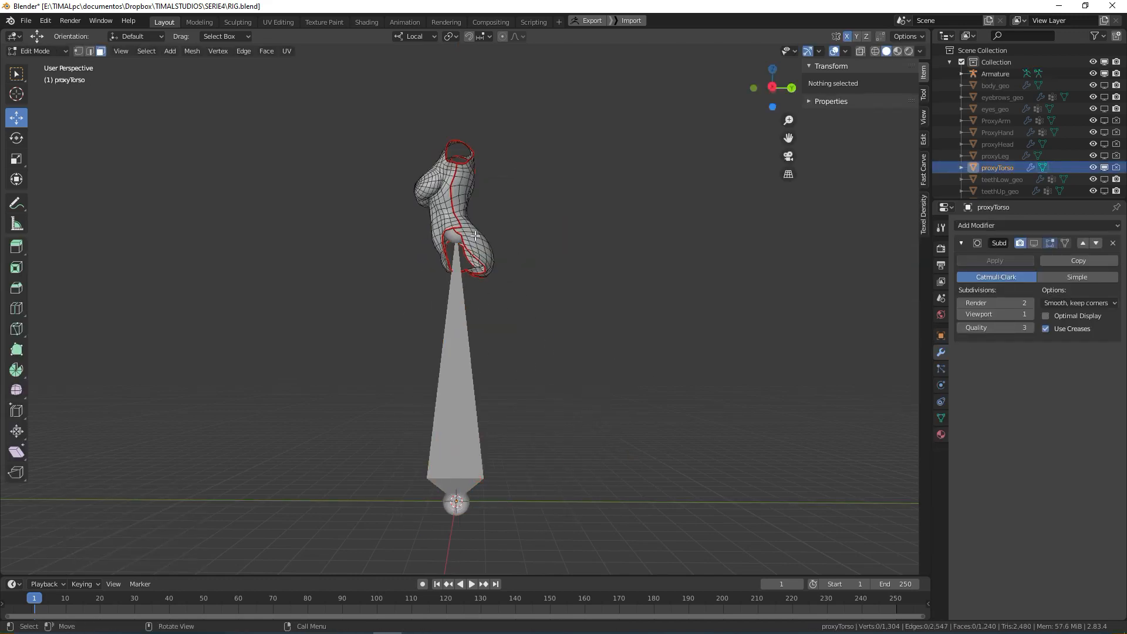
drag(497, 210, 520, 195)
key(ctrl+z)
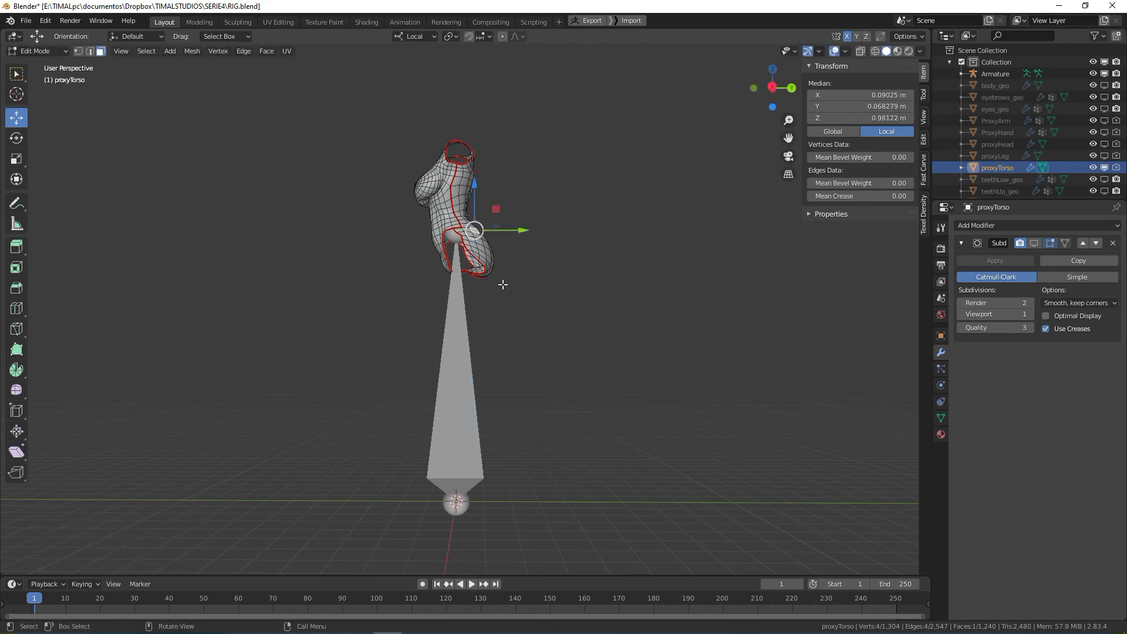
key(ctrl+Tab)
click(385, 262)
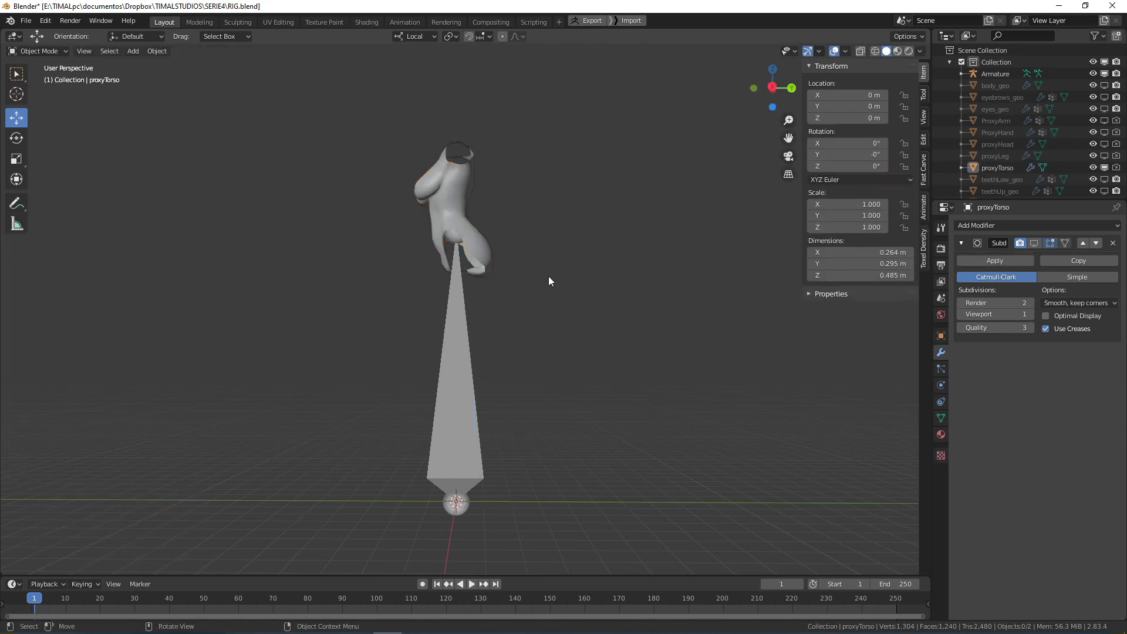
- Put the armature into Edit Mode and look at it in the right orthographic view
click(473, 452)
key(ctrl+Tab)
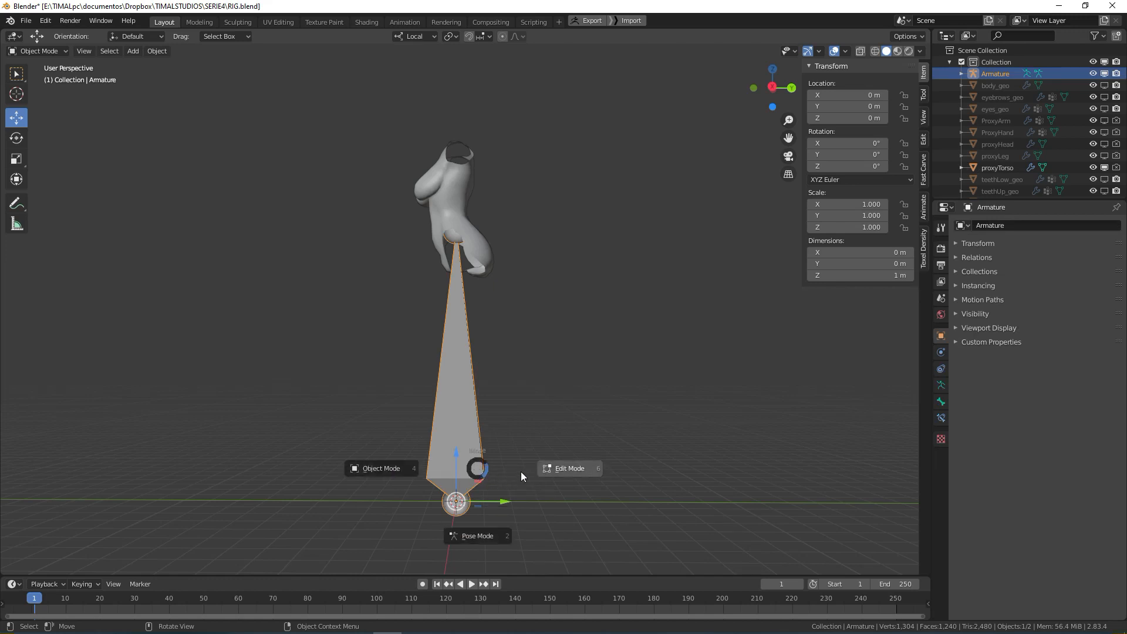
click(565, 470)
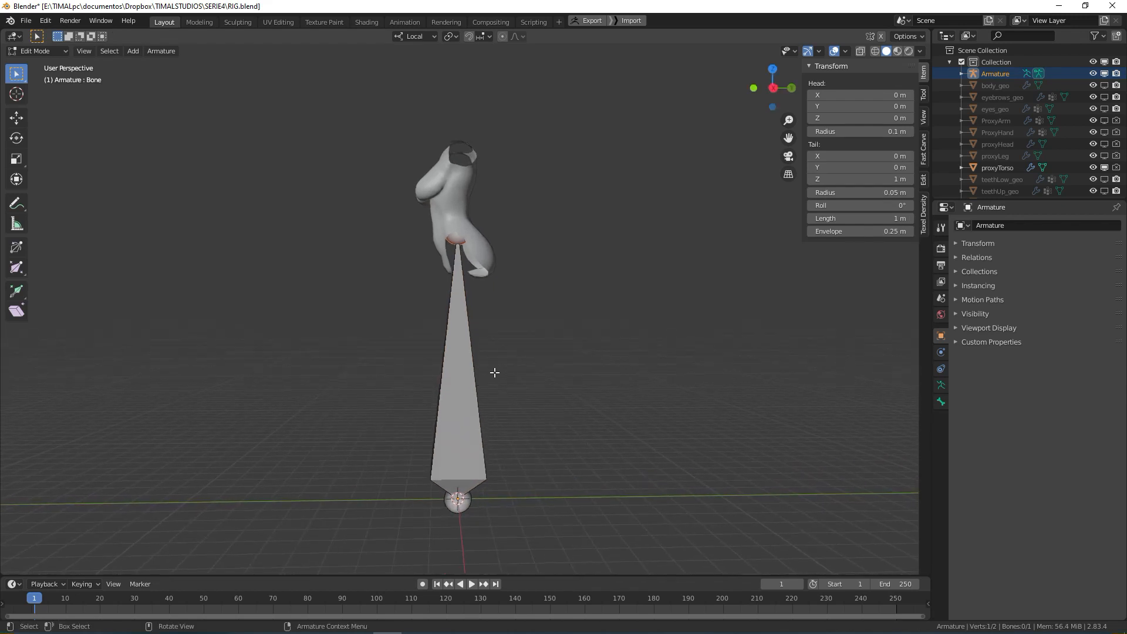
alt+middle_drag(496, 372, 475, 282)
- Try extruding a chain of three bones from the bone's tip and undo the extrusions
key(e)
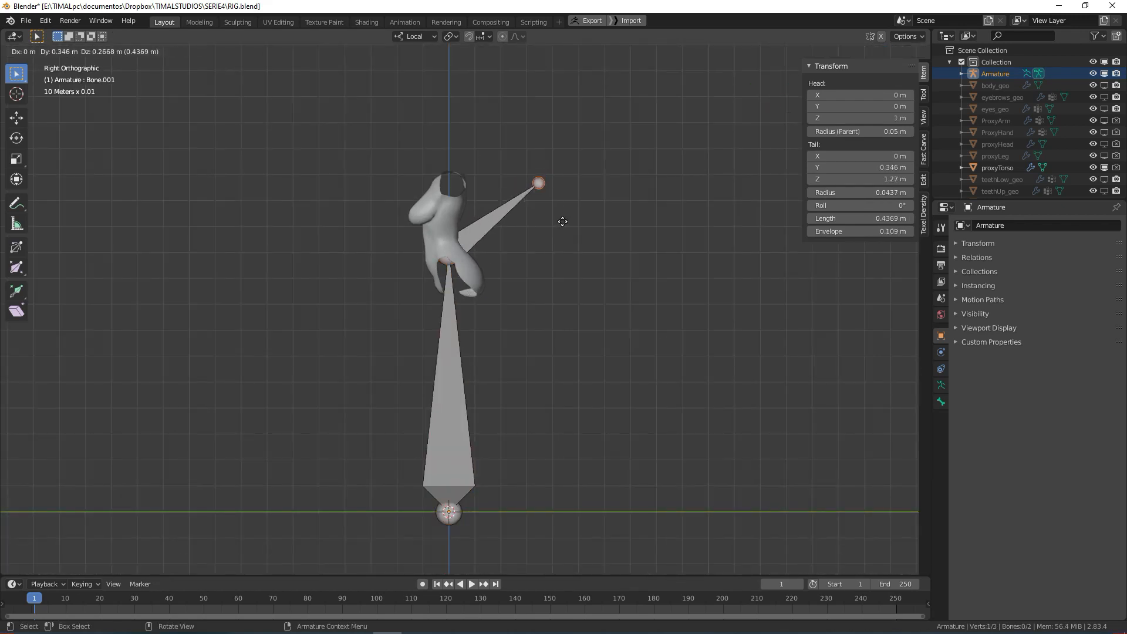
click(564, 203)
key(e)
click(675, 264)
key(e)
click(635, 481)
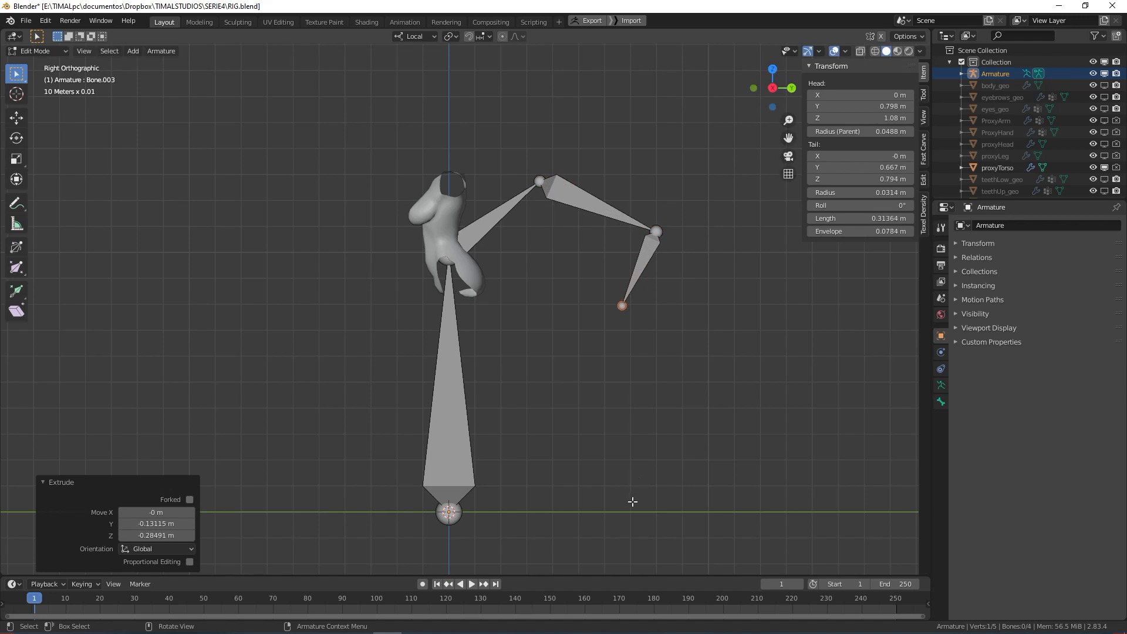
key(ctrl+z)
key(ctrl+z)
key(ctrl+z)
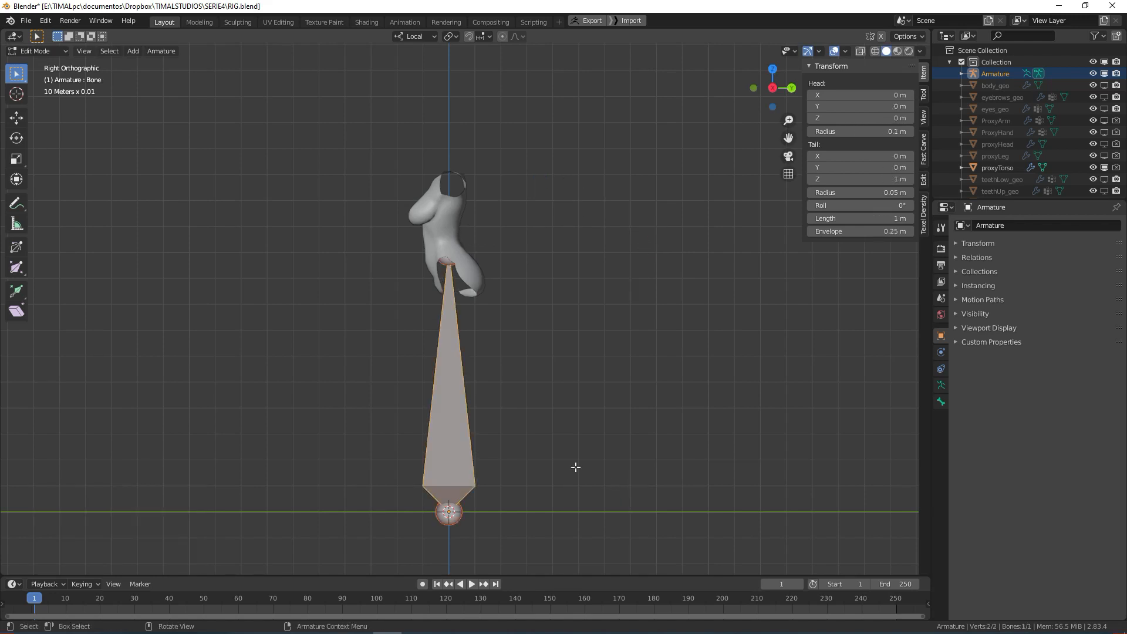
key(ctrl+z)
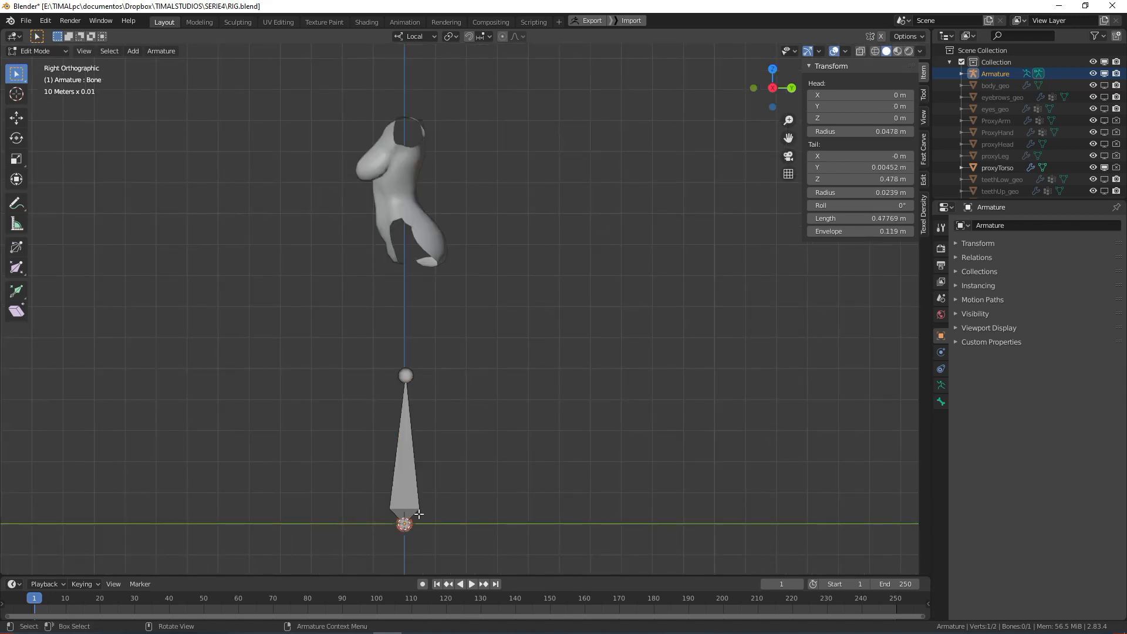
- Select the bone's body, its root and its tip in turn to examine its parts
click(418, 482)
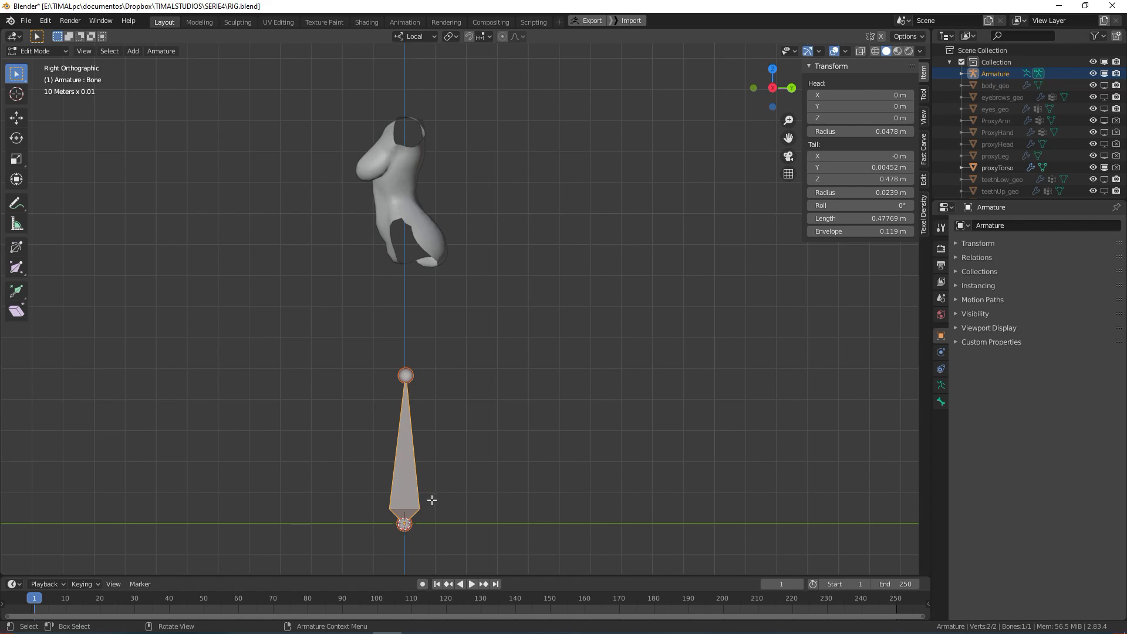
click(405, 524)
click(406, 376)
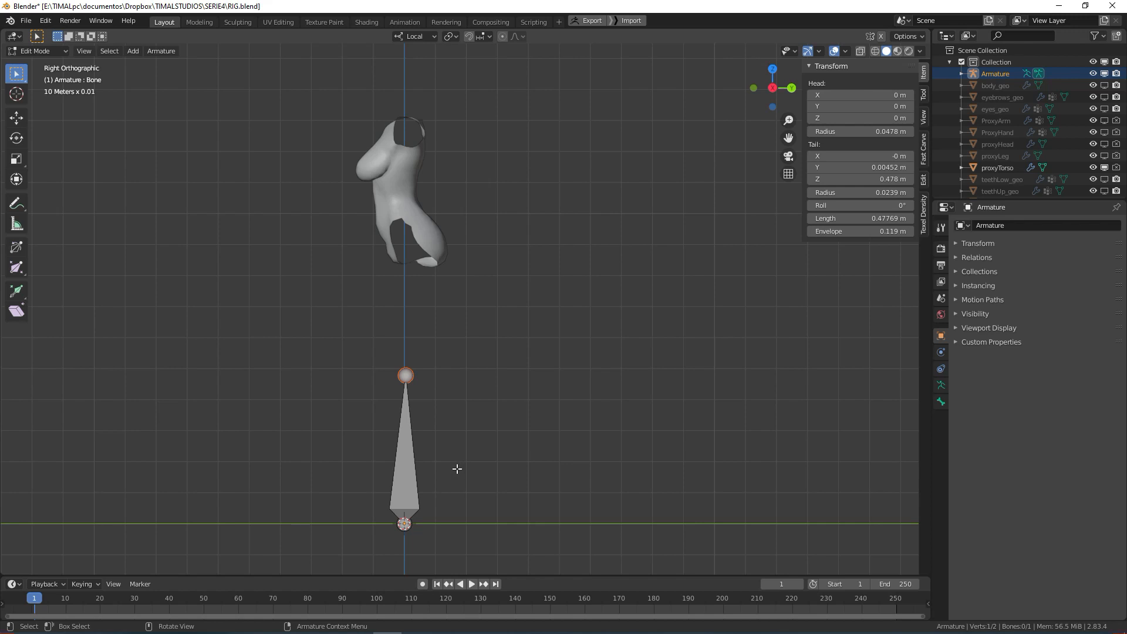
- Extrude a new bone about 0.23 m long diagonally upward from the tip of the first bone
shift+scroll(455, 473, up, 1)
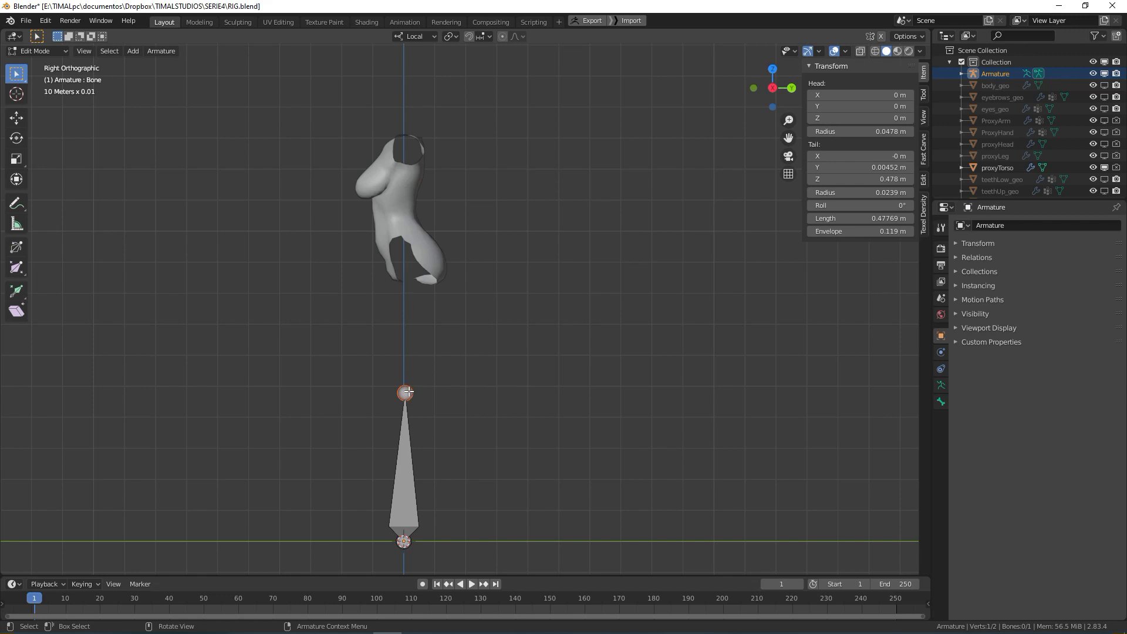
click(409, 403)
click(407, 393)
key(e)
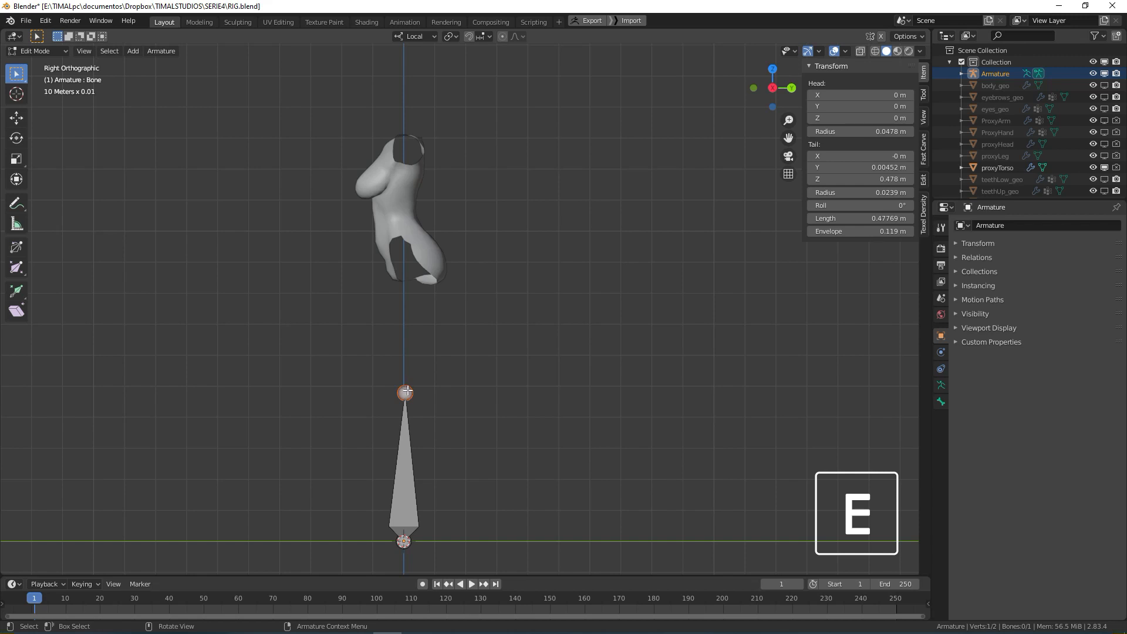
click(456, 344)
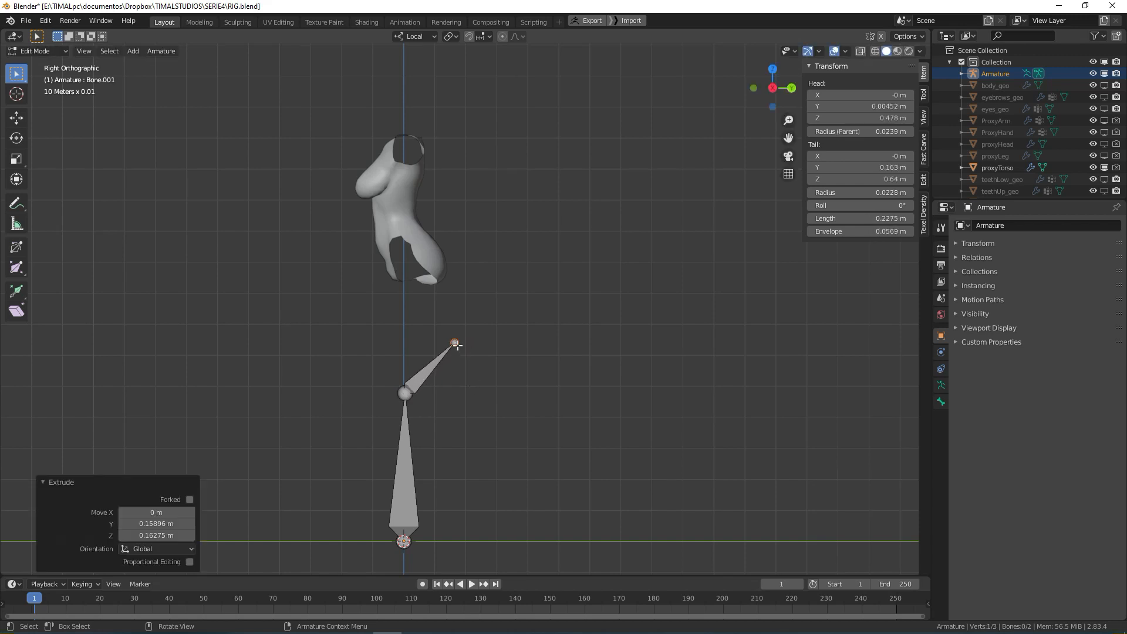
- Extrude a curving chain of five more bones from the tip of the diagonal bone
key(e)
click(551, 348)
key(e)
click(648, 375)
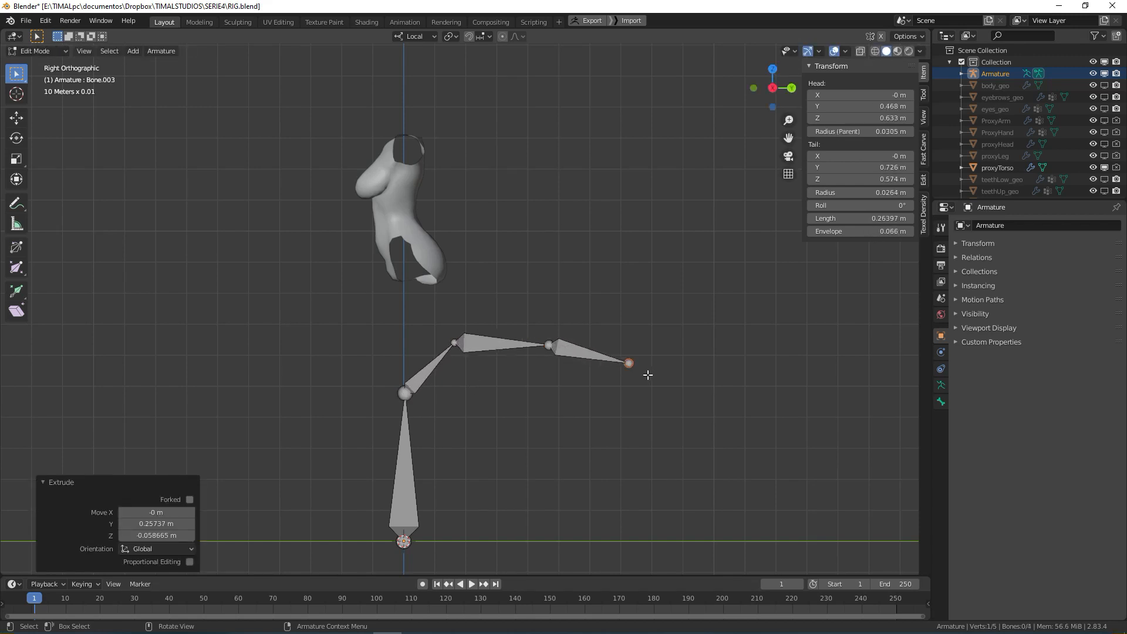
key(e)
click(714, 409)
key(e)
click(703, 529)
key(e)
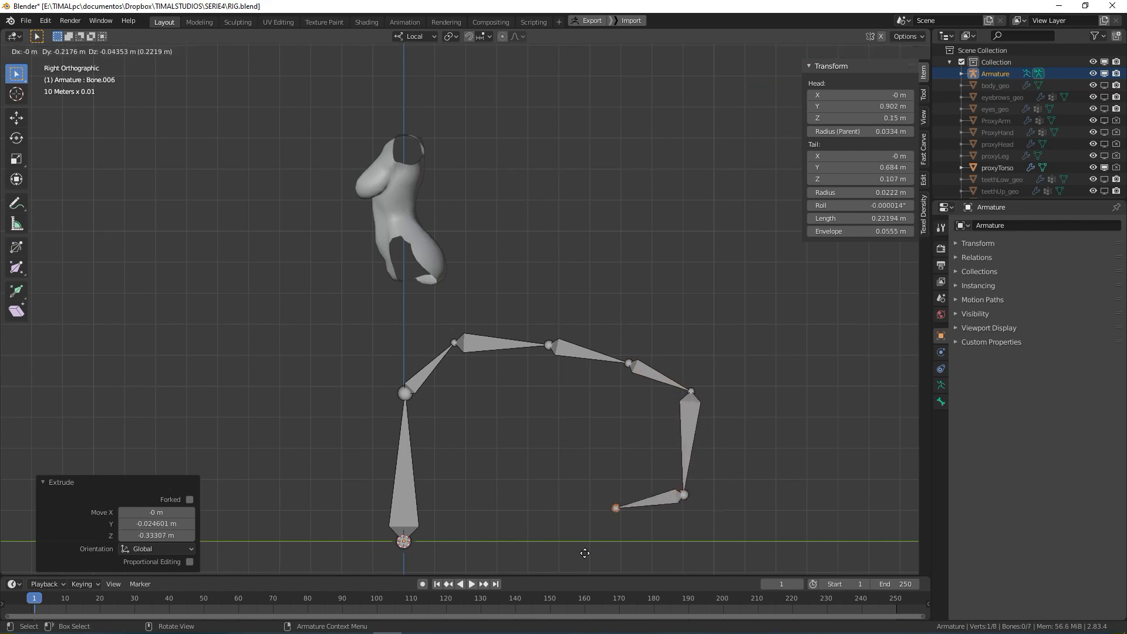
click(578, 552)
- Undo all the extrusions back to the single original bone
key(ctrl+z)
key(ctrl+z)
key(ctrl+z)
key(ctrl+z)
key(ctrl+z)
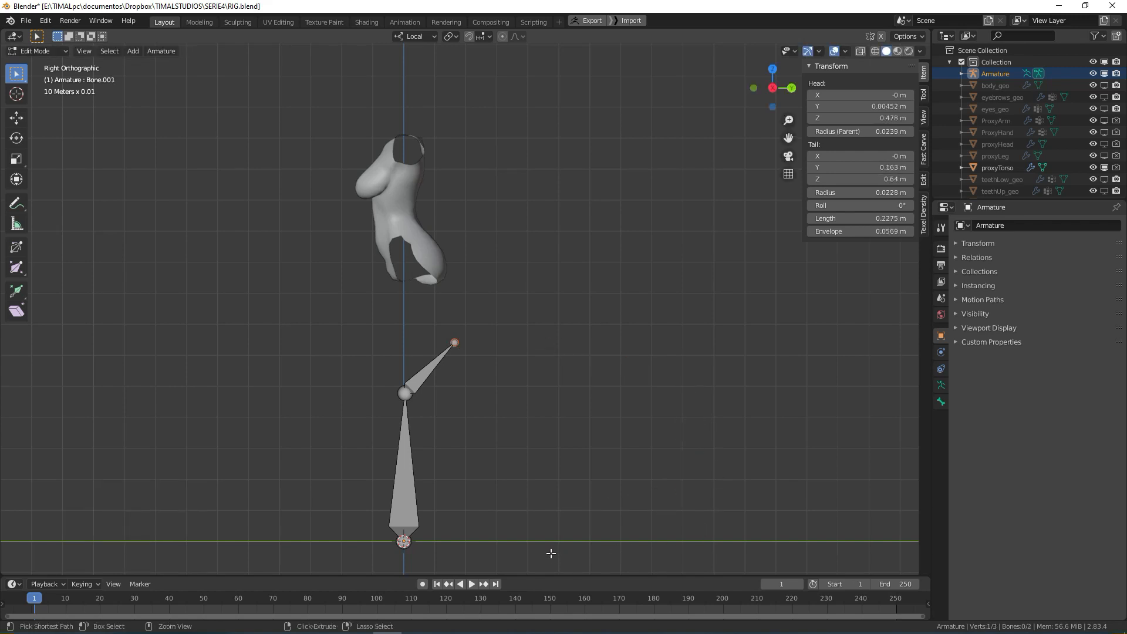
key(ctrl+z)
- Try moving the whole bone by its body and undo the move
click(412, 483)
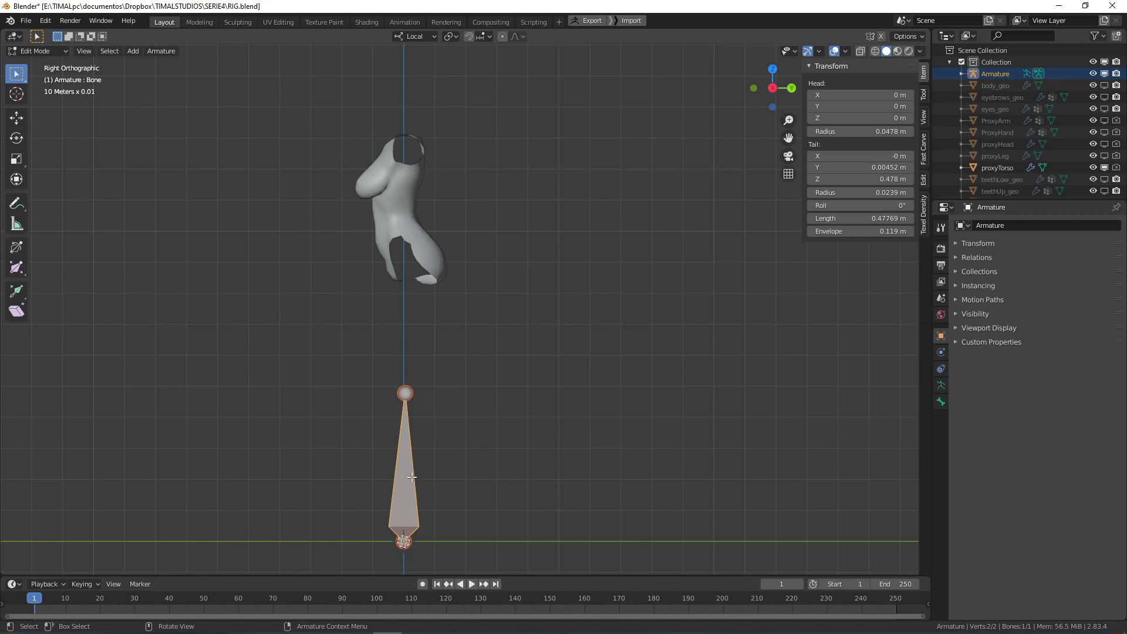
key(g)
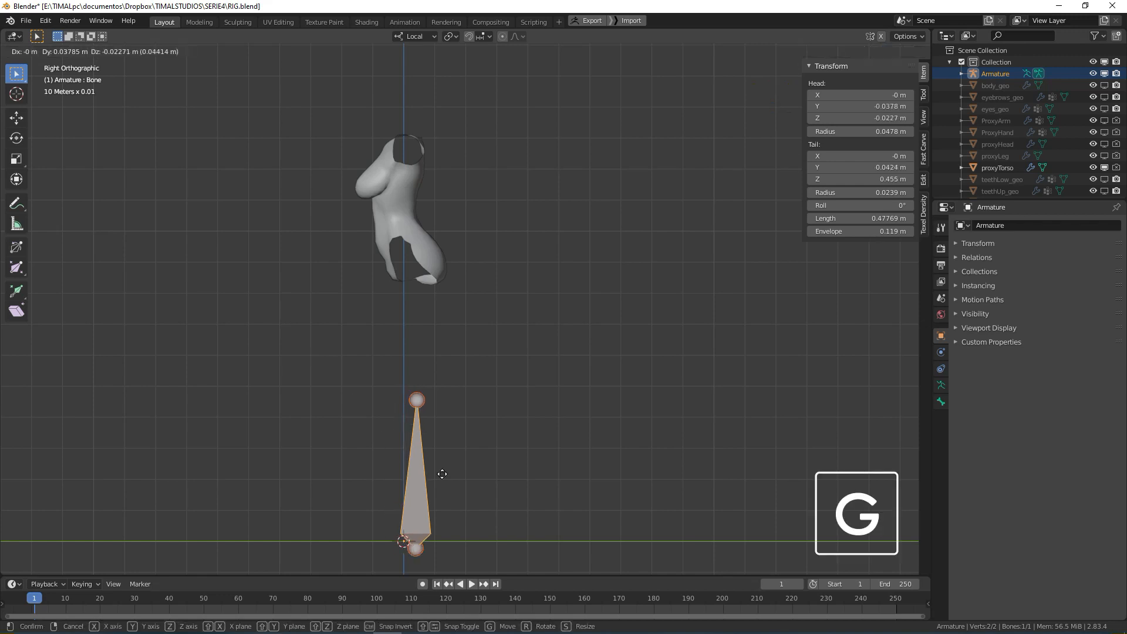
click(433, 409)
key(ctrl+z)
key(ctrl+z)
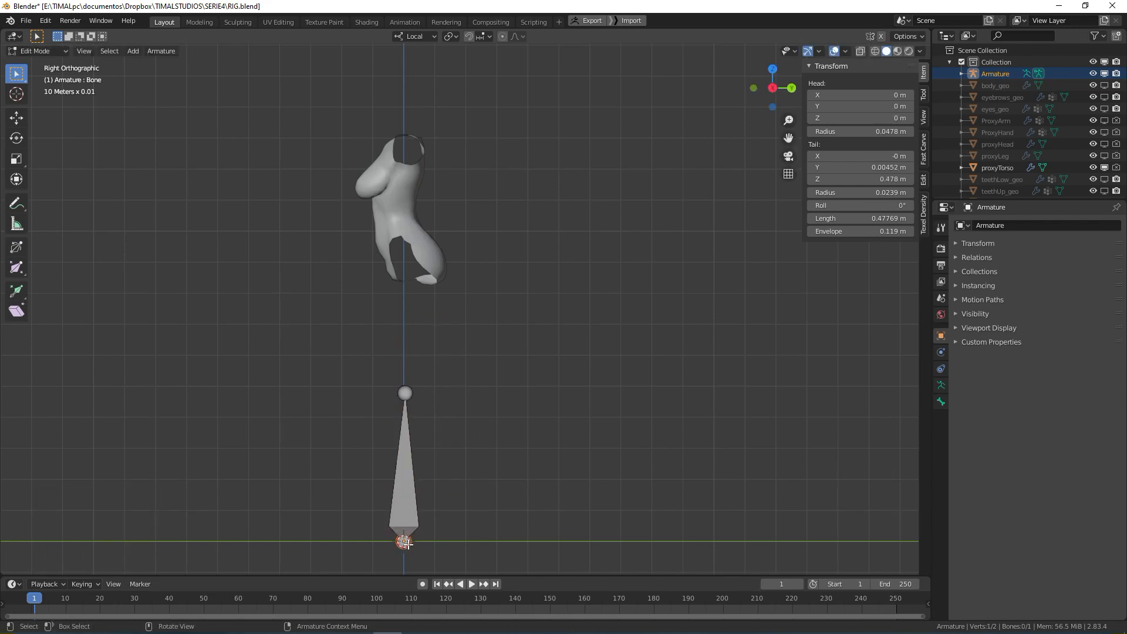
- Try moving the bone's root and its tip separately, reverting both moves
key(g)
click(525, 498)
key(ctrl+z)
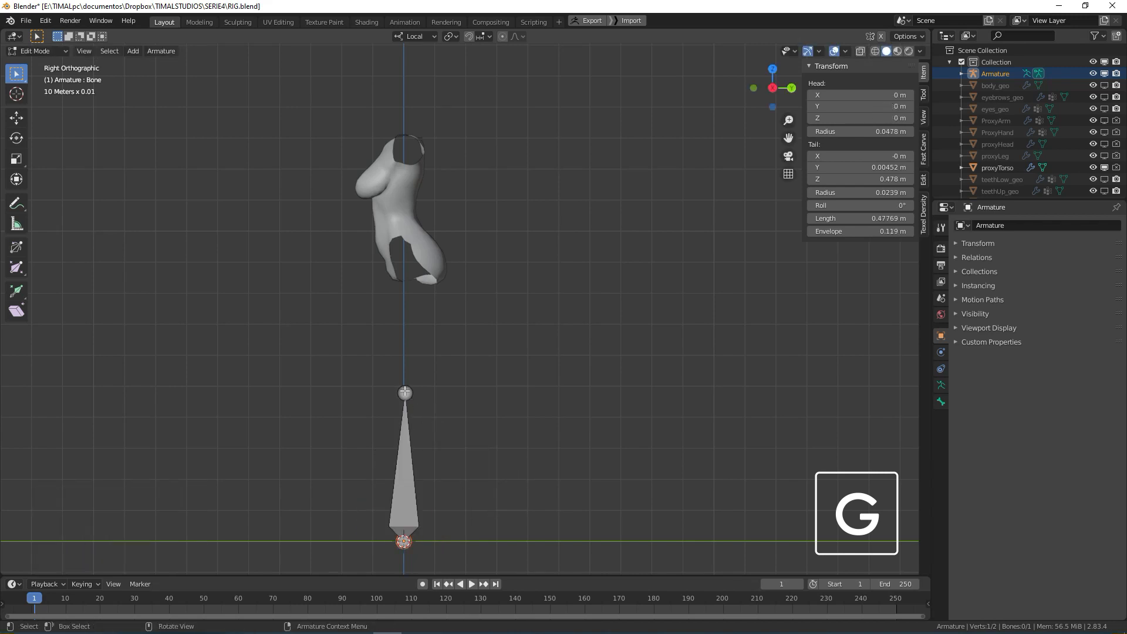
key(g)
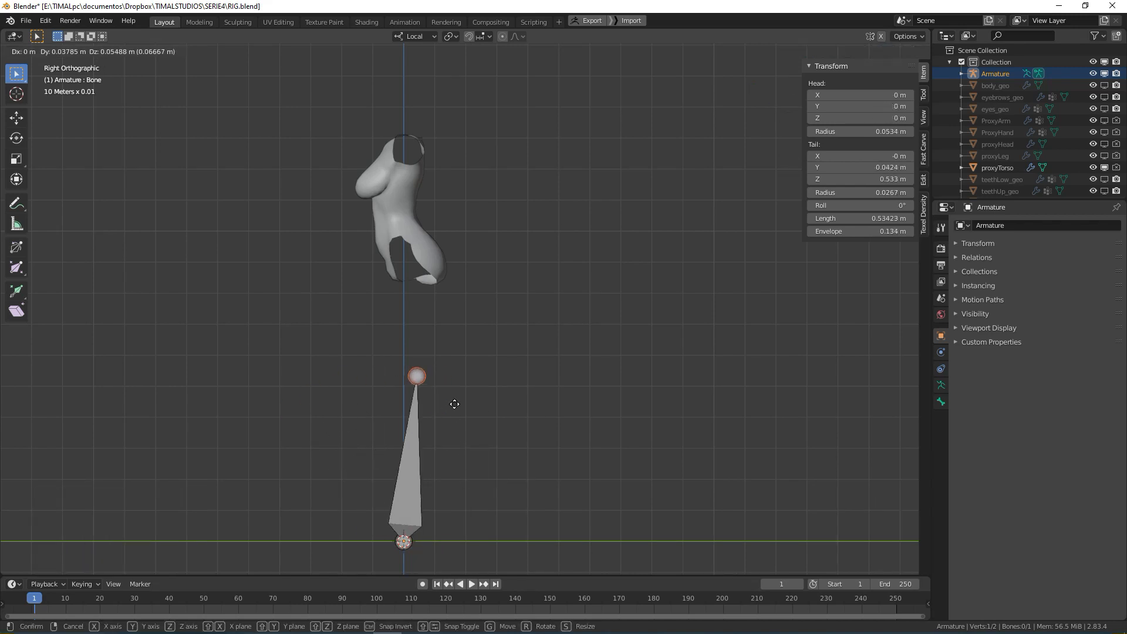
key(Escape)
shift+middle_drag(520, 439, 462, 447)
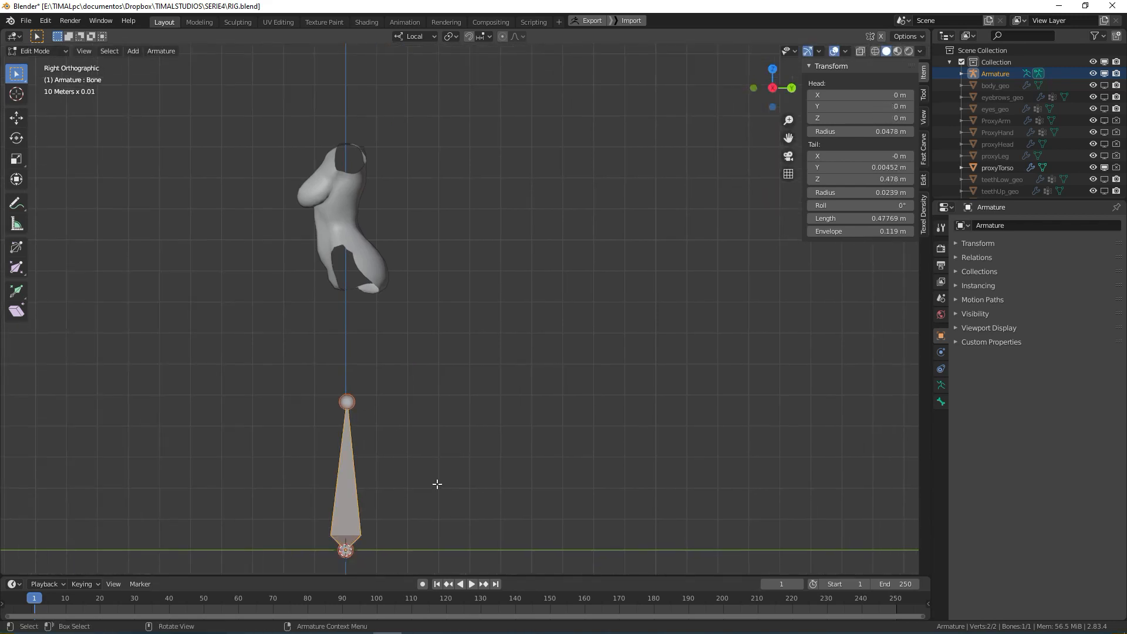
- Select the bone's tip and activate the Move tool
click(439, 491)
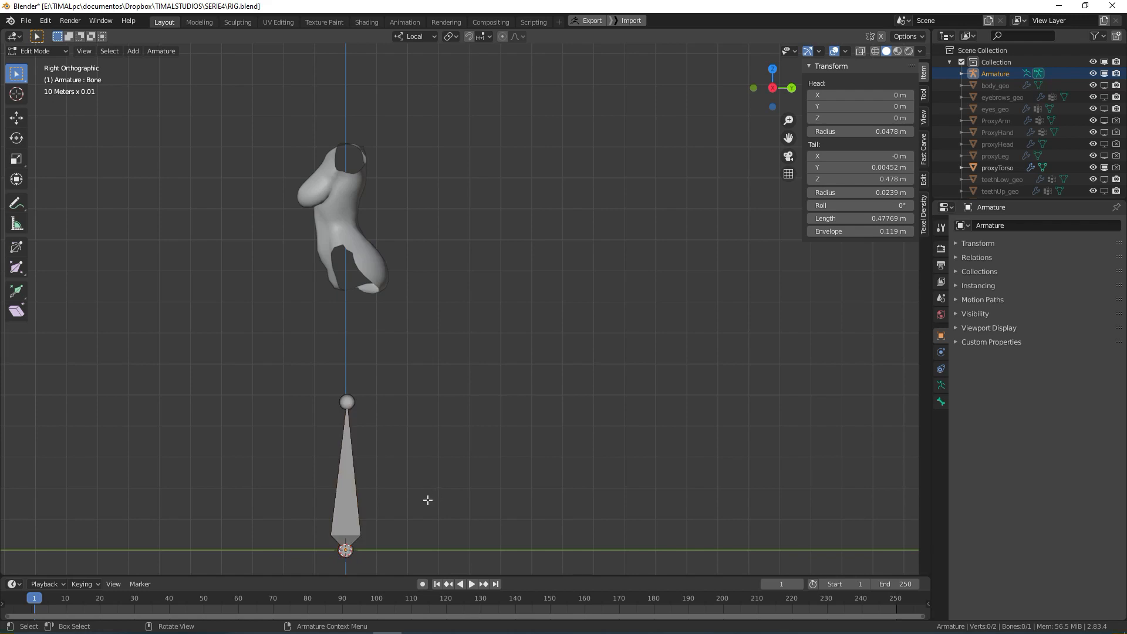
click(355, 497)
click(351, 404)
click(17, 118)
- Try moving the bone's tip about 0.13 m in the negative Y direction and undo it
drag(394, 401, 347, 519)
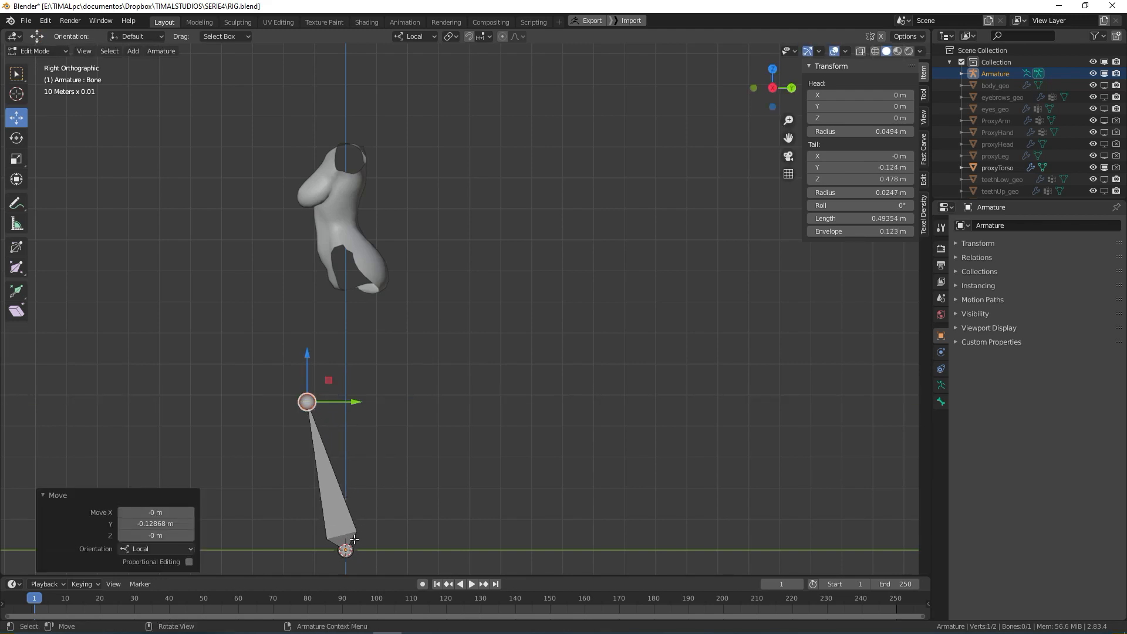
click(351, 479)
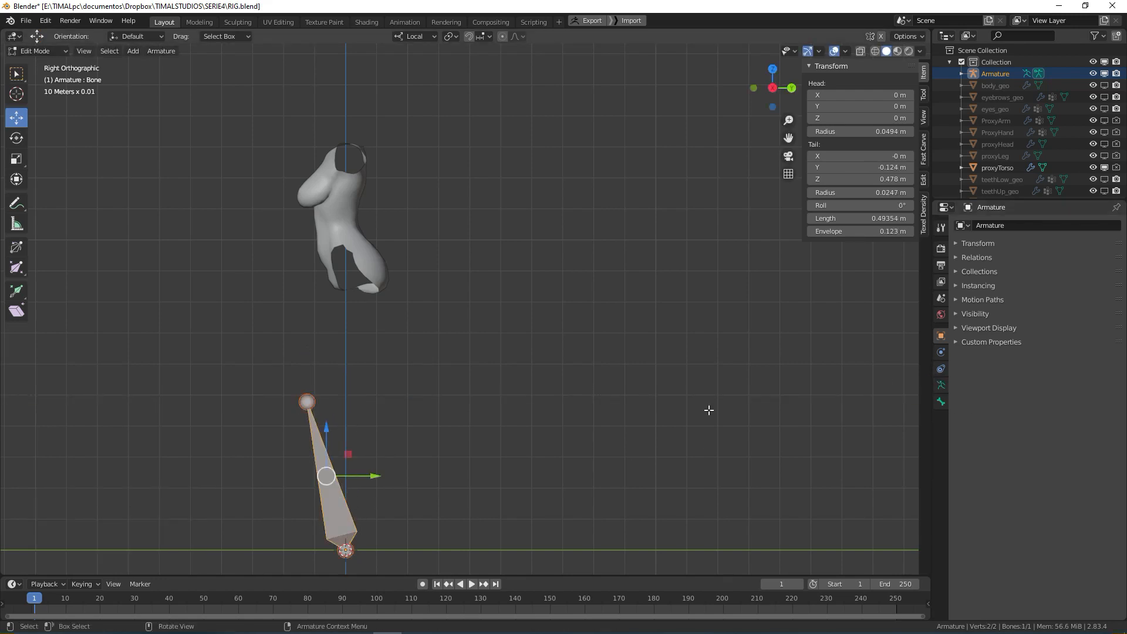
key(ctrl+z)
key(ctrl+z)
key(ctrl+z)
key(ctrl+z)
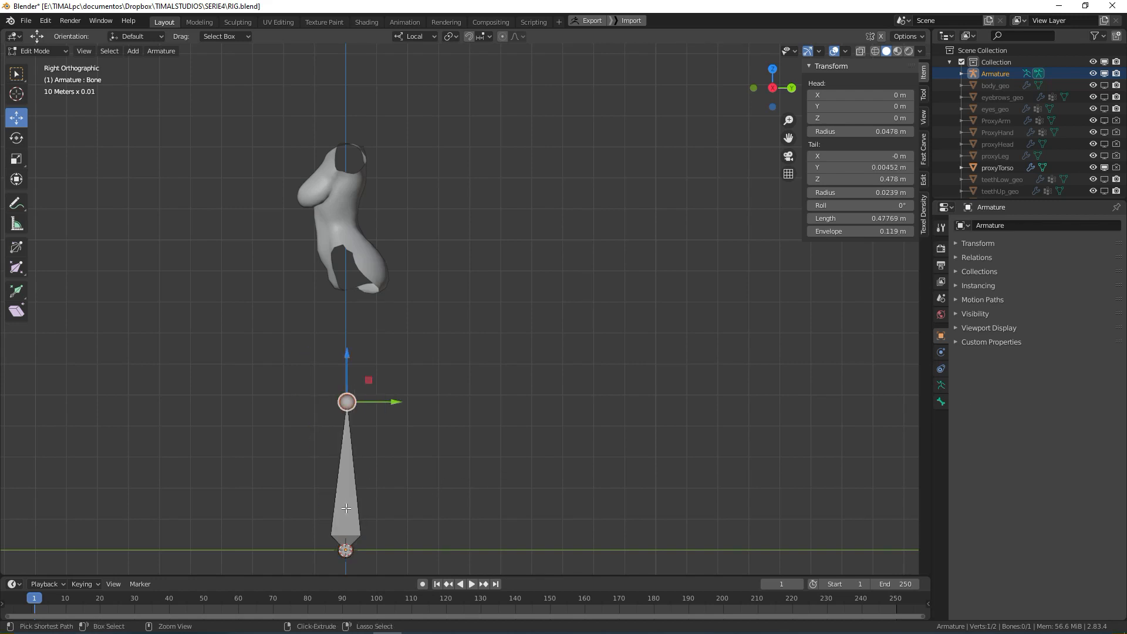
- Select the whole bone and turn on the Axes display in the armature's viewport display settings
click(346, 505)
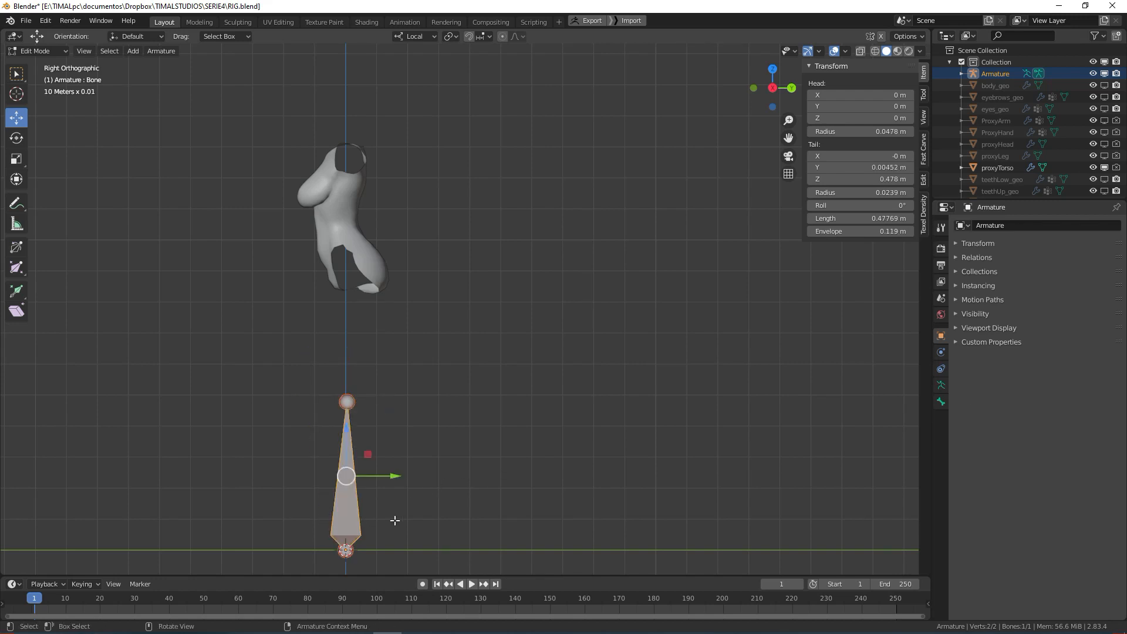
click(941, 385)
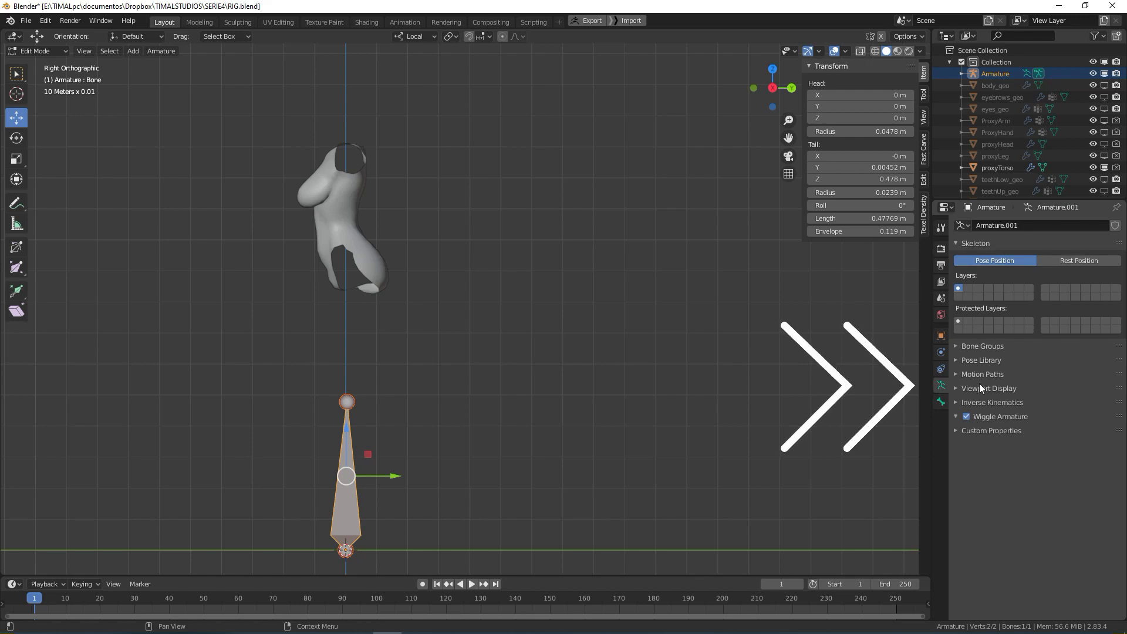
click(1018, 388)
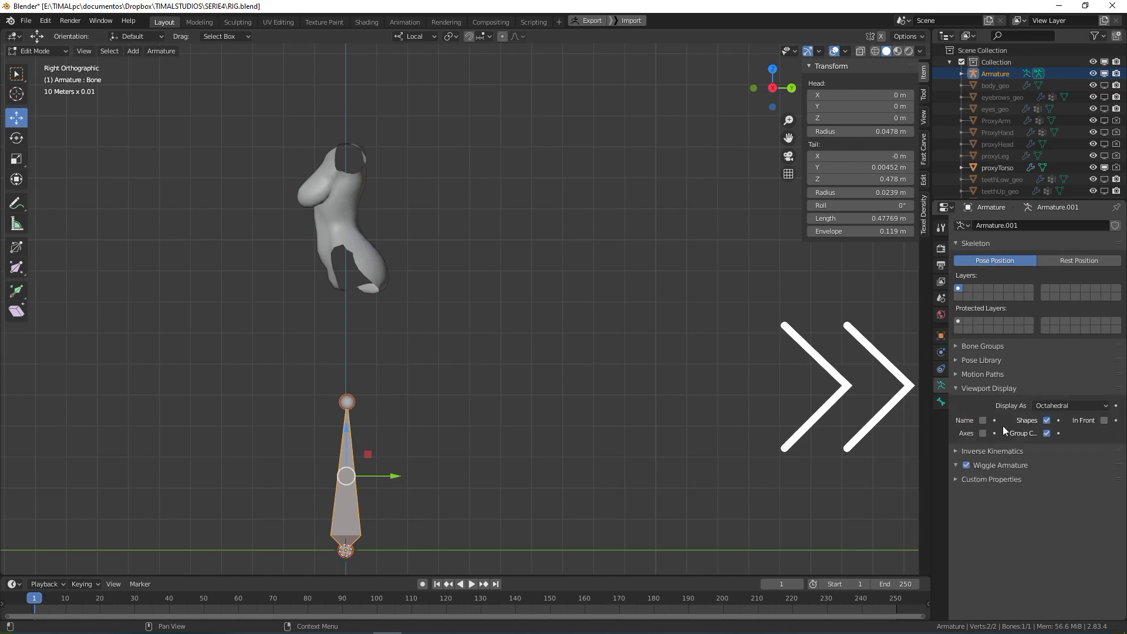
click(984, 433)
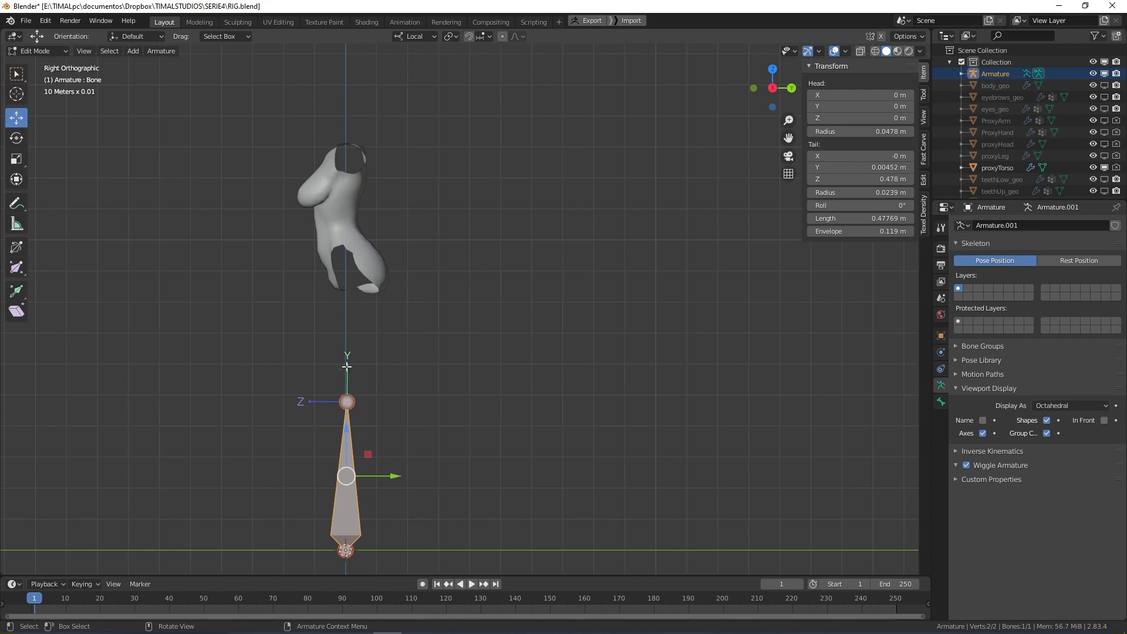
- Select the bone's root and its tip in turn to compare the move handles with the bone's own axes
click(345, 551)
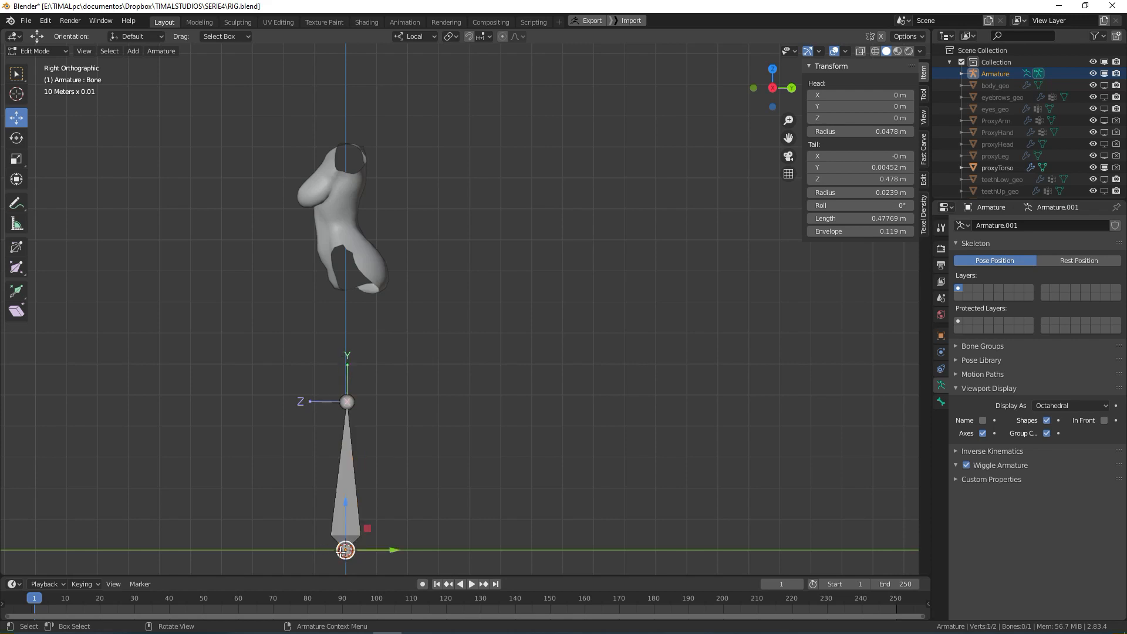
click(346, 402)
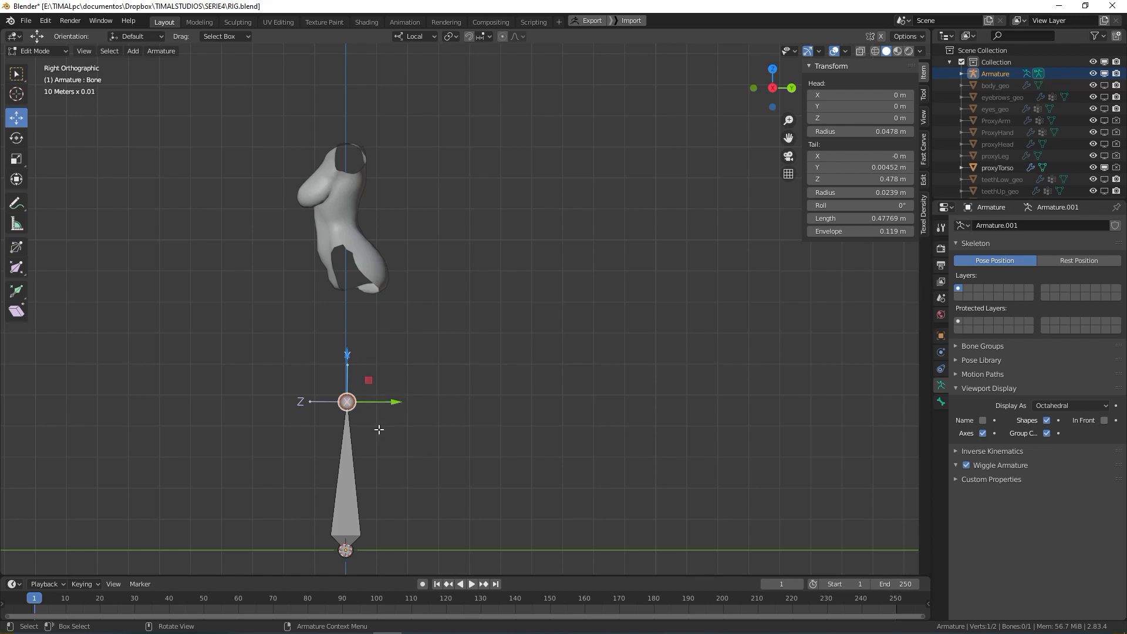
shift+click(348, 400)
click(349, 400)
- Try moving the bone's tip sideways in both Y directions, undoing each move
drag(375, 401, 290, 448)
key(ctrl+z)
key(ctrl+z)
click(368, 489)
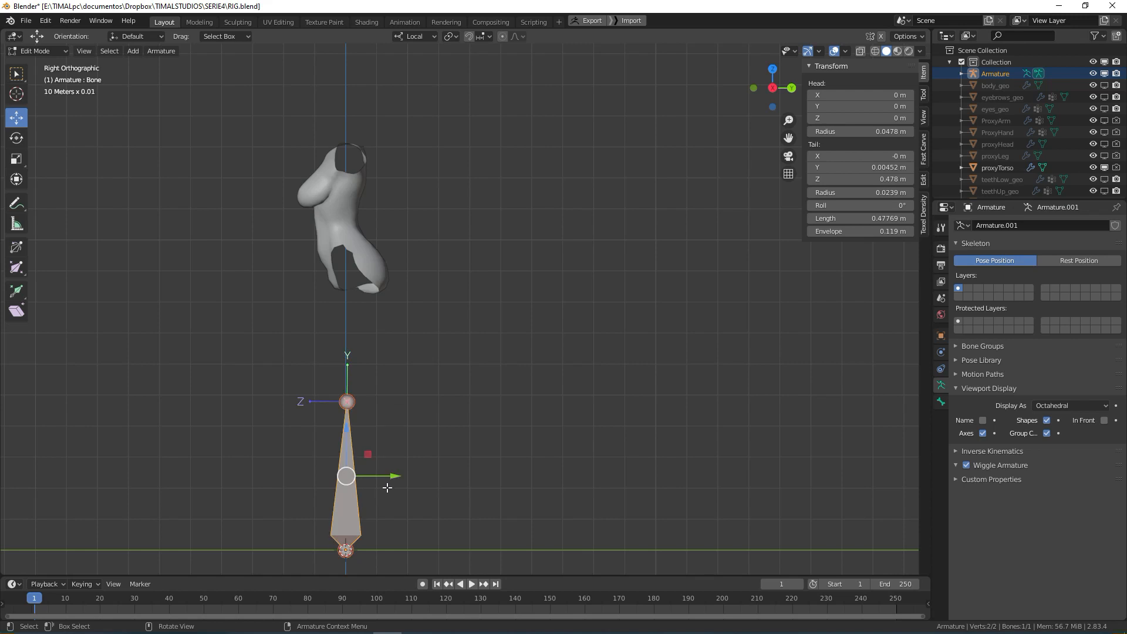
key(ctrl+z)
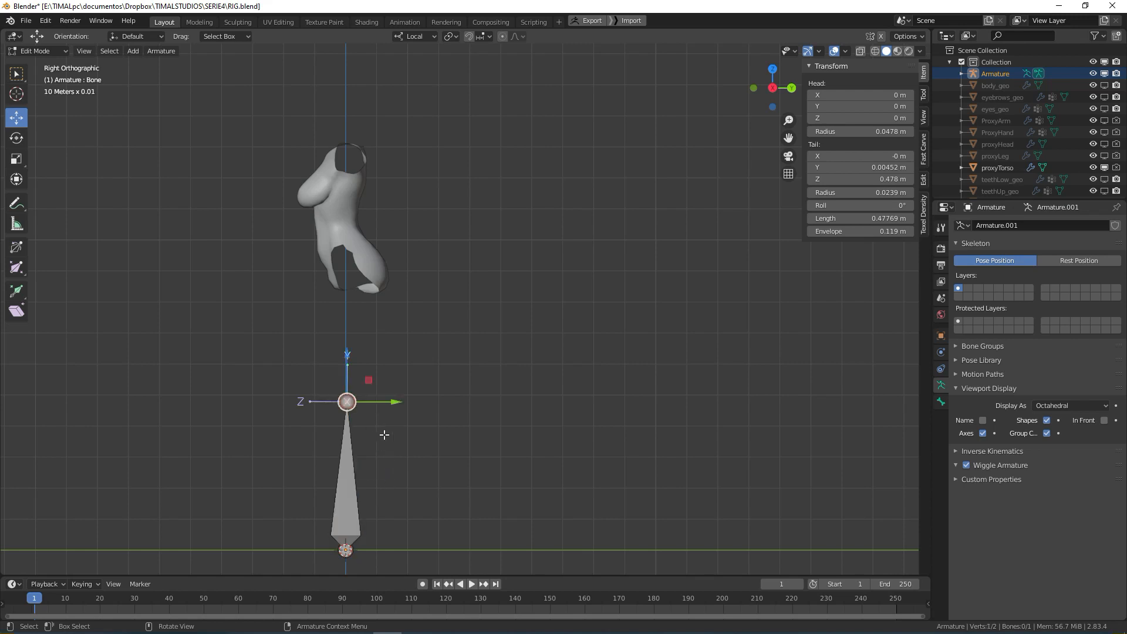
drag(368, 380, 397, 380)
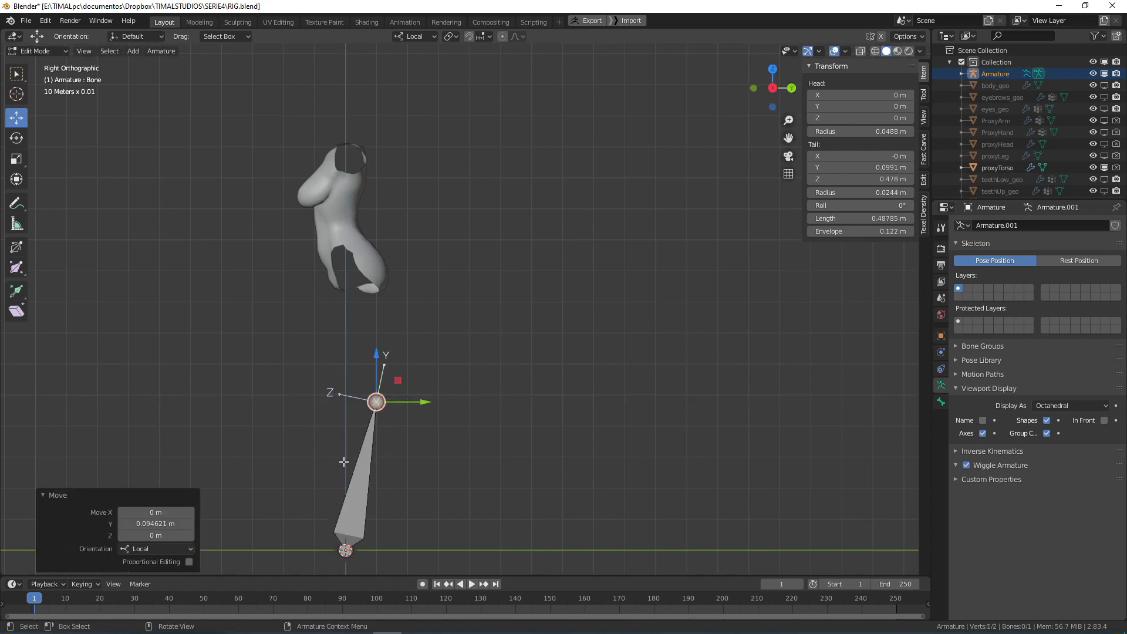
key(ctrl+z)
- Move the whole bone about 0.84 m up into the torso mesh
click(349, 484)
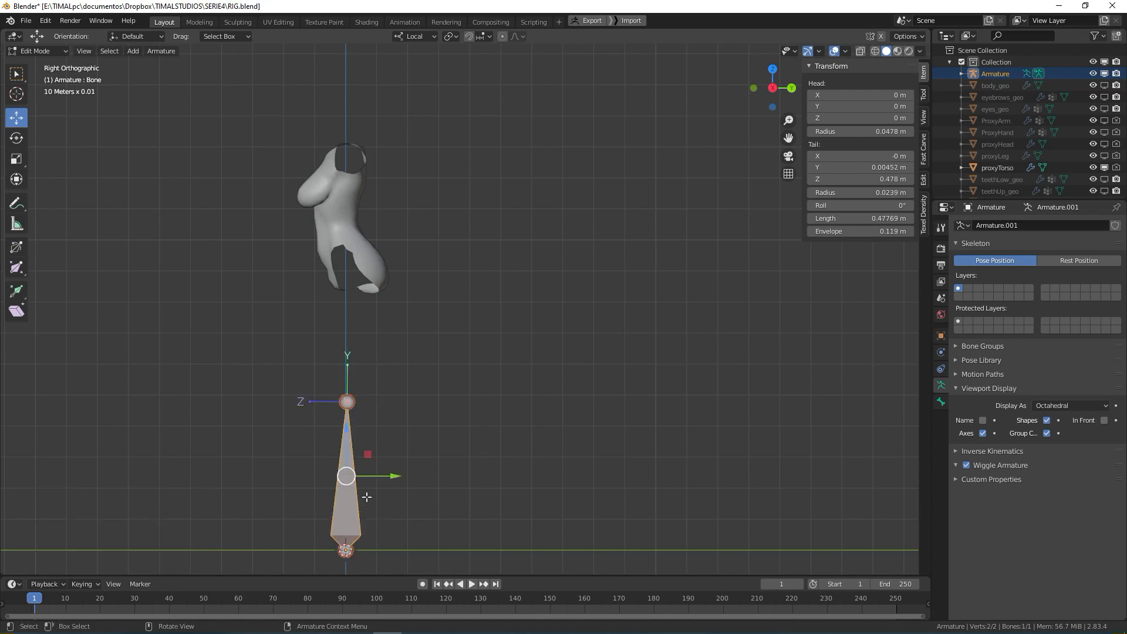
shift+middle_drag(348, 483, 350, 511)
key(g)
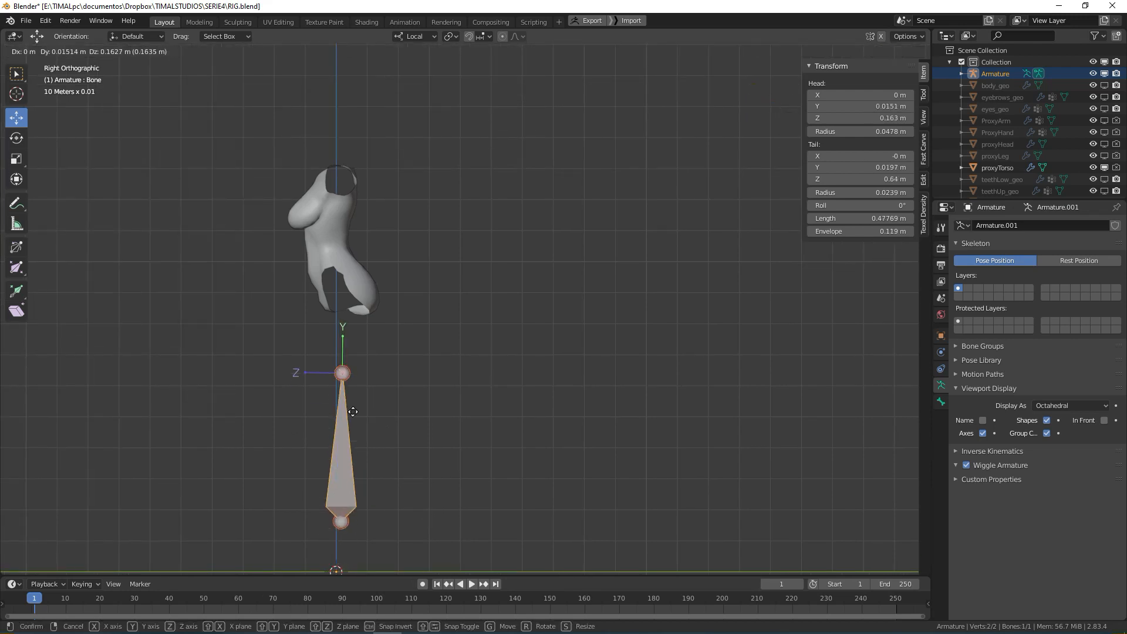
click(352, 280)
scroll(387, 338, up, 4)
shift+middle_drag(388, 338, 389, 399)
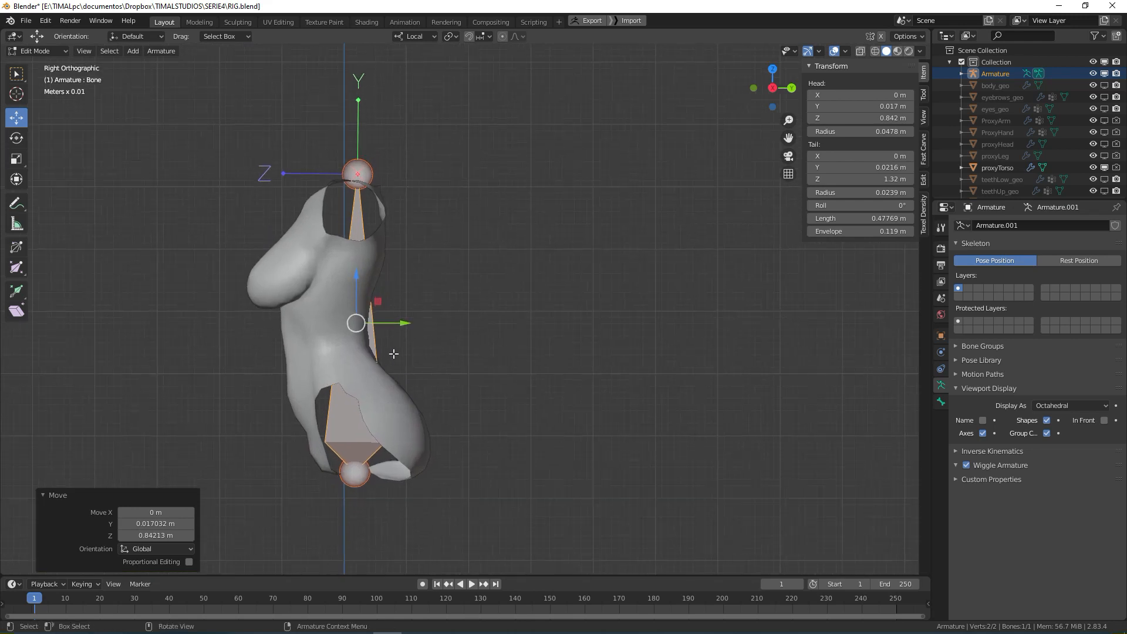
click(436, 350)
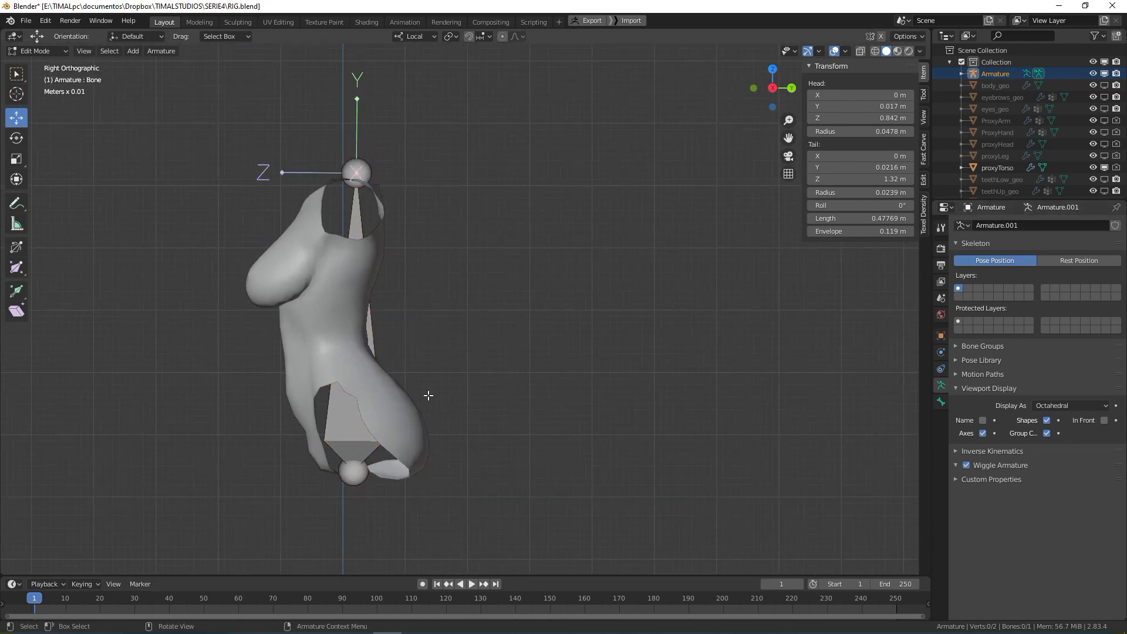
- Enable In Front in the armature's viewport display so the bone draws over the torso
click(364, 463)
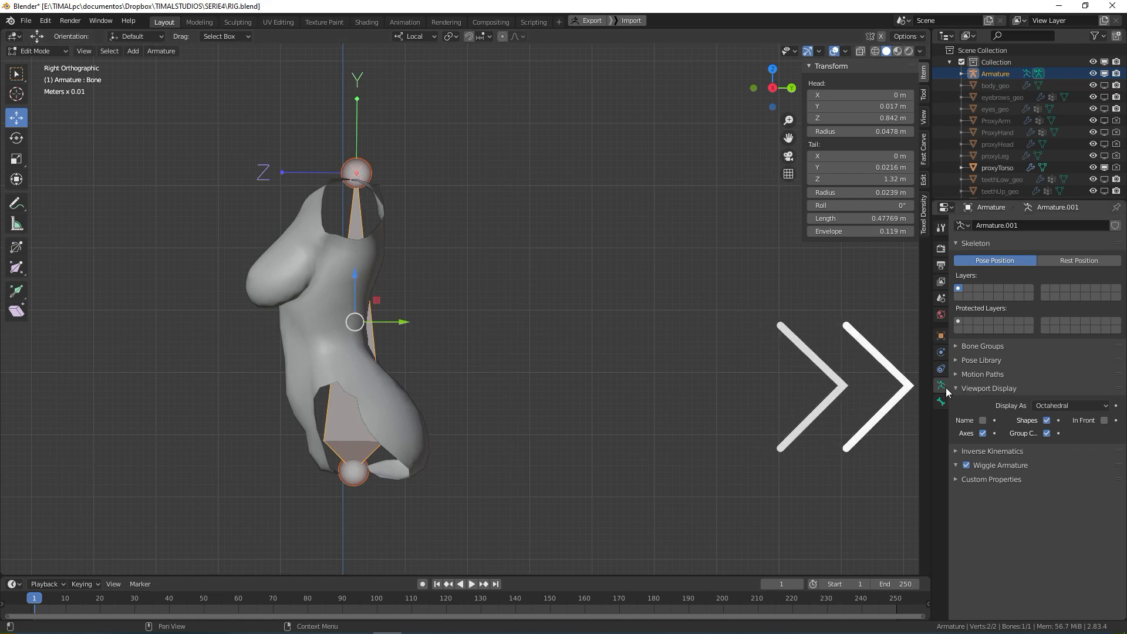
click(1104, 420)
click(432, 329)
scroll(405, 331, up, 2)
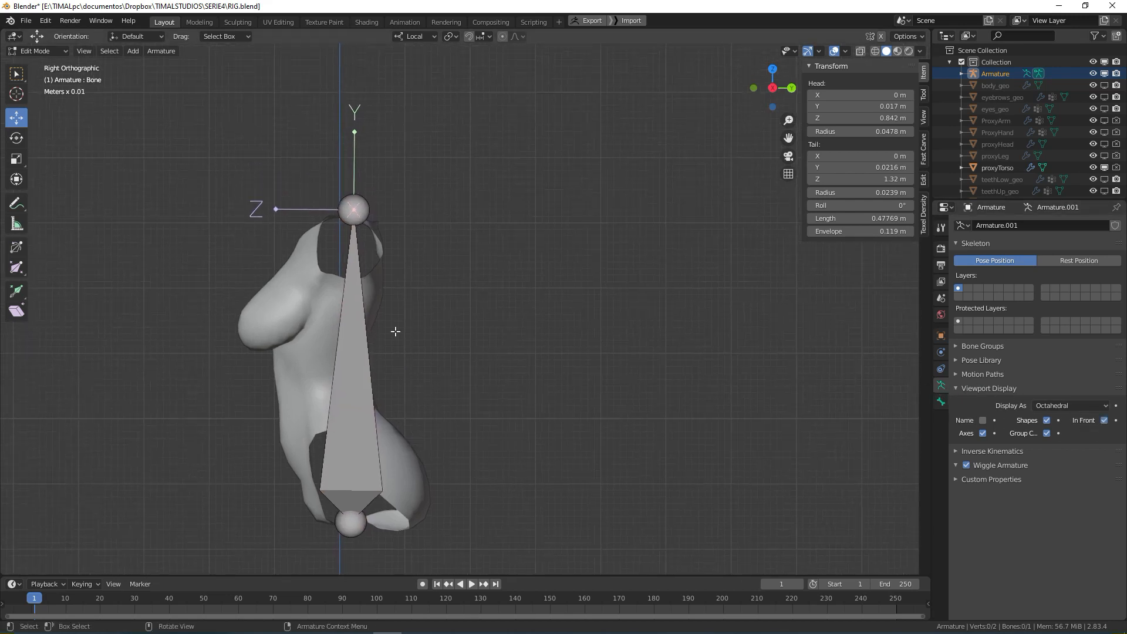
- Lower the bone's tip about 0.21 m to the middle of the torso, at about Z 1.1 m
click(358, 524)
click(354, 210)
key(g)
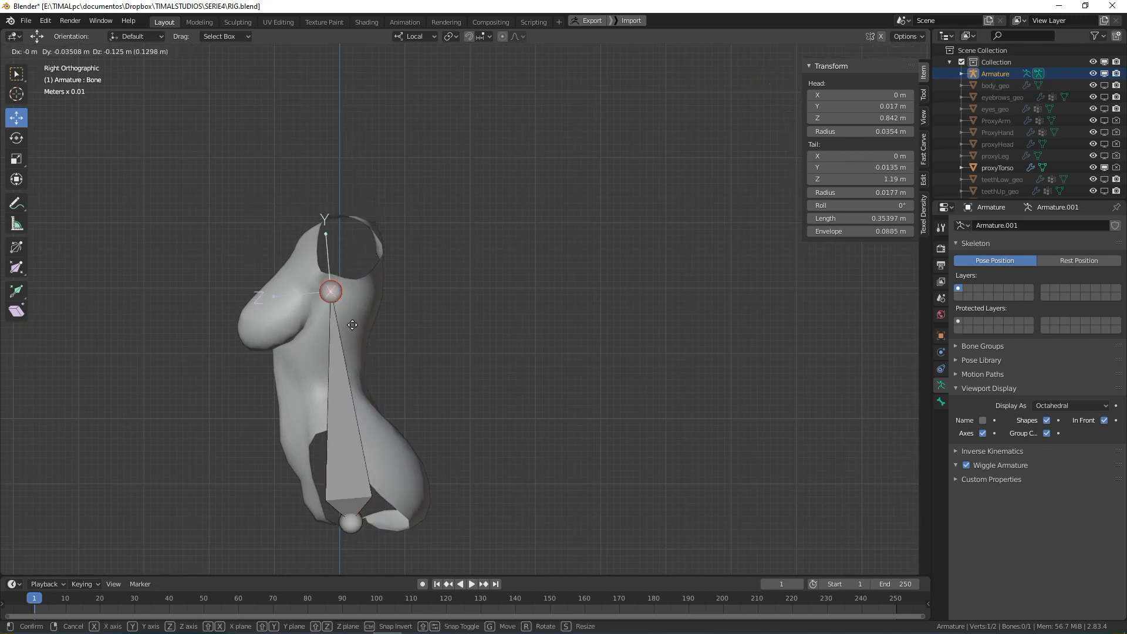
click(363, 359)
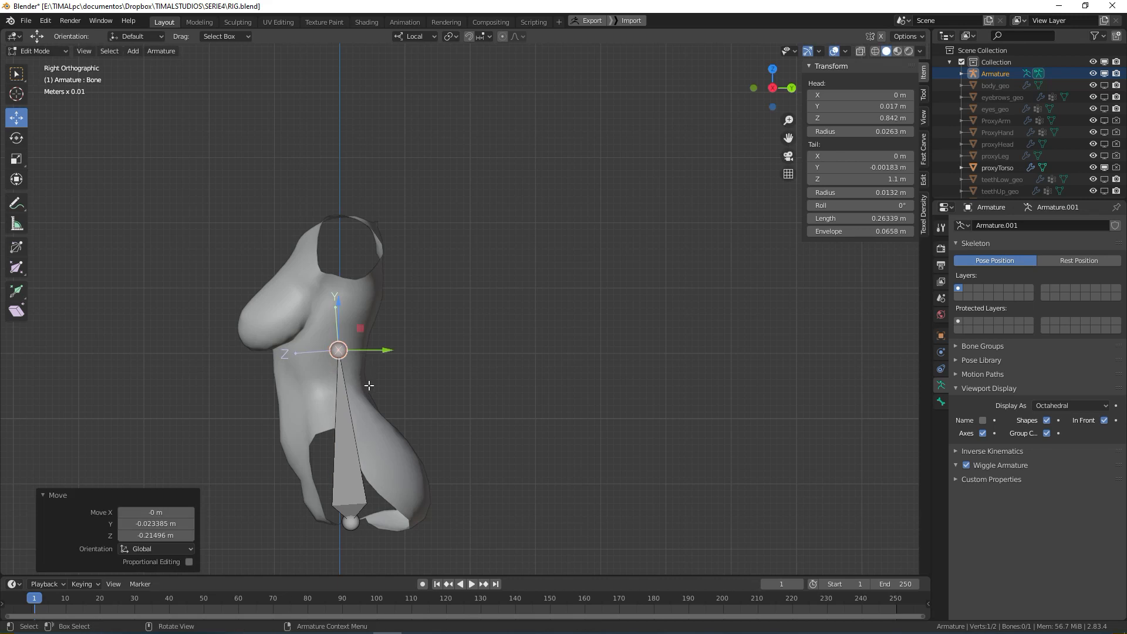
- Move the bone's root slightly up and back within the pelvis, to about Y 0.025 m and Z 0.856 m
click(352, 523)
key(g)
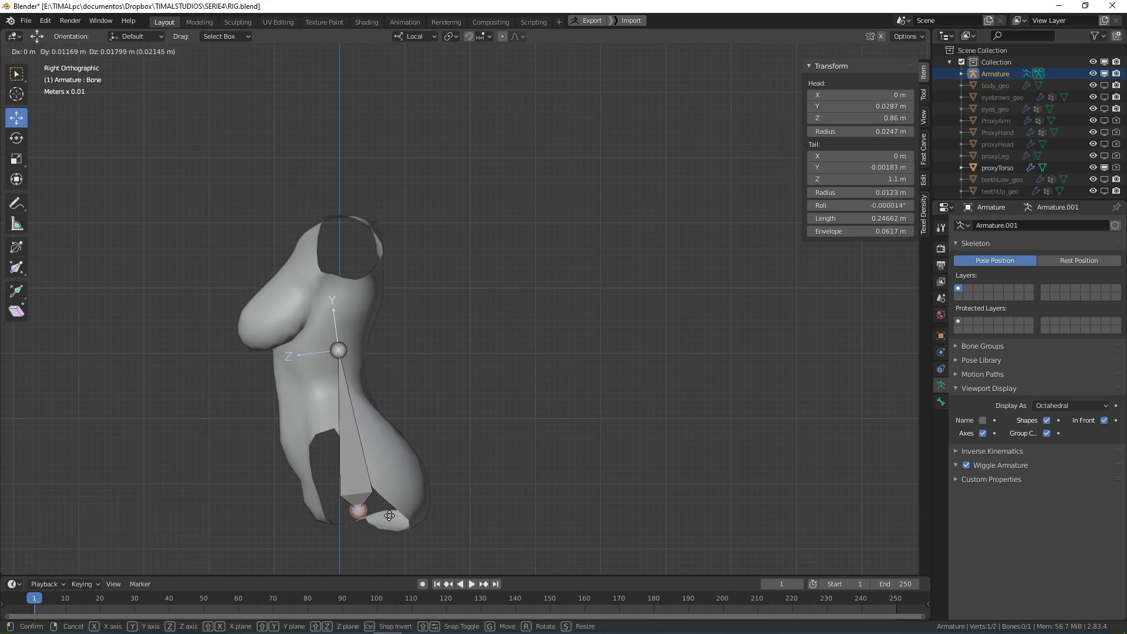
click(387, 517)
scroll(399, 427, up, 2)
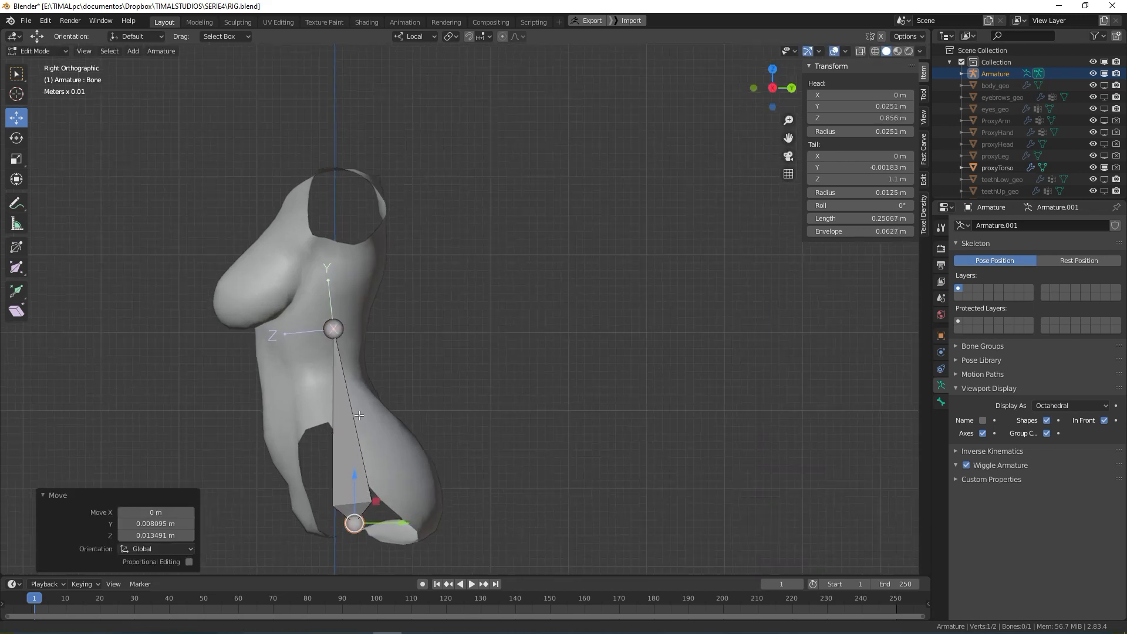
shift+middle_drag(399, 427, 420, 419)
- Shorten the bone by moving its tip down to the lower torso, at about Y -0.004 m and Z 0.988 m
click(352, 313)
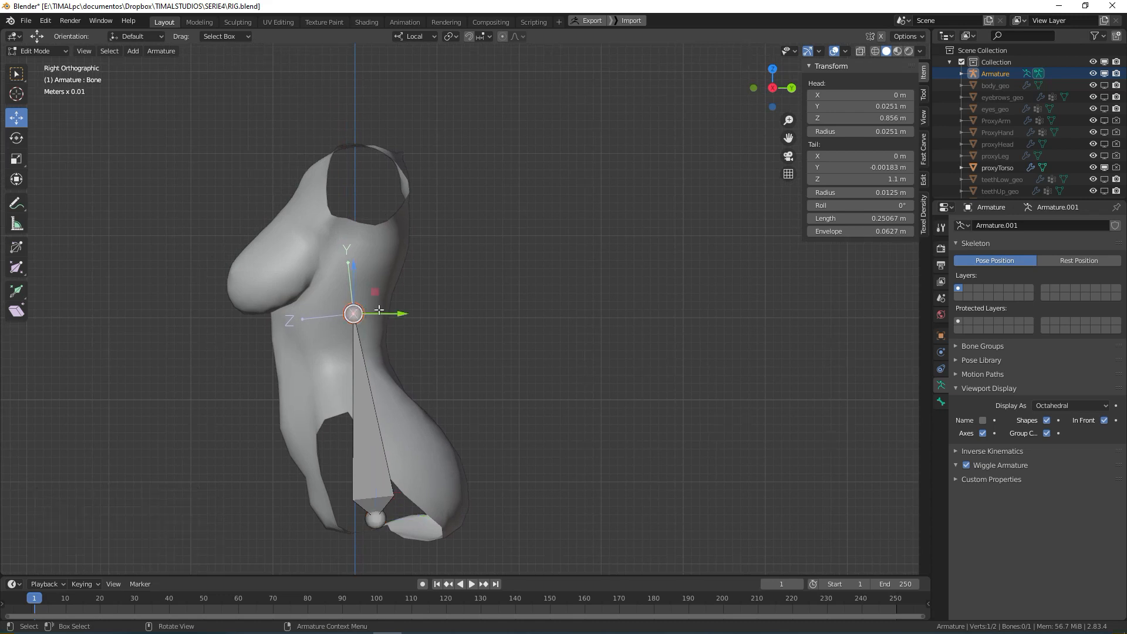
drag(374, 282, 366, 272)
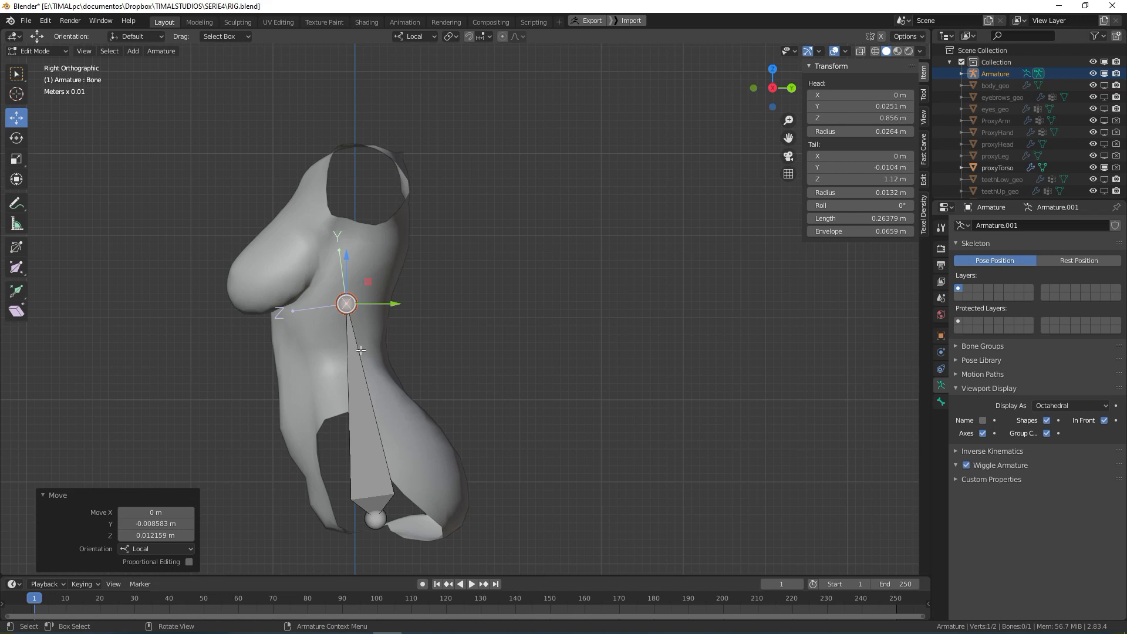
drag(368, 283, 373, 401)
- Try extruding a second bone about 0.146 m upward from the spine bone's tip, and undo the extrusion
key(e)
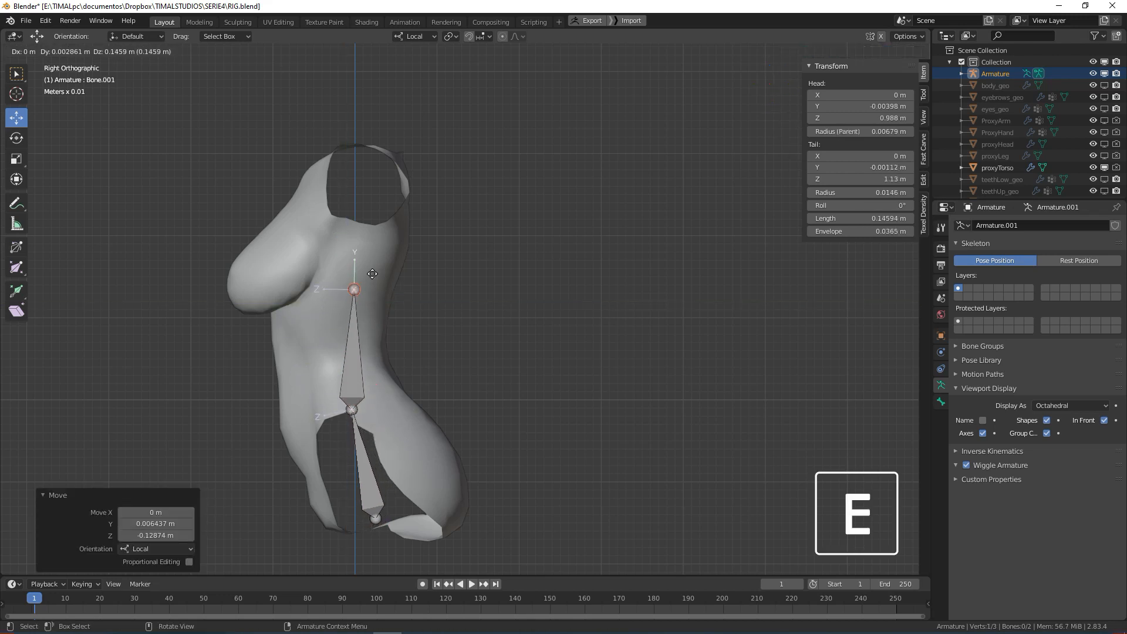
click(372, 273)
key(ctrl+z)
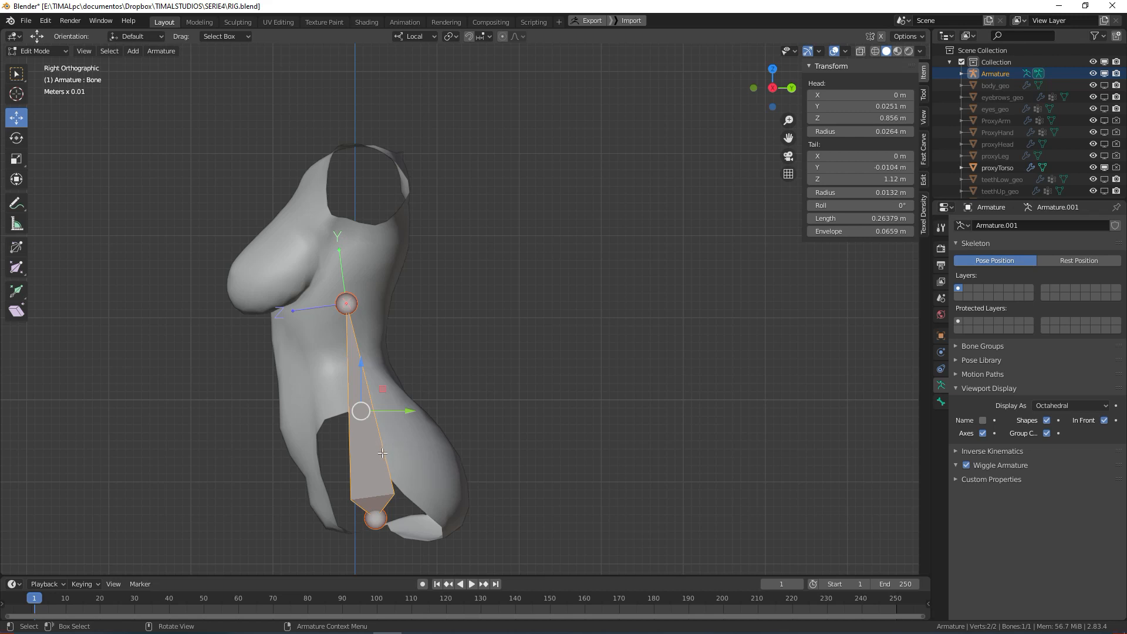
- Subdivide the full-length spine bone and raise the number of cuts to 10
right_click(378, 445)
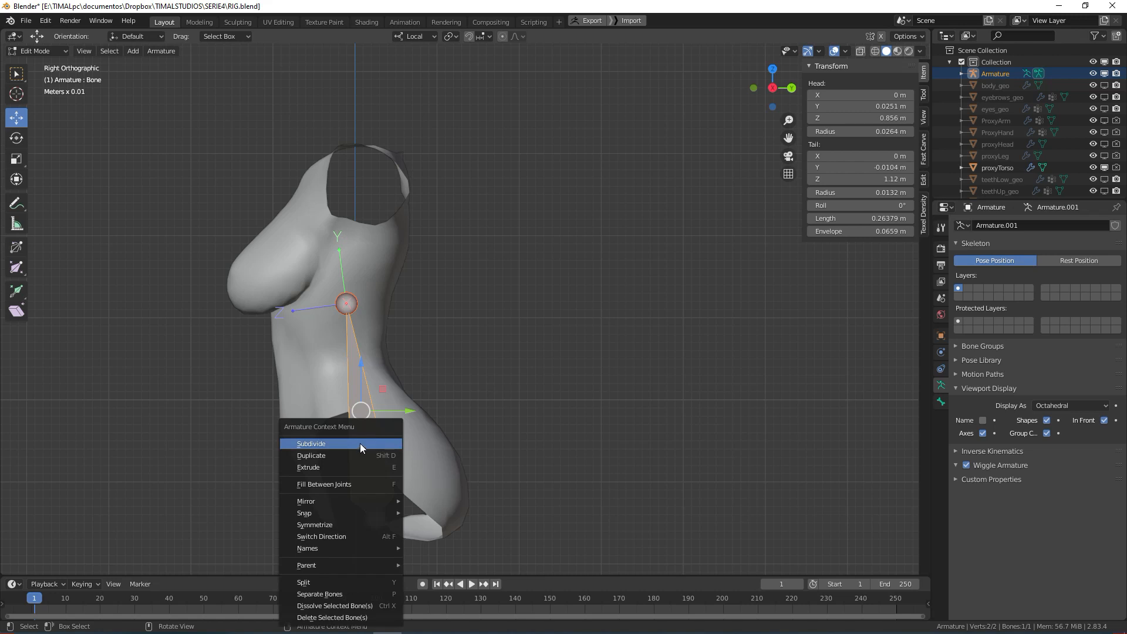
click(375, 446)
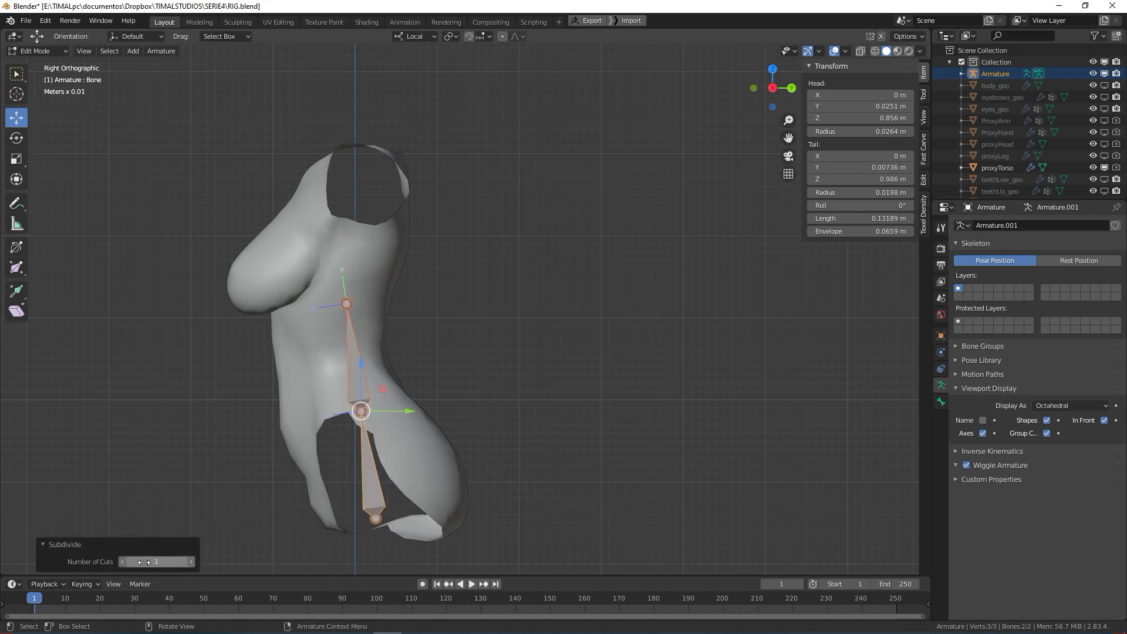
click(190, 562)
click(190, 562)
click(190, 563)
click(190, 562)
click(190, 562)
click(190, 563)
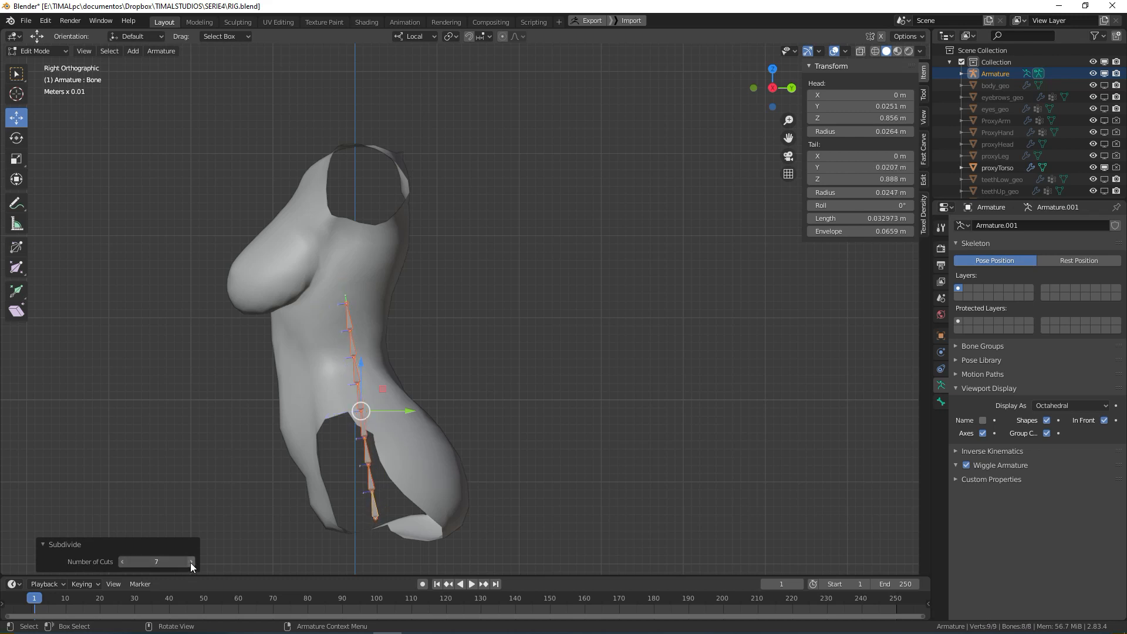
click(190, 562)
click(190, 563)
click(190, 563)
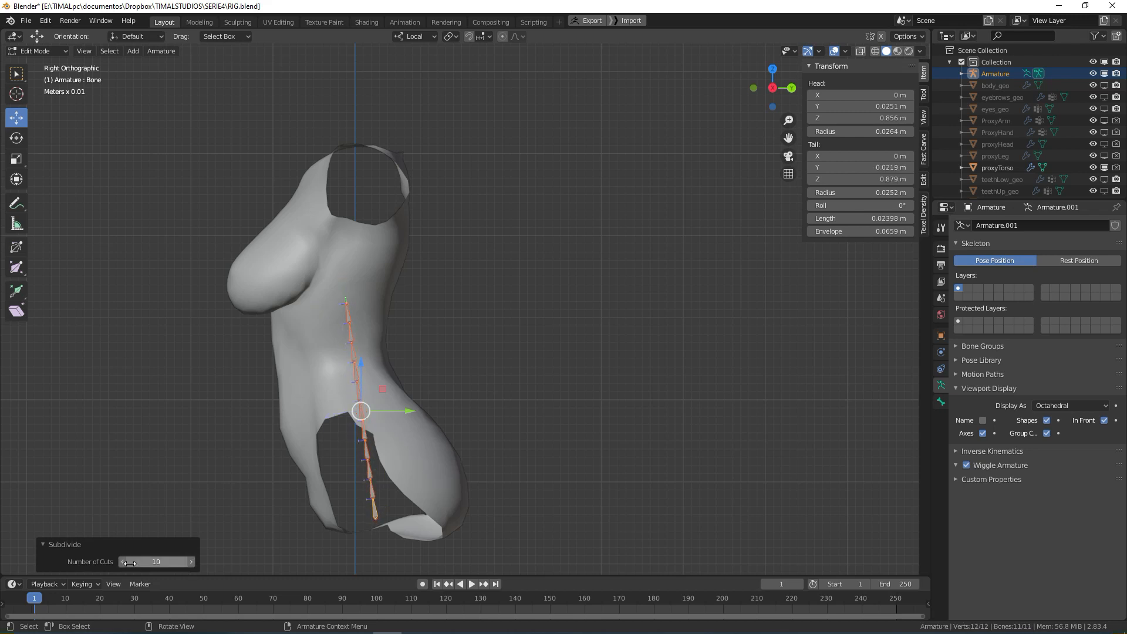
- Reduce the subdivision to 3 cuts and clear the bone selection
drag(130, 563, 88, 563)
click(190, 562)
click(190, 563)
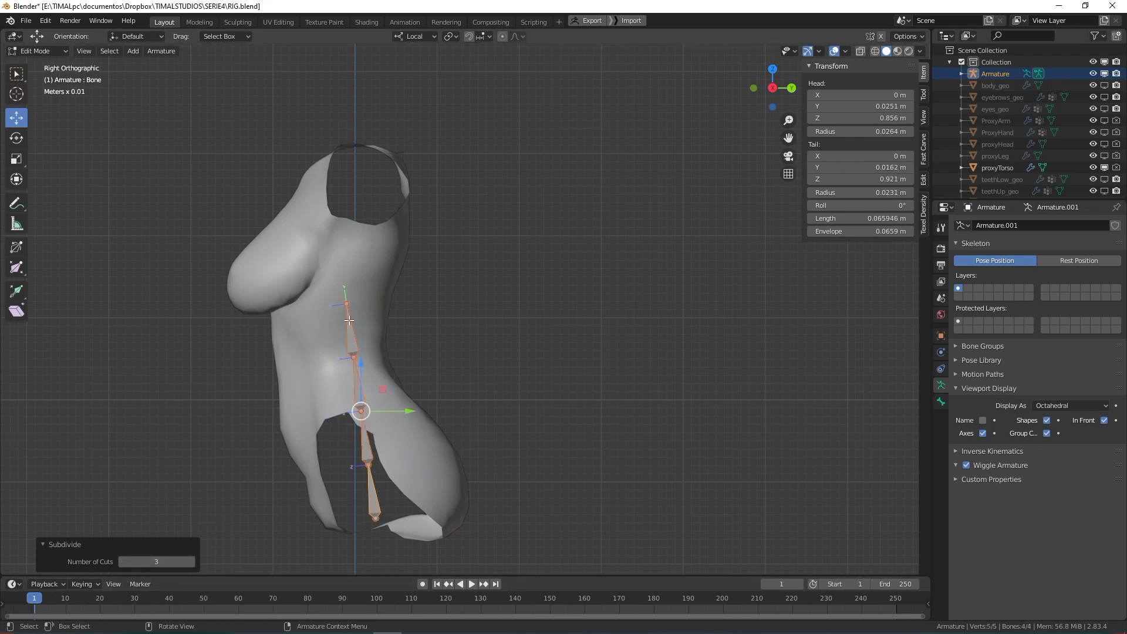
click(455, 388)
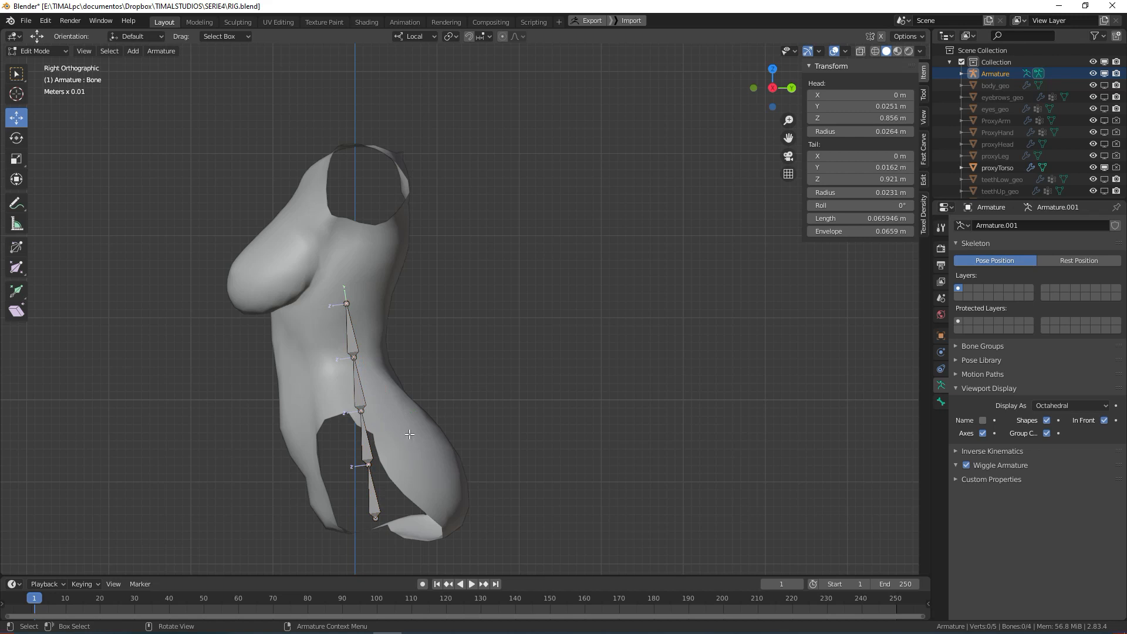
- Move the middle joint of the bone chain about 0.024 m forward, to about Y -0.016 m
click(362, 411)
drag(411, 412, 388, 412)
key(ctrl+z)
drag(411, 412, 384, 413)
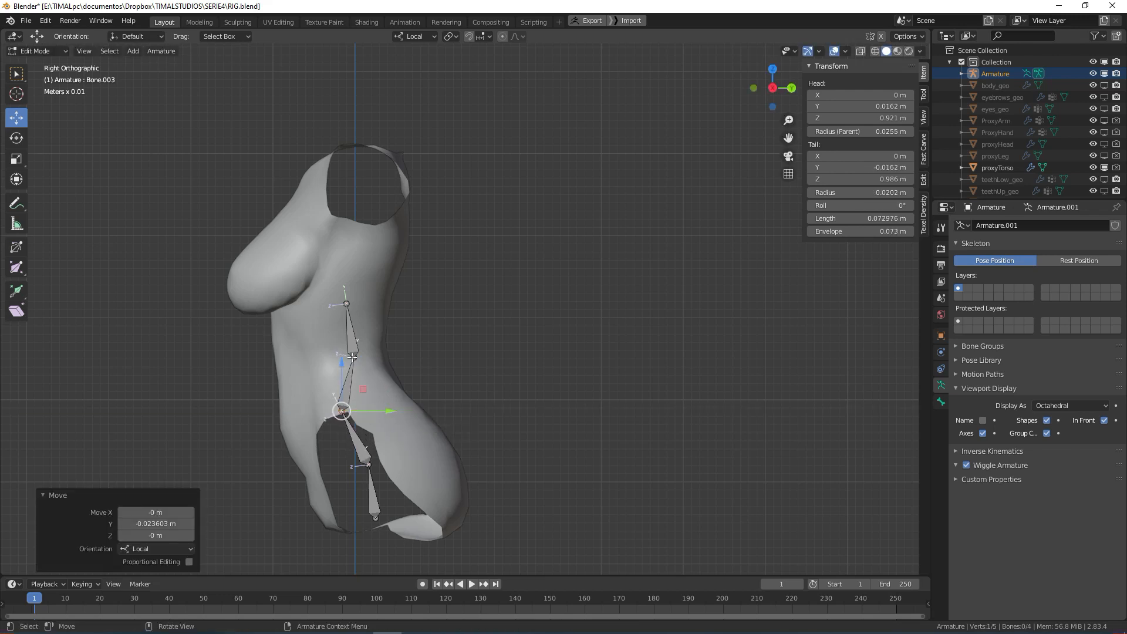
- Move the joint above the middle forward to about Y -0.018 m and the joint below it to about Y 0.0005 m
click(354, 357)
drag(403, 356, 384, 358)
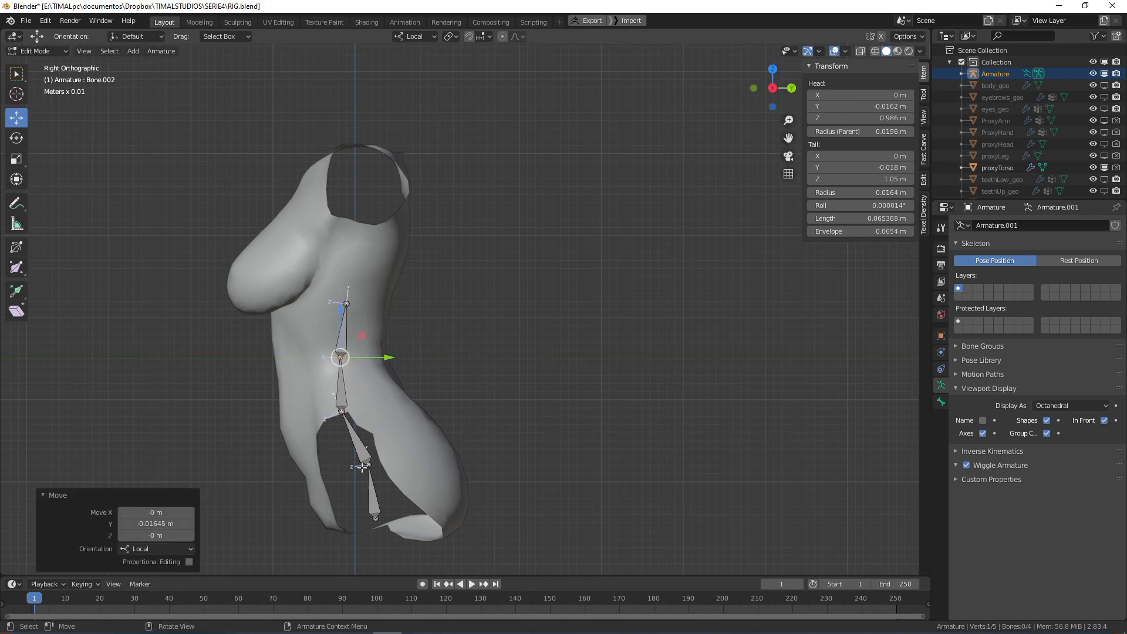
click(368, 465)
drag(414, 465, 398, 466)
click(341, 411)
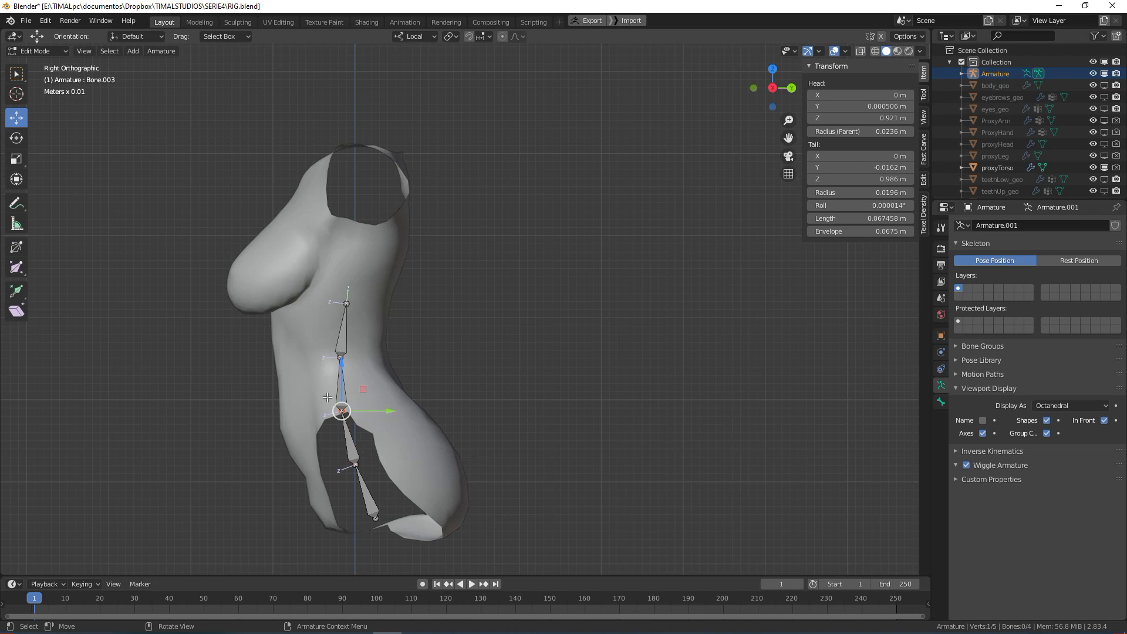
- Nudge the middle joint, the upper joint and the chain's tip slightly upward, to about Z 0.994 m, 1.06 m and 1.12 m
middle_drag(405, 481, 712, 156)
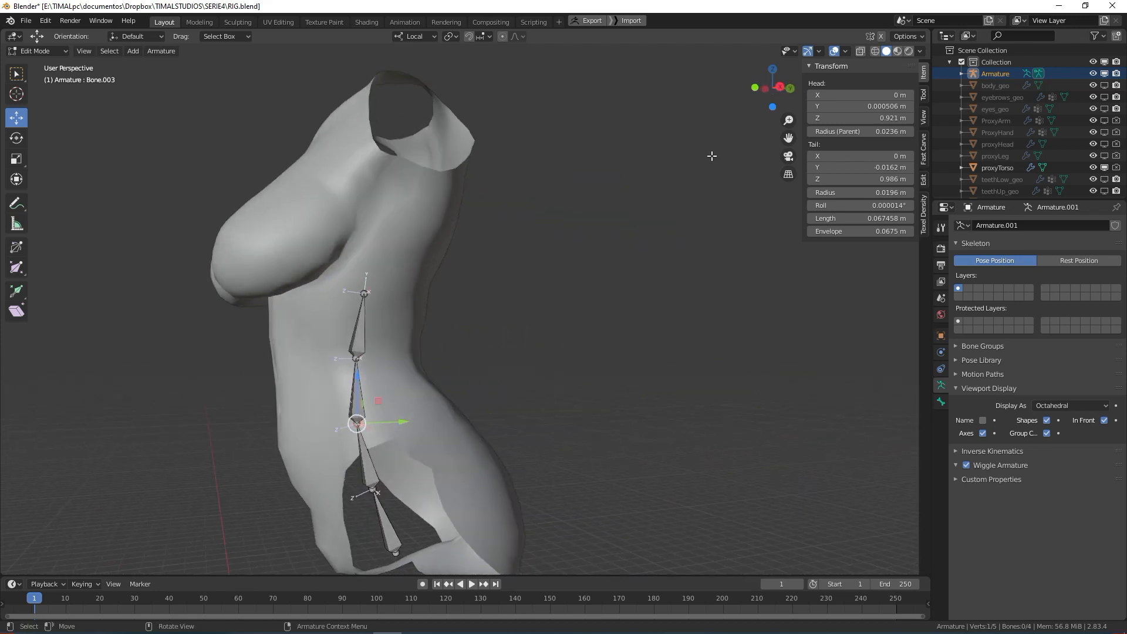
click(779, 87)
drag(342, 357, 345, 352)
drag(382, 404, 381, 436)
click(345, 352)
click(383, 443)
click(342, 356)
drag(361, 332, 363, 327)
click(349, 301)
mouse_move(368, 285)
mouse_down()
mouse_move(369, 259)
mouse_move(367, 277)
mouse_up()
click(341, 352)
drag(360, 328, 362, 318)
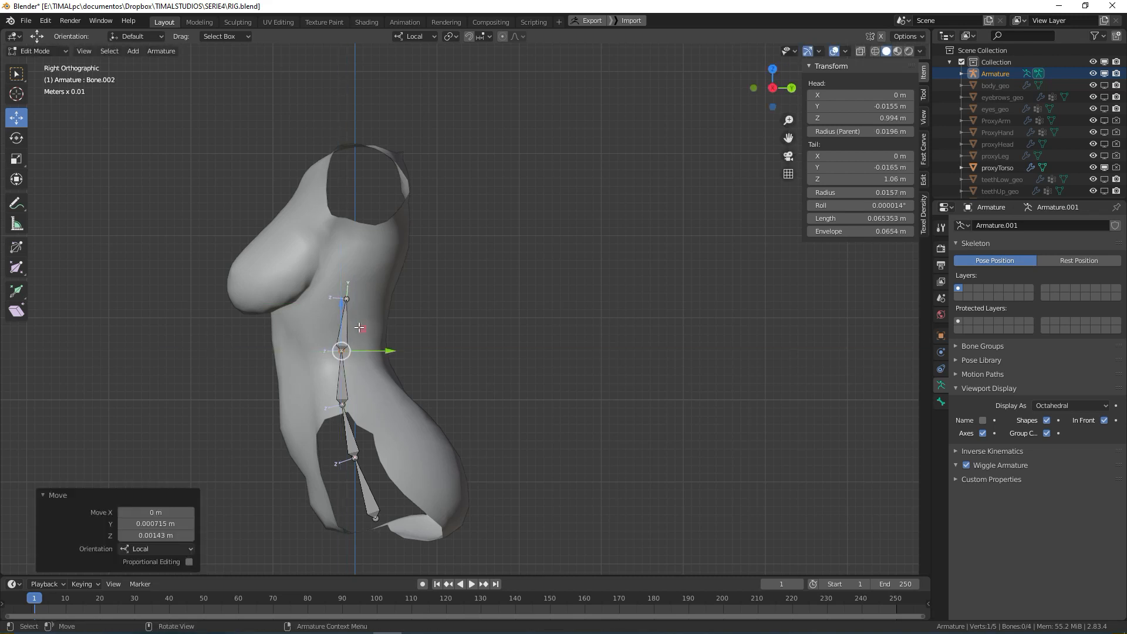
- Adjust the lower joint to about Y -0.001 m and Z 0.93 m, and the chain's root to about Y 0.029 m and Z 0.862 m
click(354, 457)
drag(378, 433, 378, 436)
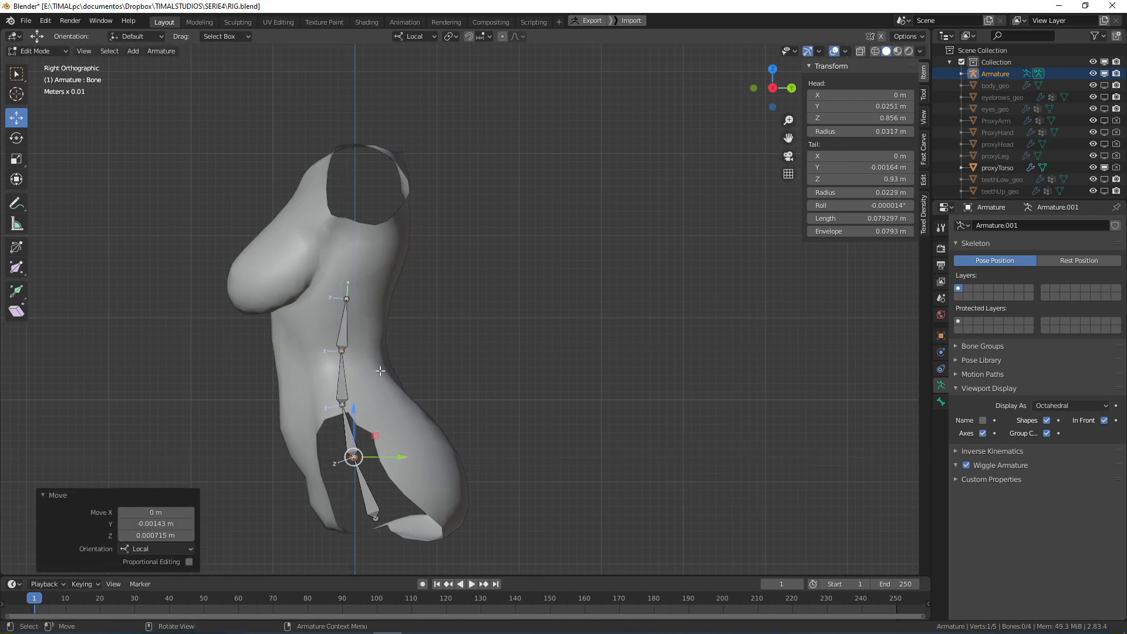
click(343, 404)
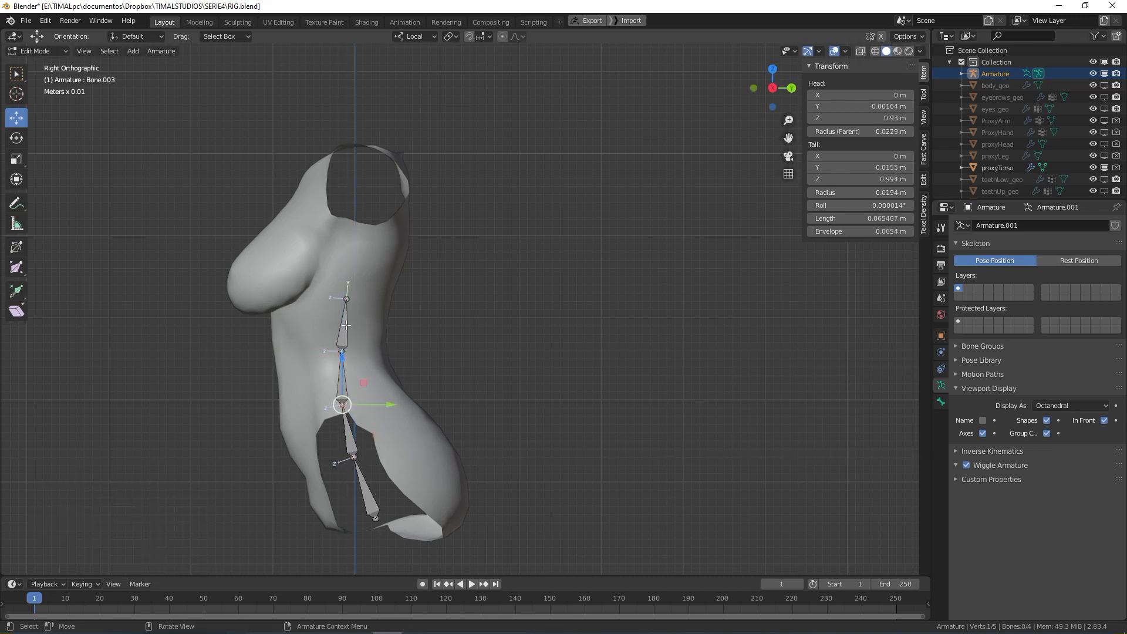
click(354, 457)
drag(377, 434, 383, 437)
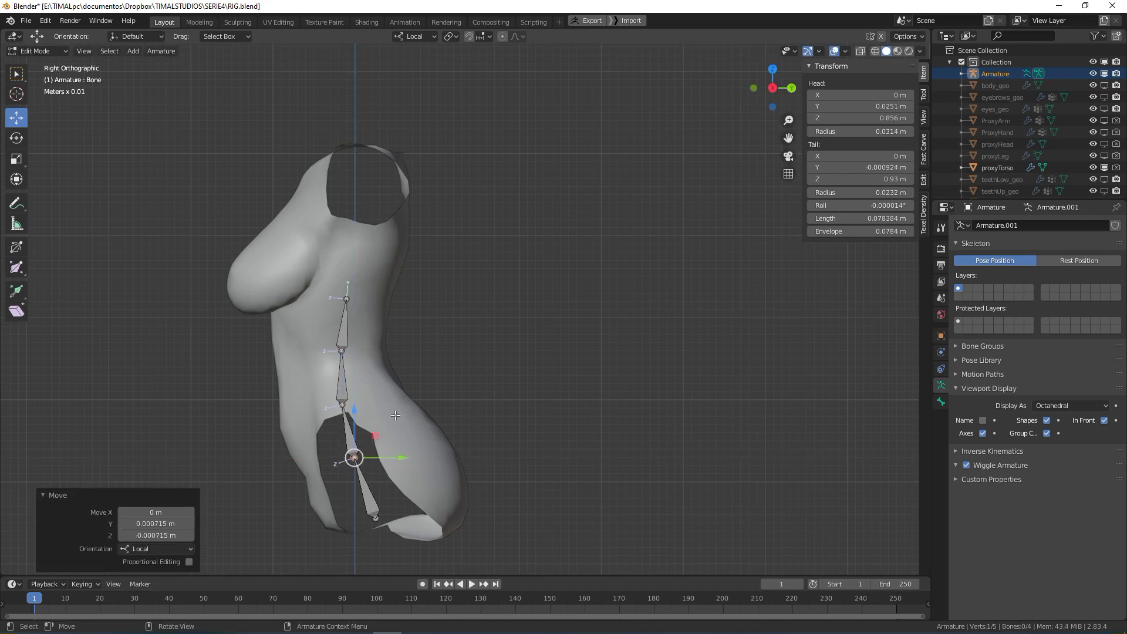
click(376, 517)
drag(396, 497, 406, 486)
- Examine the top spine bone's transform values and the local axes along the chain from several angles
middle_drag(506, 420, 397, 280)
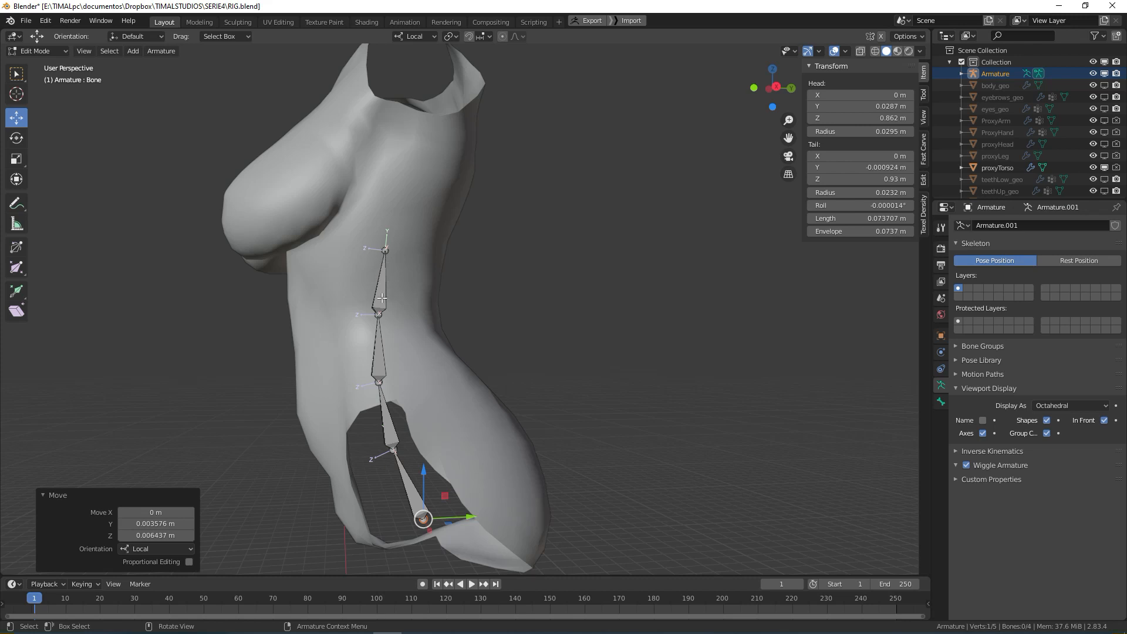
click(380, 297)
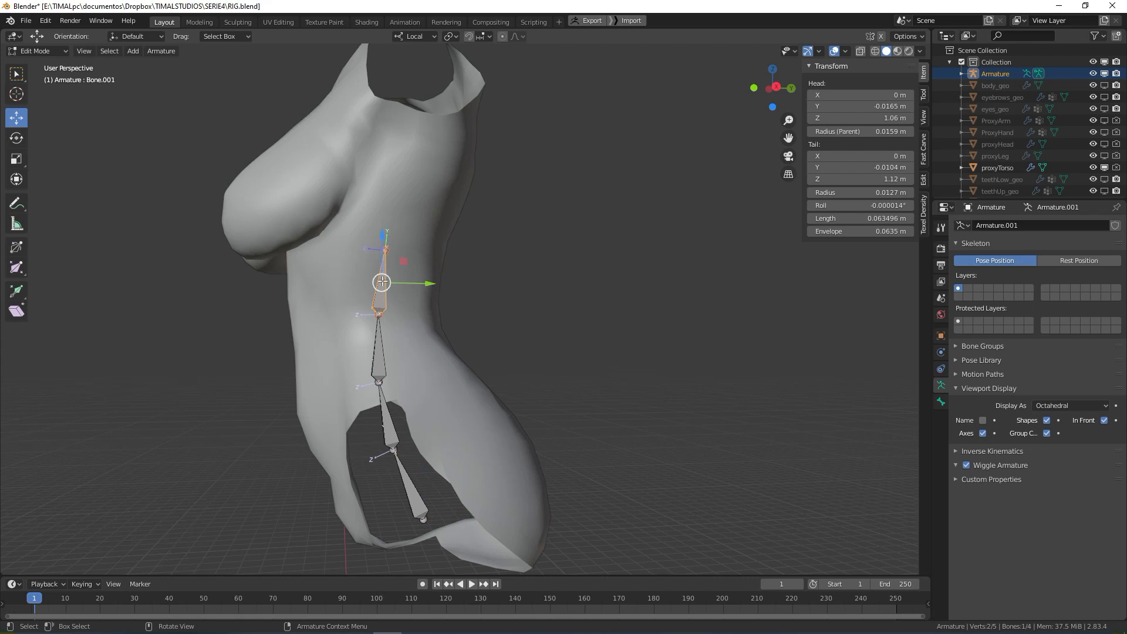
middle_drag(514, 411, 564, 424)
middle_drag(493, 392, 485, 372)
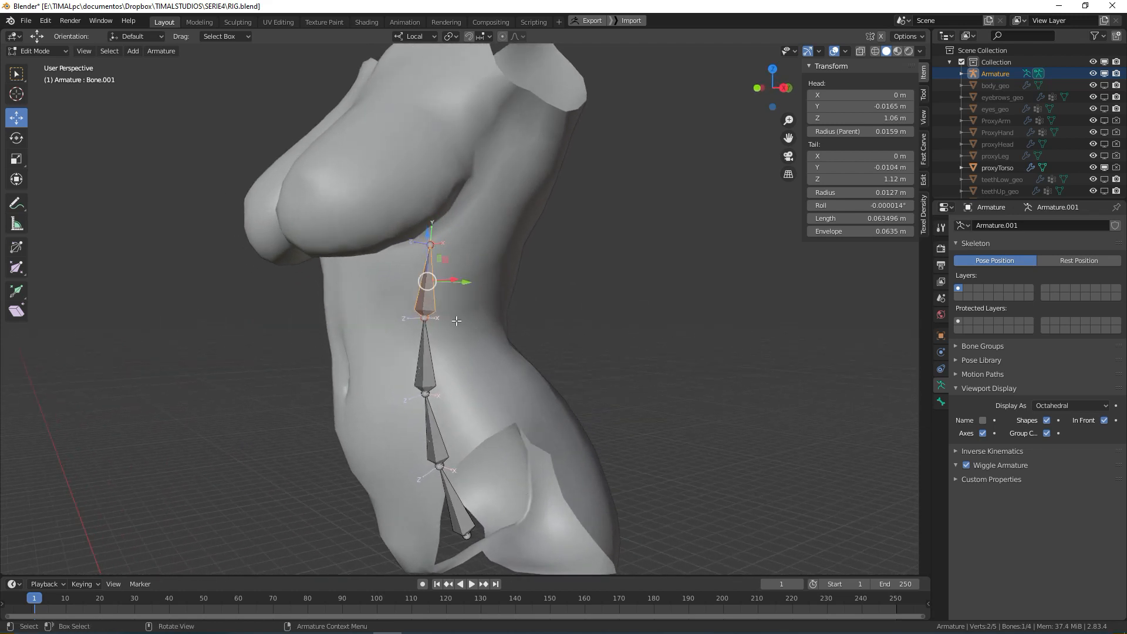
middle_drag(456, 321, 570, 299)
middle_drag(663, 415, 689, 418)
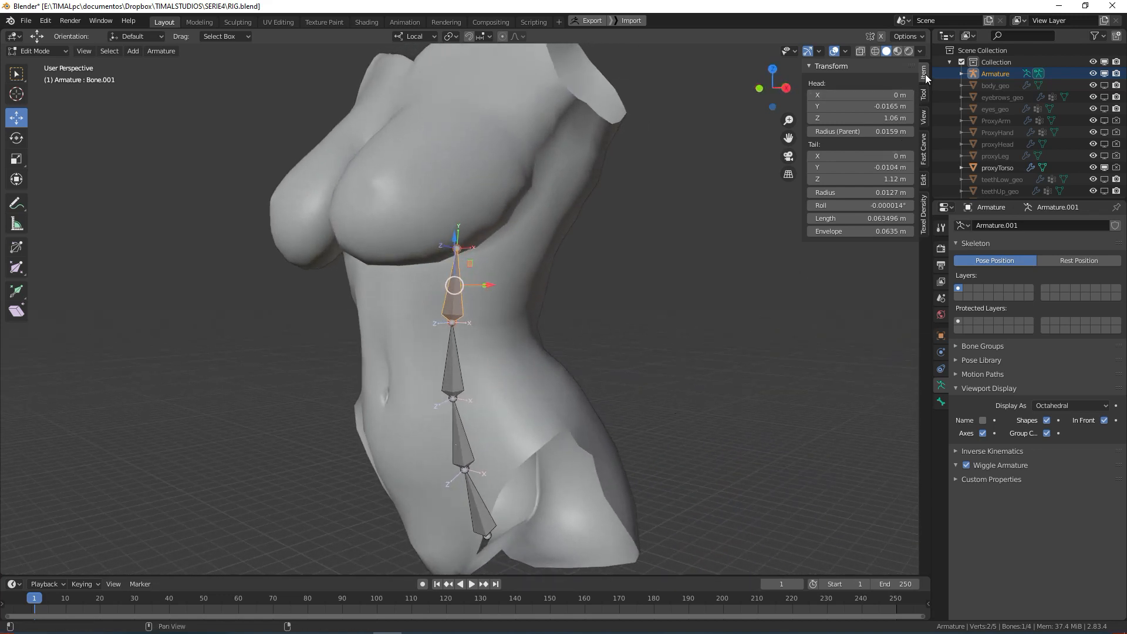
middle_drag(586, 333, 554, 347)
click(581, 329)
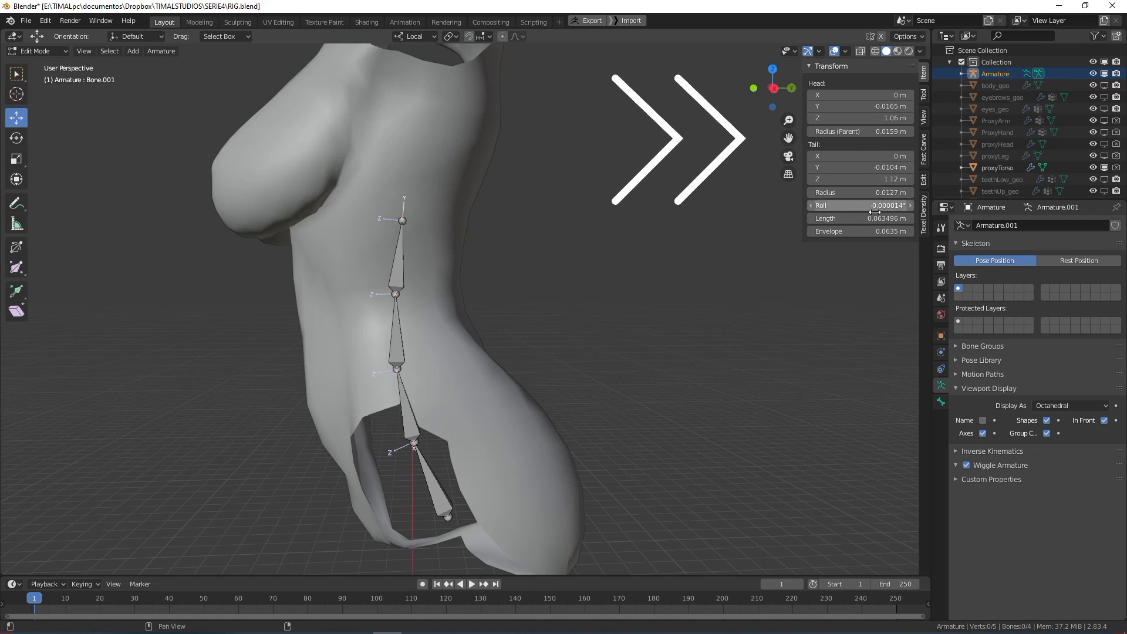
- Try rolling the top spine bone to about -66° and cancel the change
click(410, 277)
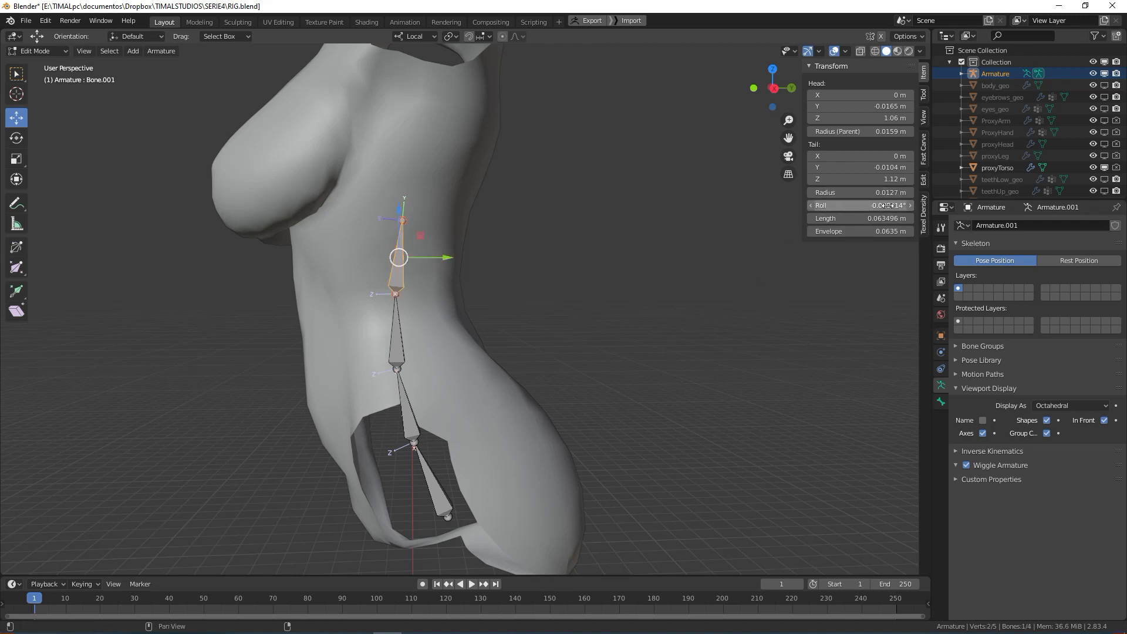
drag(886, 205, 502, 408)
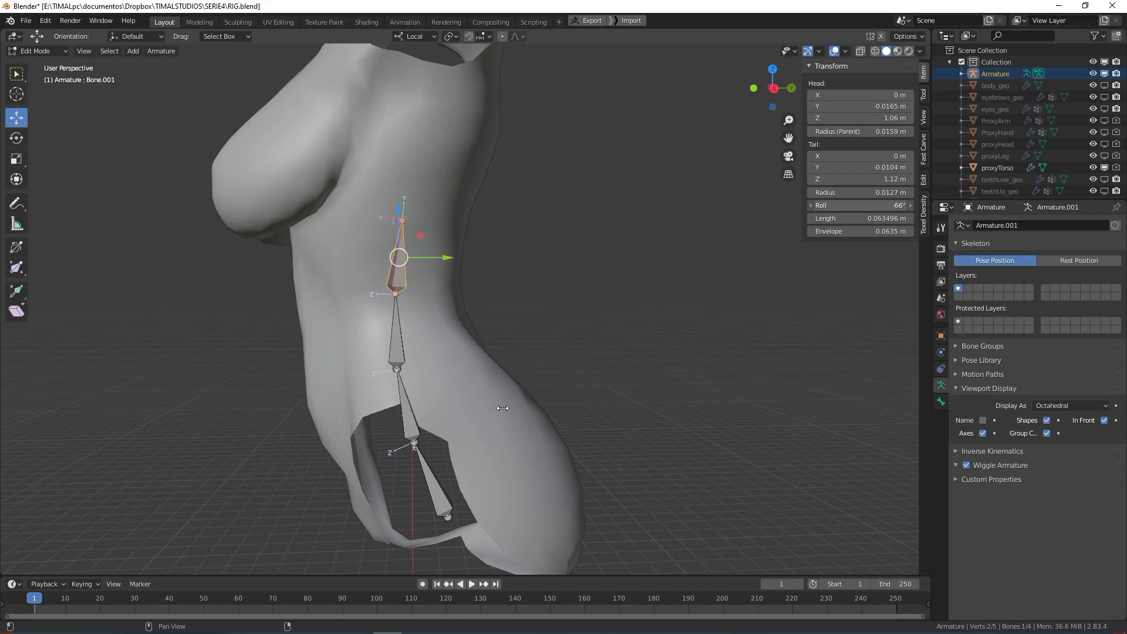
key(Escape)
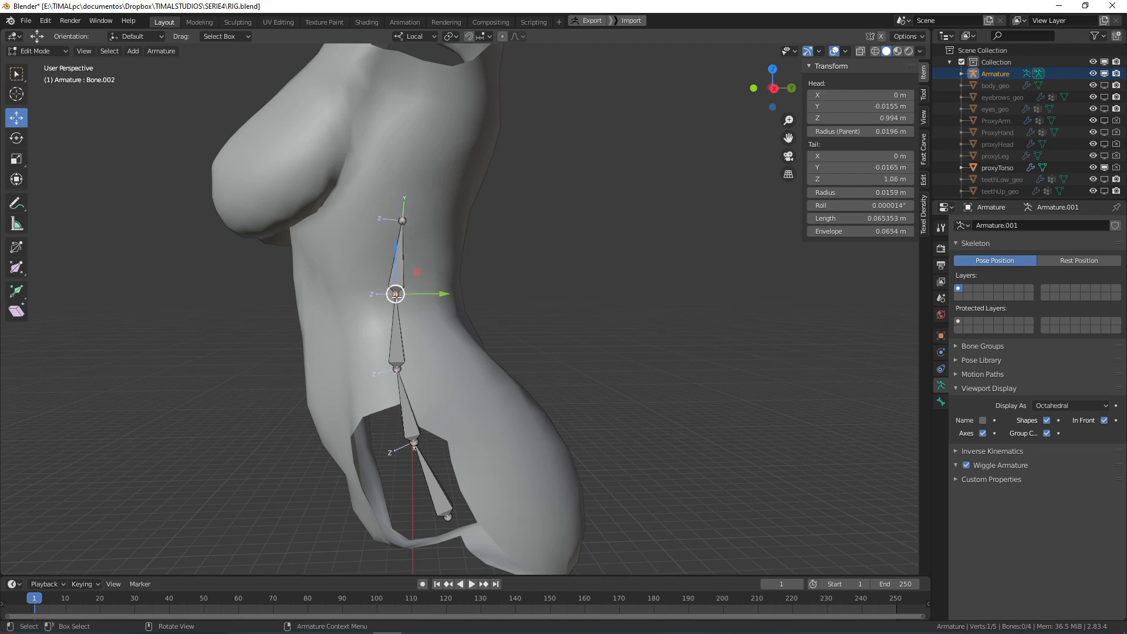
- Try moving the top spine bone's head to X 0.08 m and its tail along X, resetting each to 0
middle_drag(405, 317, 502, 258)
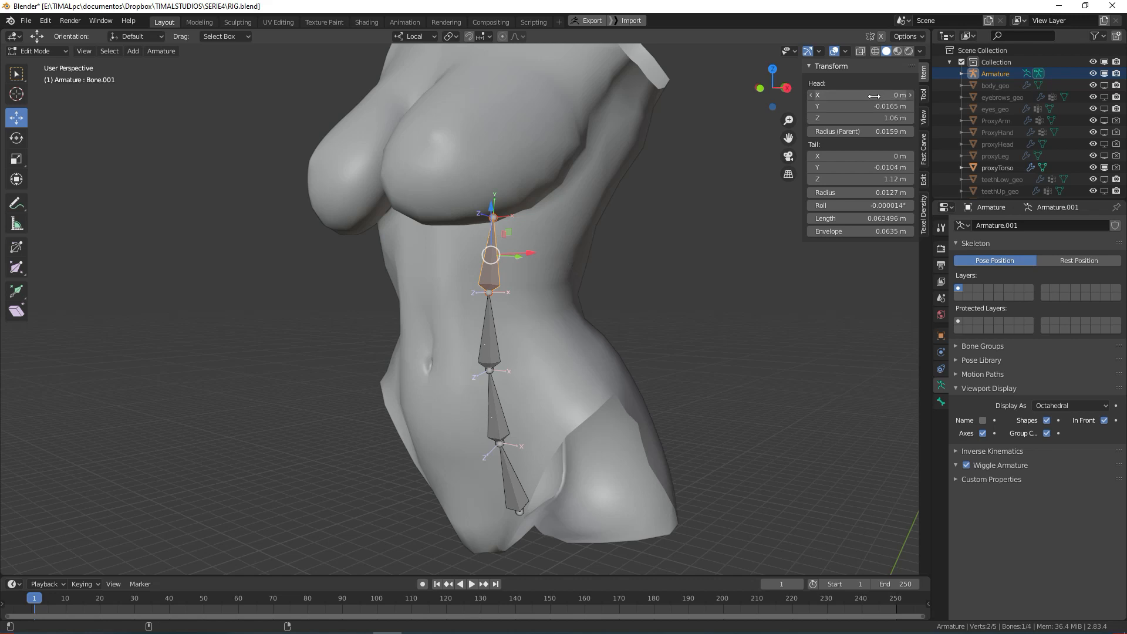
drag(874, 95, 911, 100)
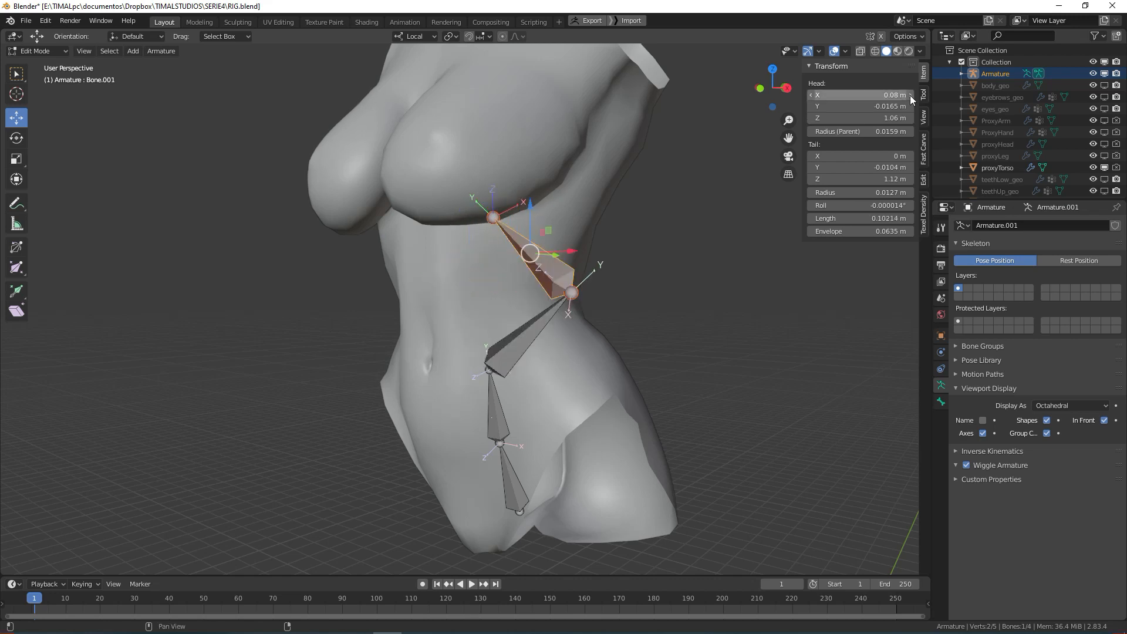
key(BackSpace)
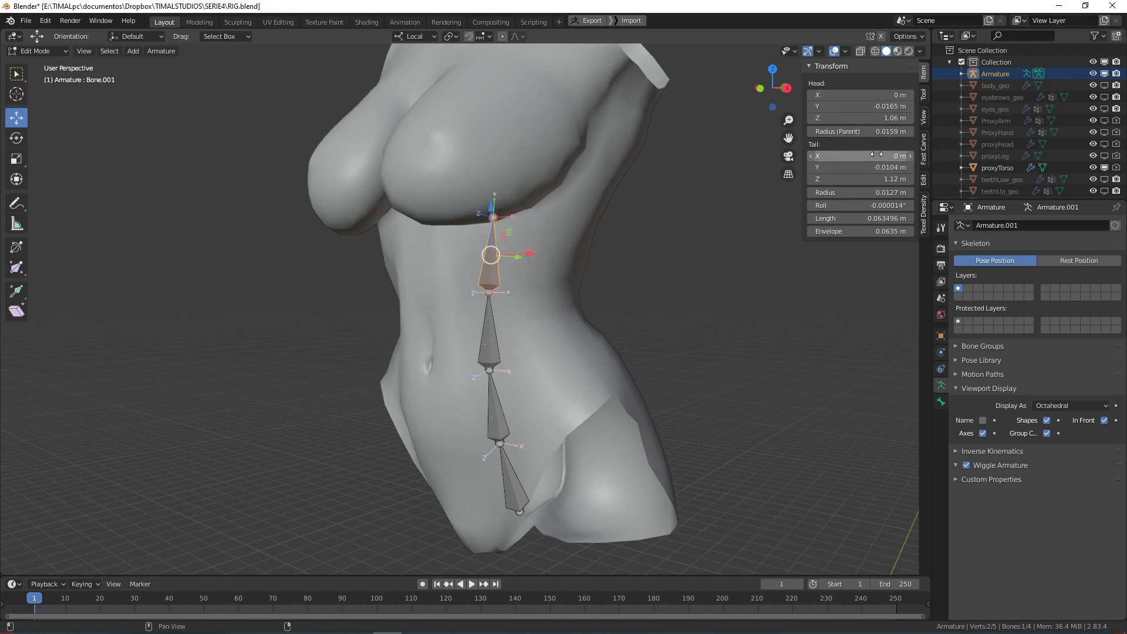
mouse_move(876, 154)
mouse_down()
mouse_move(903, 154)
mouse_move(851, 154)
mouse_move(889, 153)
mouse_up()
key(BackSpace)
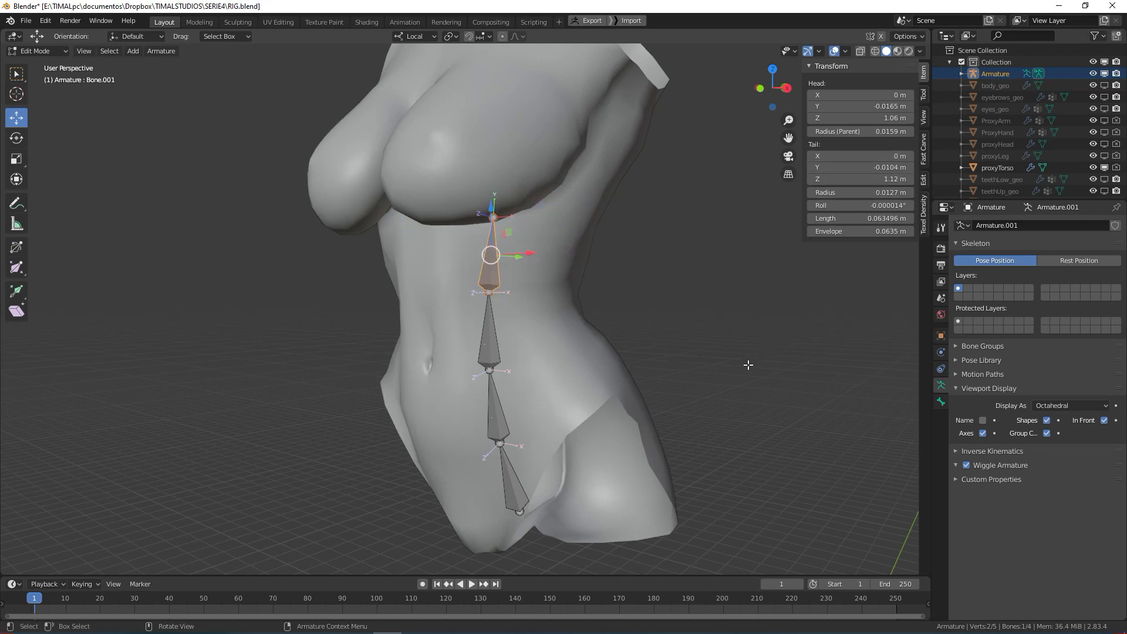
- Select all spine bones in the right side view and set the active top bone's roll to 0°
click(786, 88)
click(788, 174)
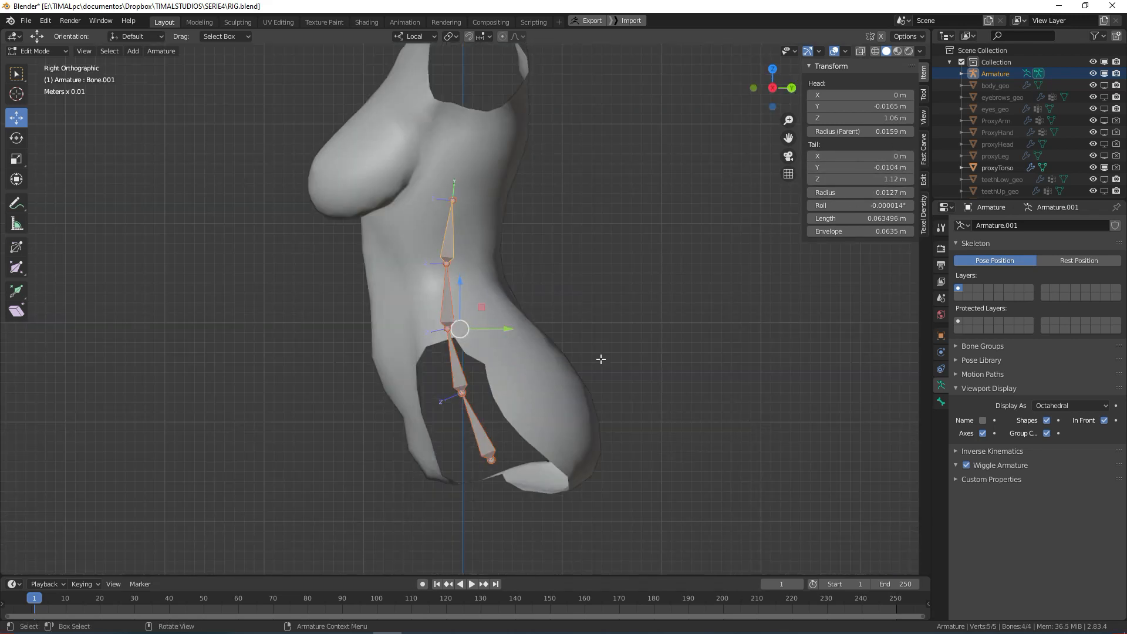
click(885, 205)
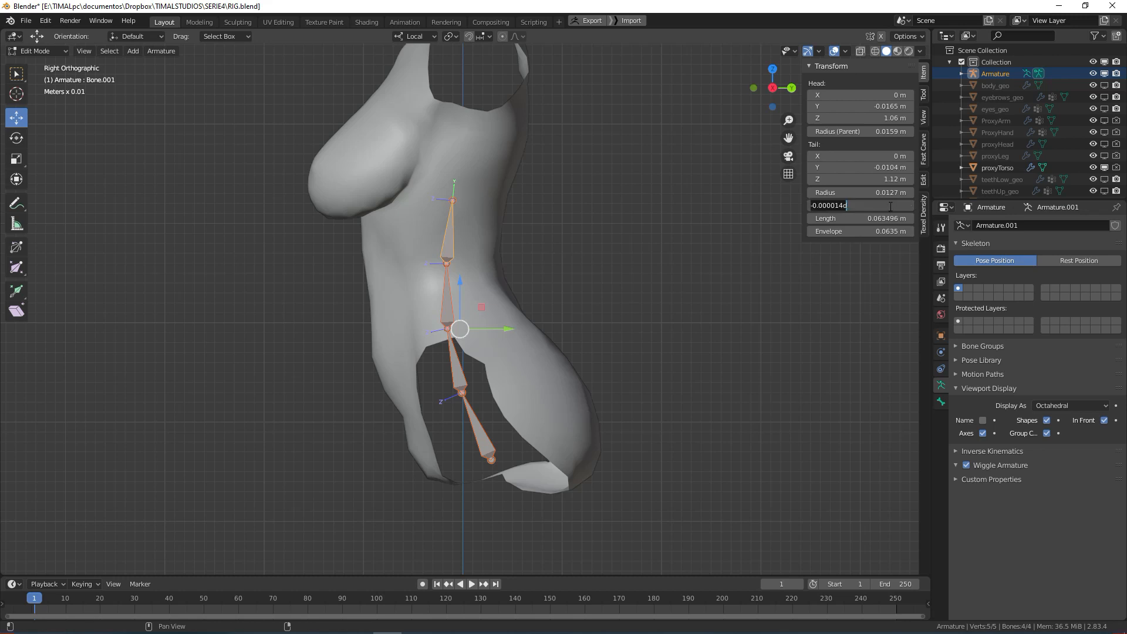
text(0)
key(Return)
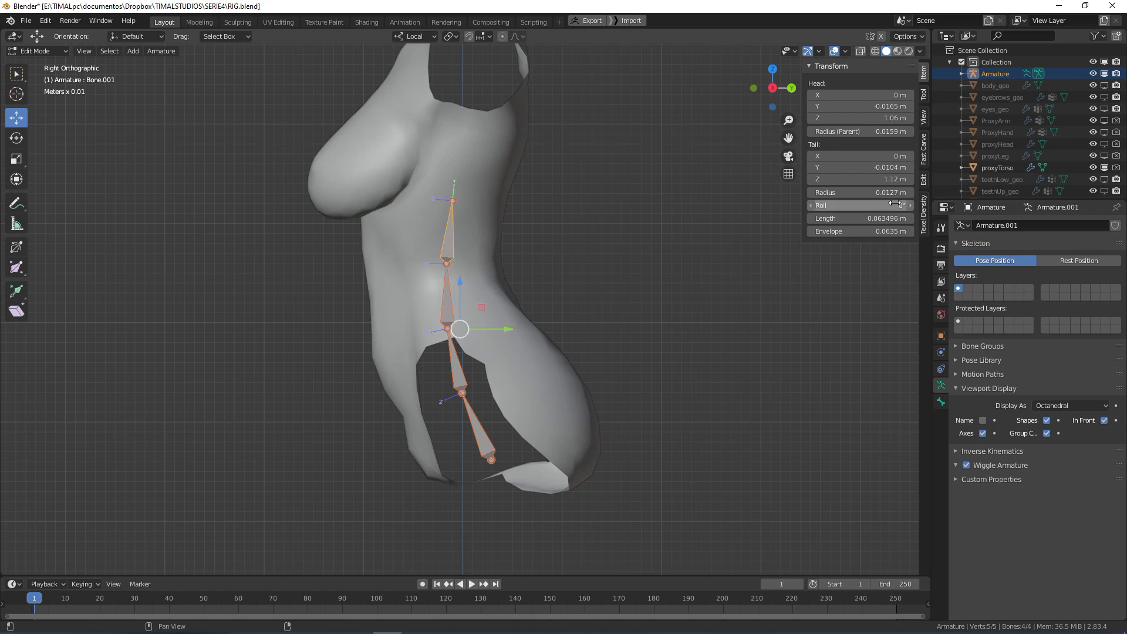
- Set the roll of the second spine bone from the bottom to 0°
click(643, 322)
click(461, 371)
middle_drag(548, 389, 623, 406)
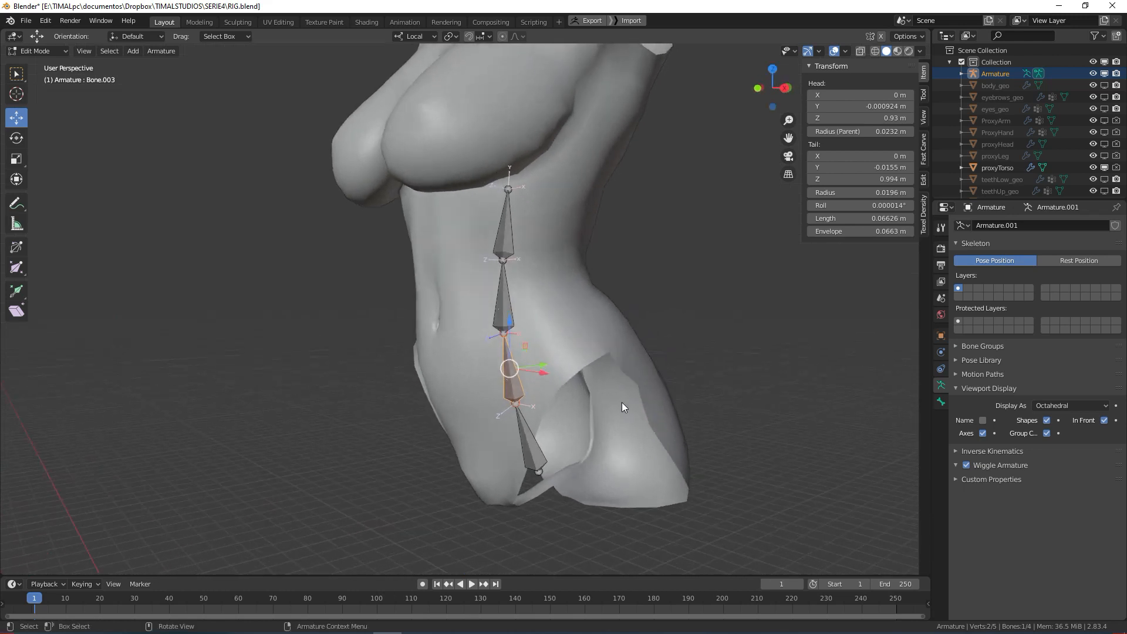
click(889, 205)
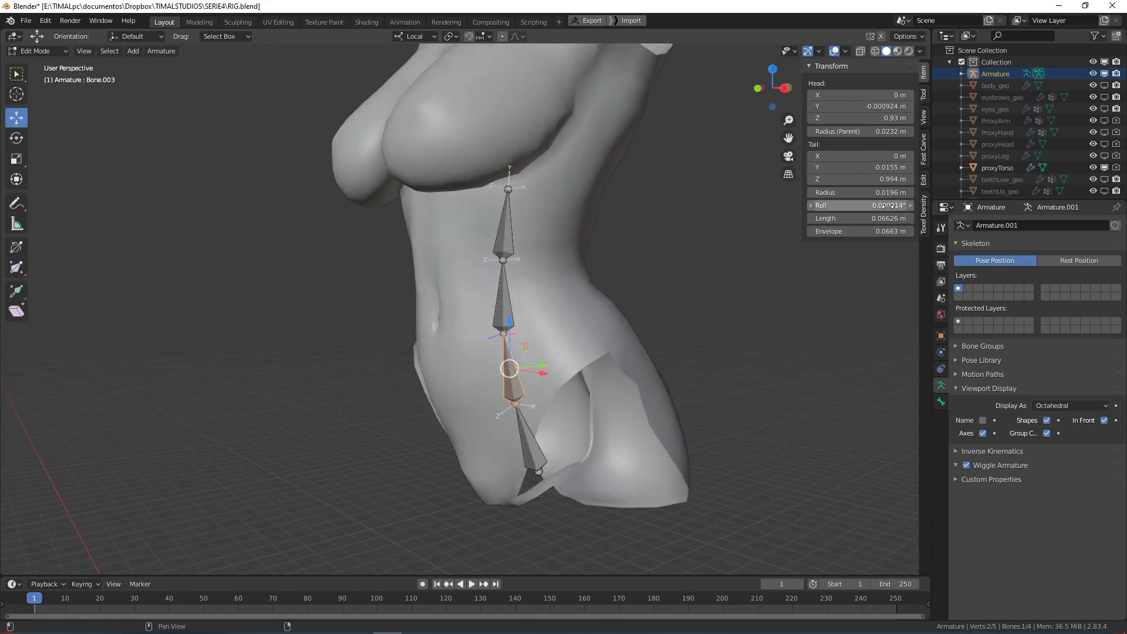
text(0)
key(Return)
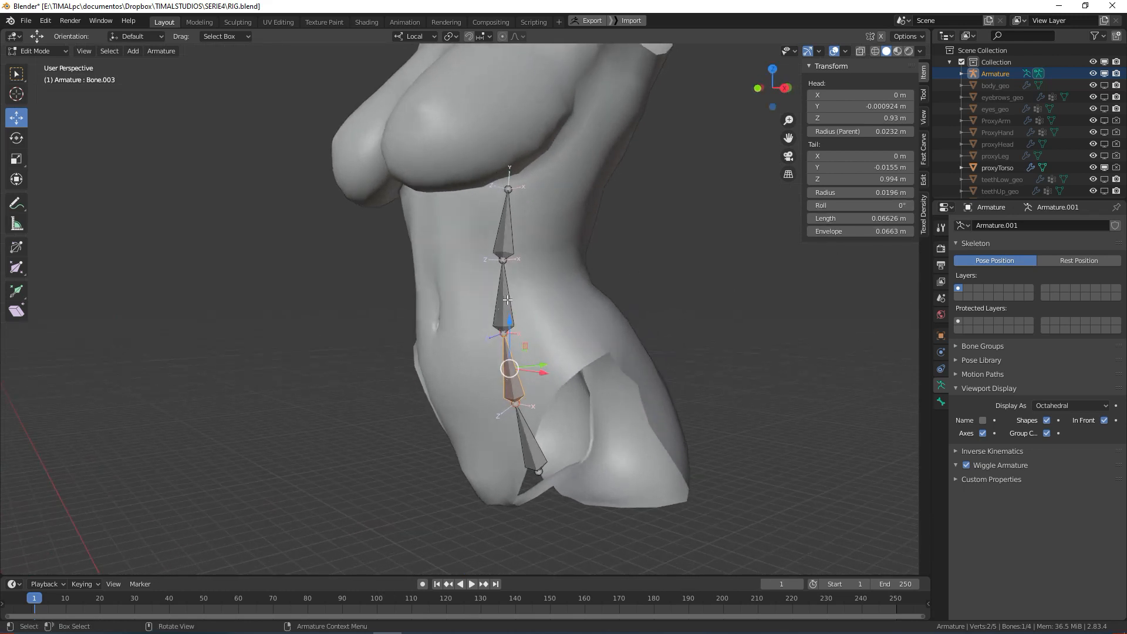
- Set the roll of the third spine bone from the bottom to 0°
key(bracketleft)
double_click(888, 195)
key(Tab)
text(0)
key(Return)
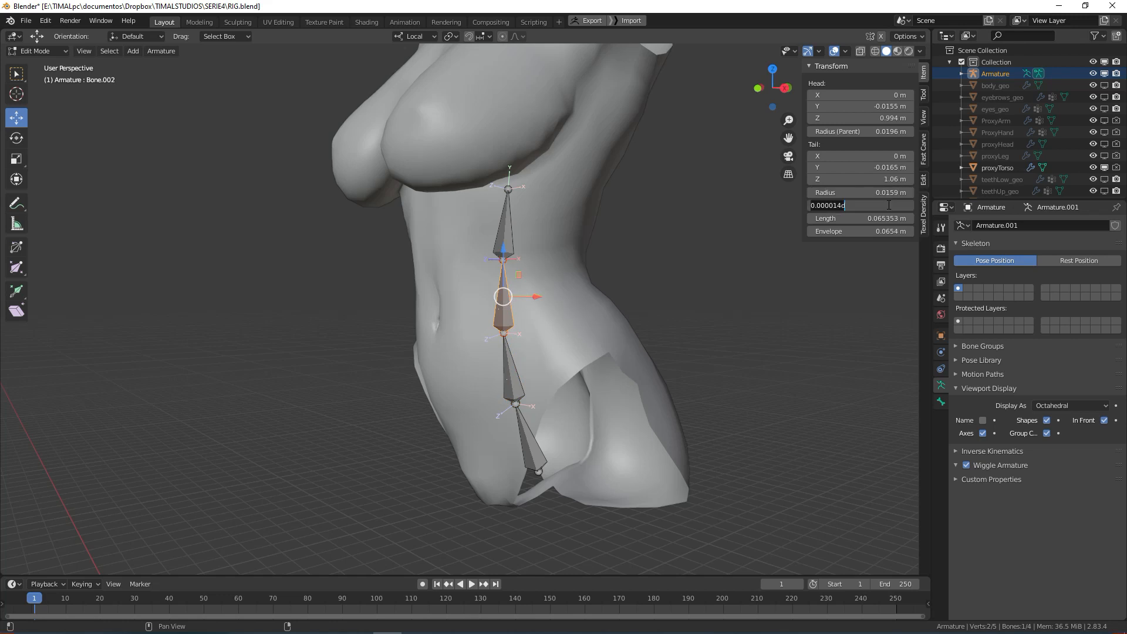
- Set the roll of the bottom spine bone to 0°
click(531, 440)
click(890, 205)
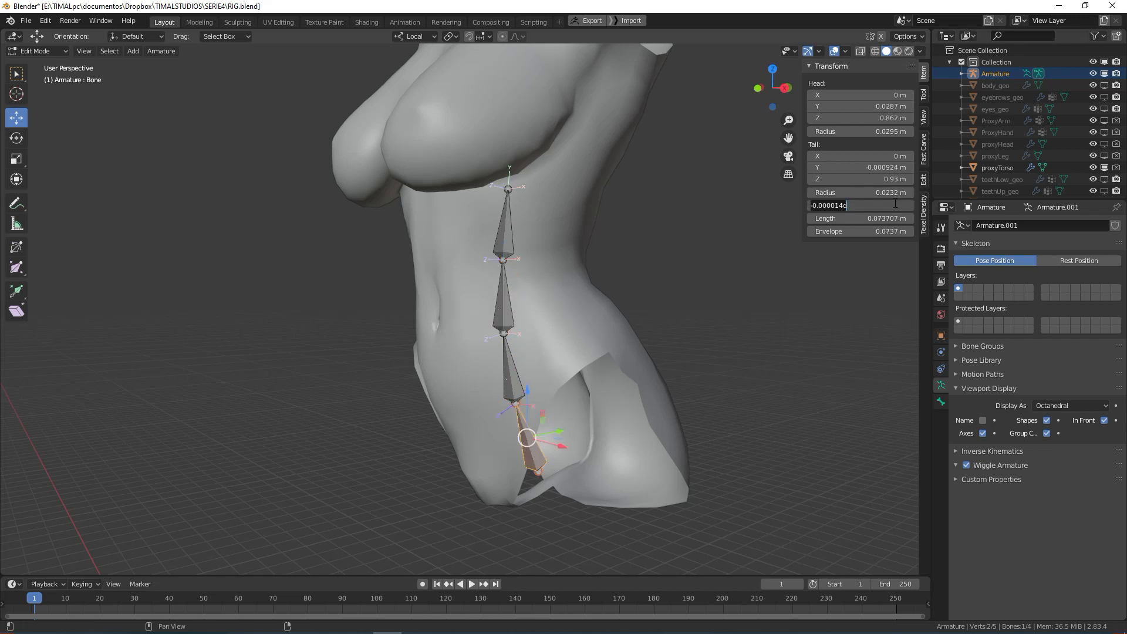
text(0)
key(Return)
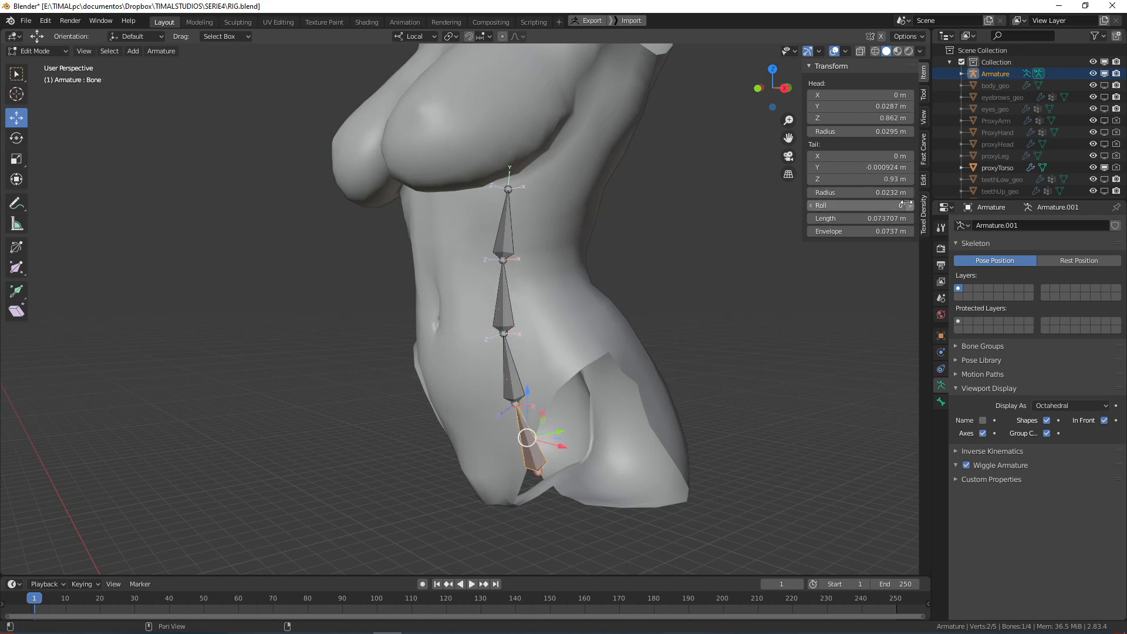
drag(862, 205, 884, 221)
key(Escape)
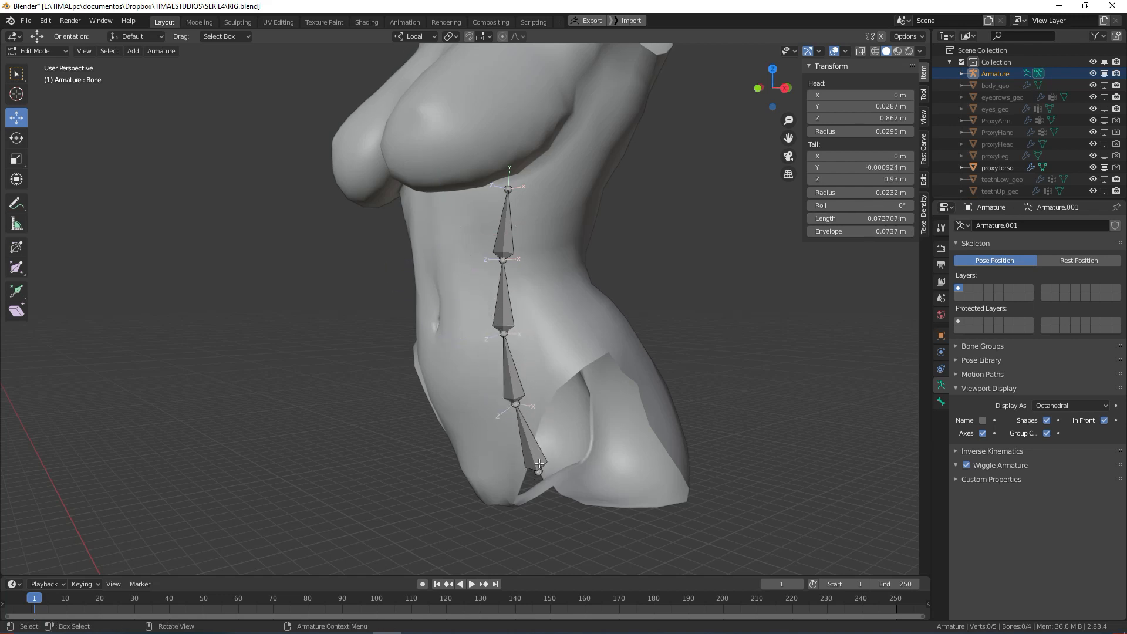
middle_drag(599, 457, 578, 452)
click(526, 457)
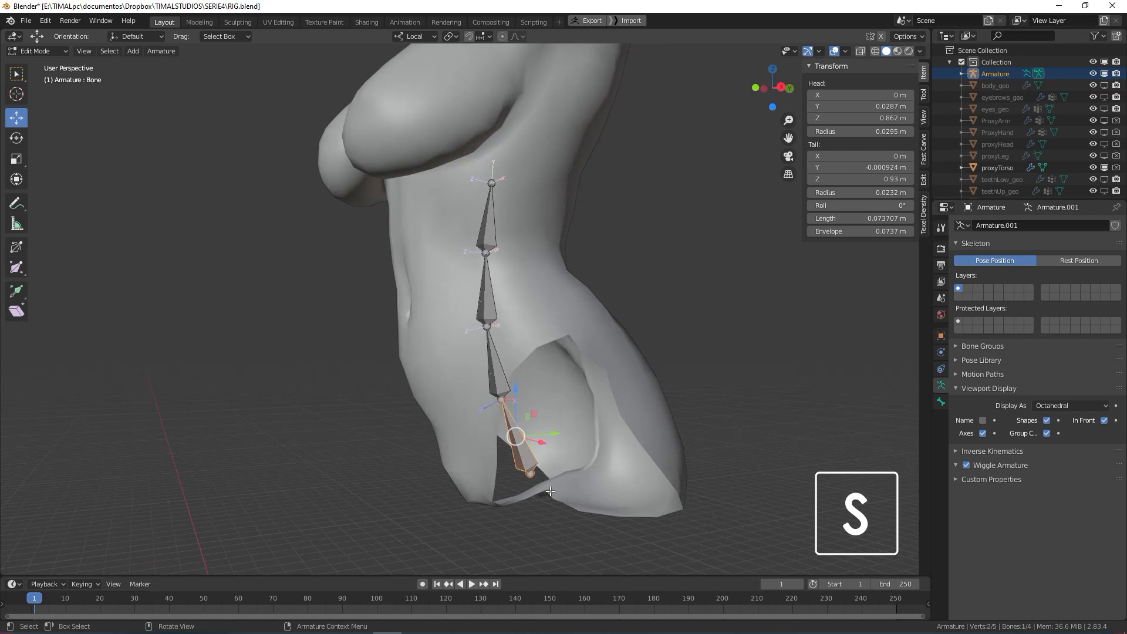
click(634, 304)
middle_drag(650, 311, 666, 369)
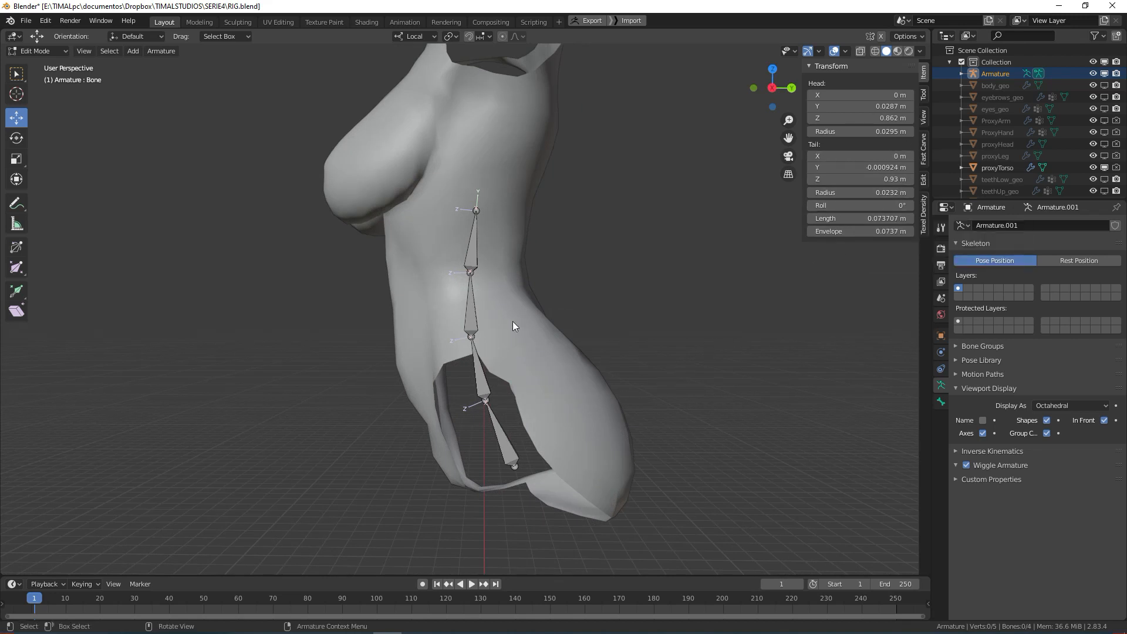
middle_drag(622, 460, 564, 435)
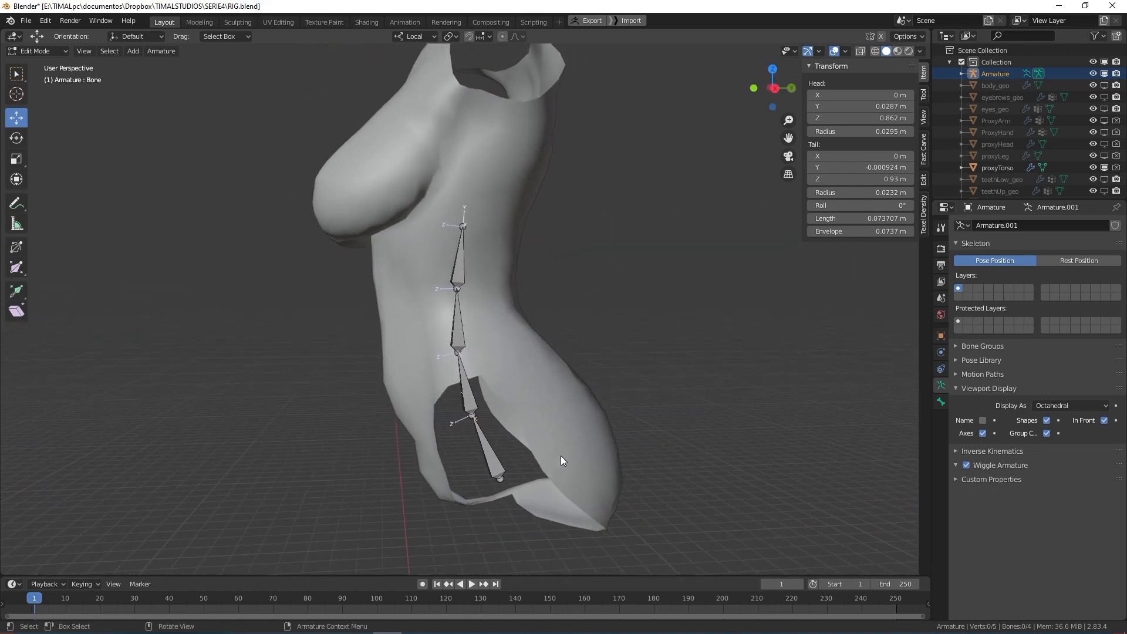
- Select the three lower spine bones in the right side view and turn on bone name display for the armature
middle_drag(560, 393, 521, 418)
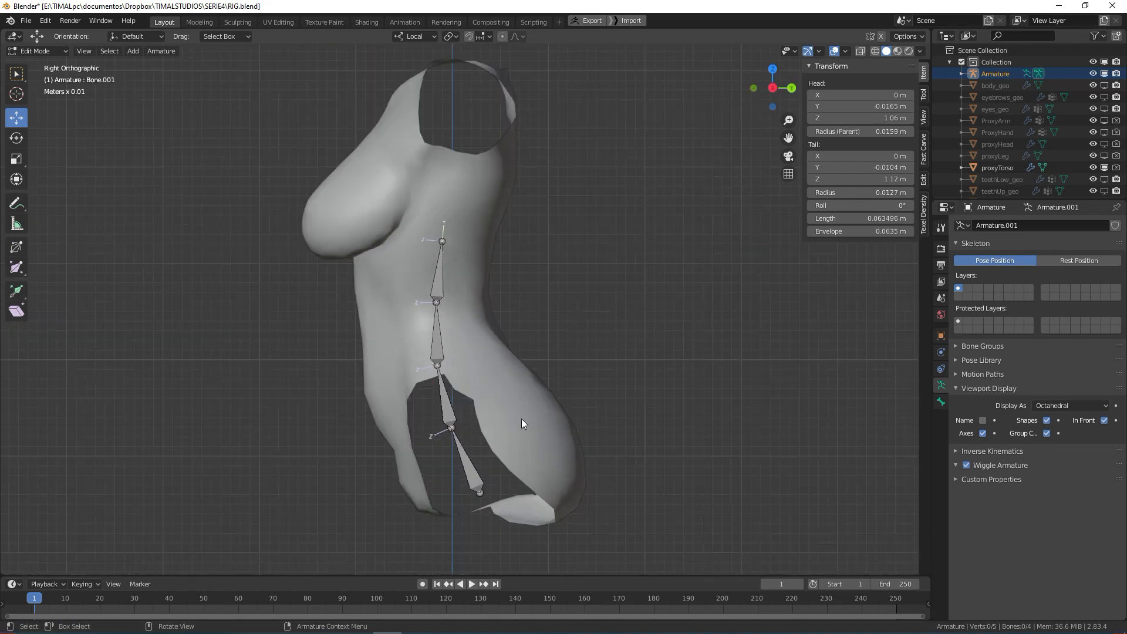
click(437, 332)
shift+click(446, 399)
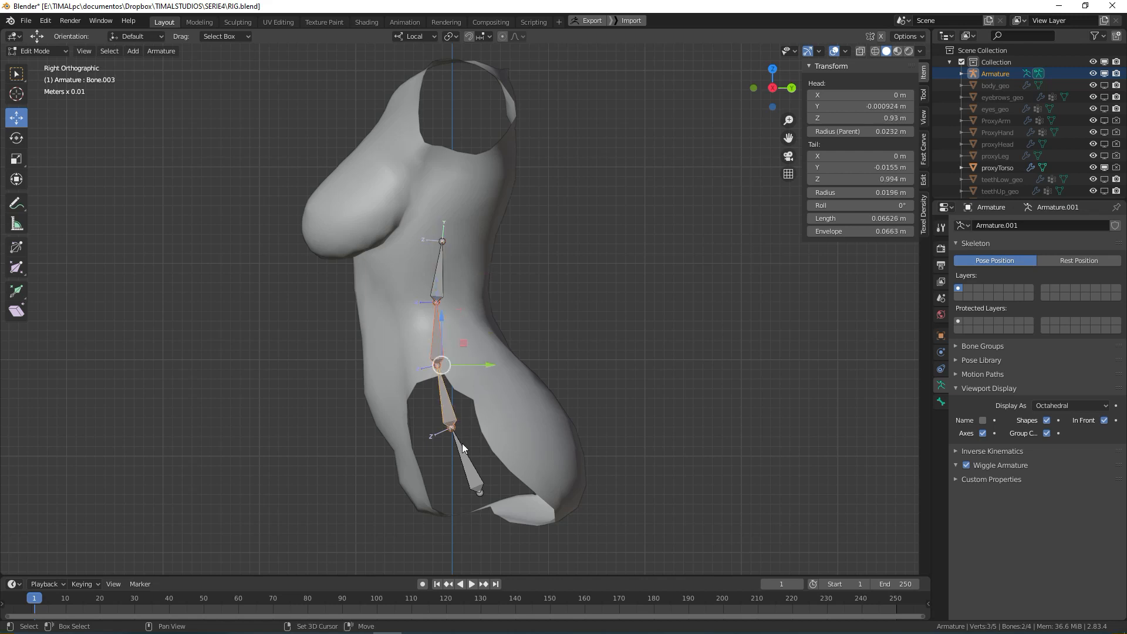
shift+click(491, 496)
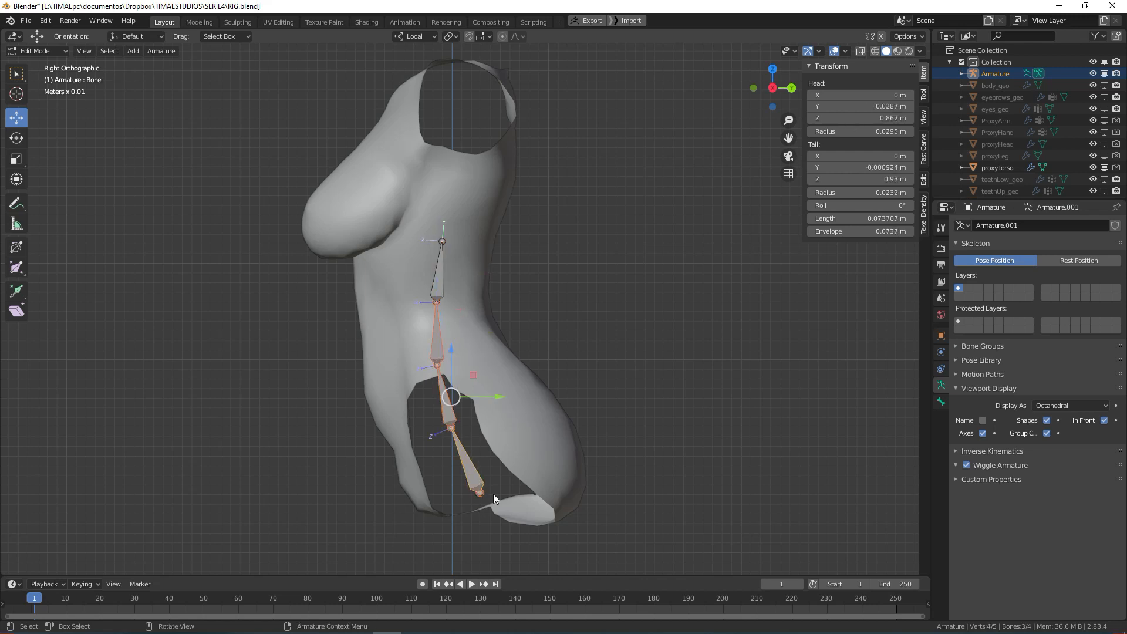
click(982, 420)
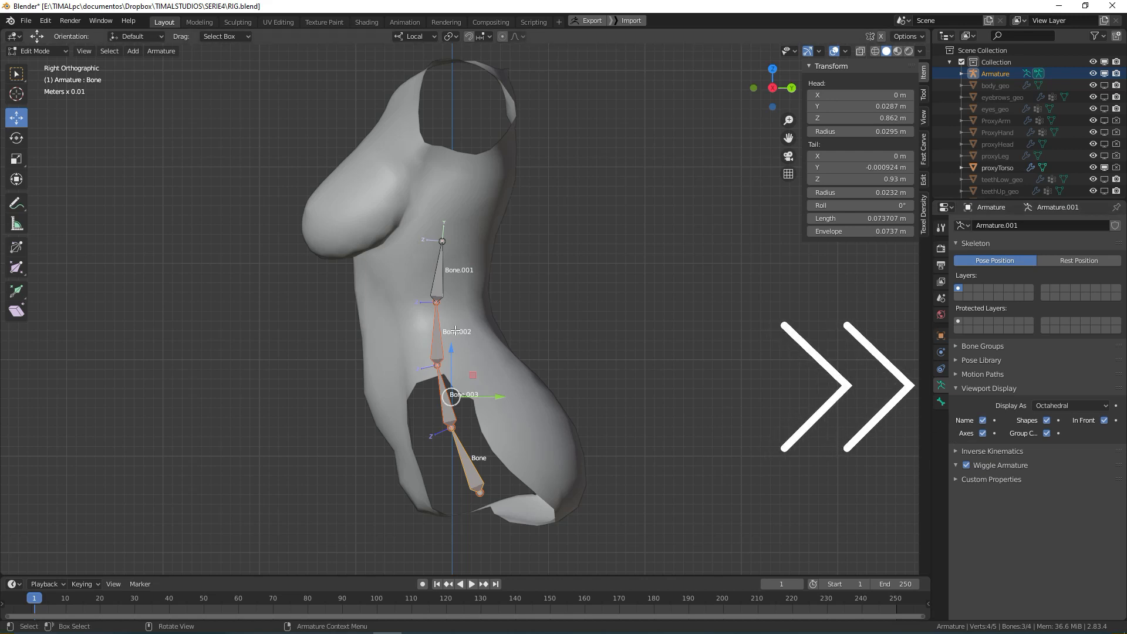
click(475, 306)
click(471, 466)
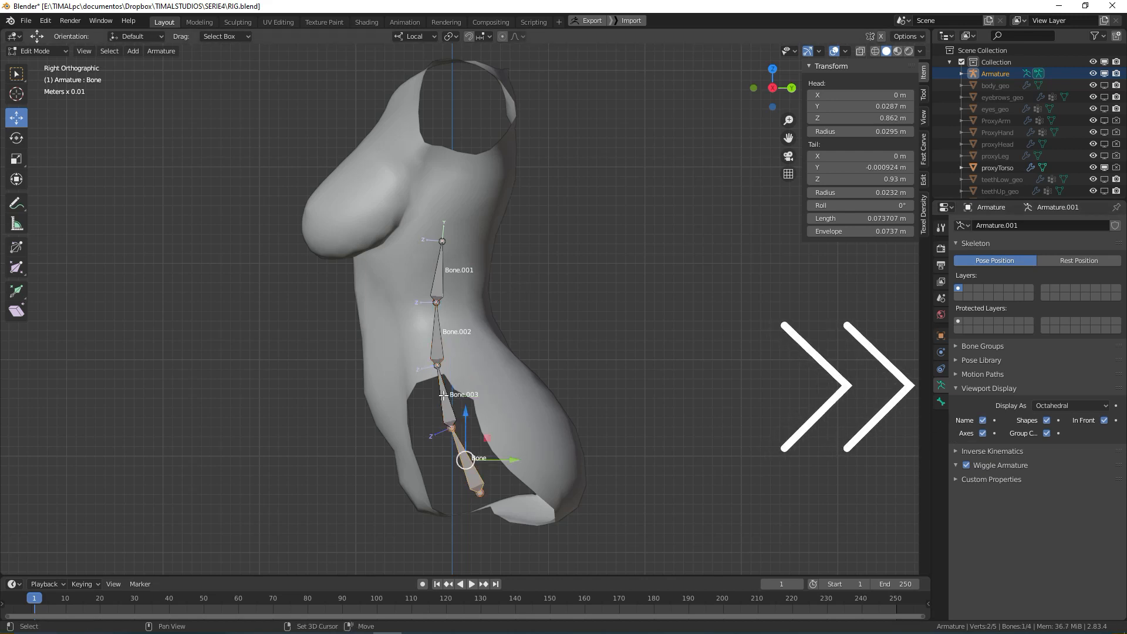
ctrl+click(439, 273)
click(595, 320)
click(466, 464)
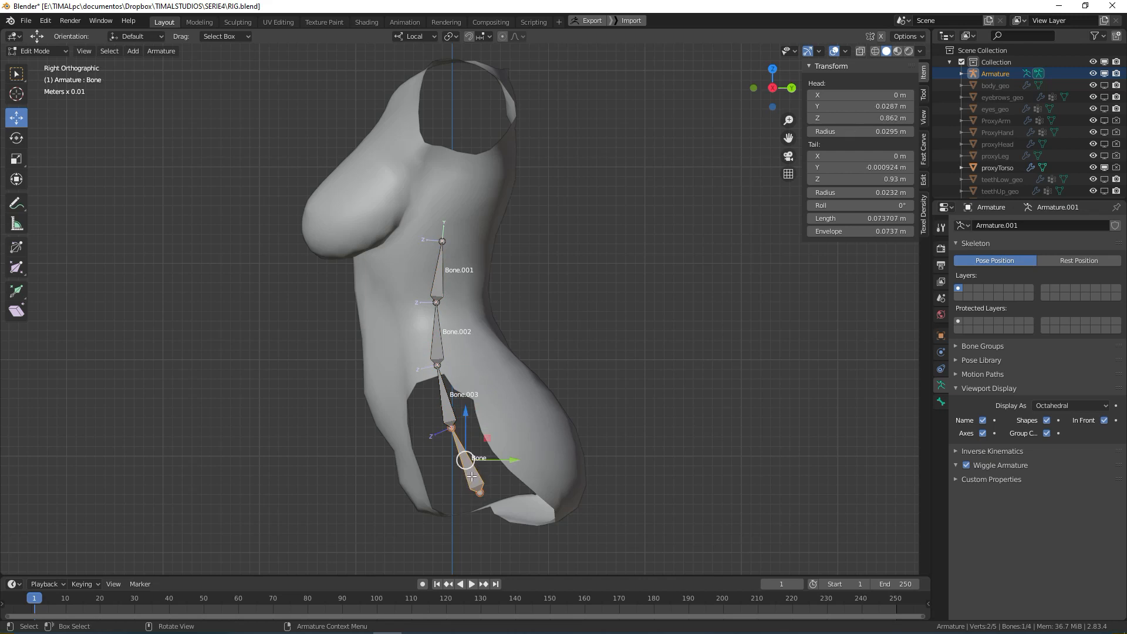
key(F2)
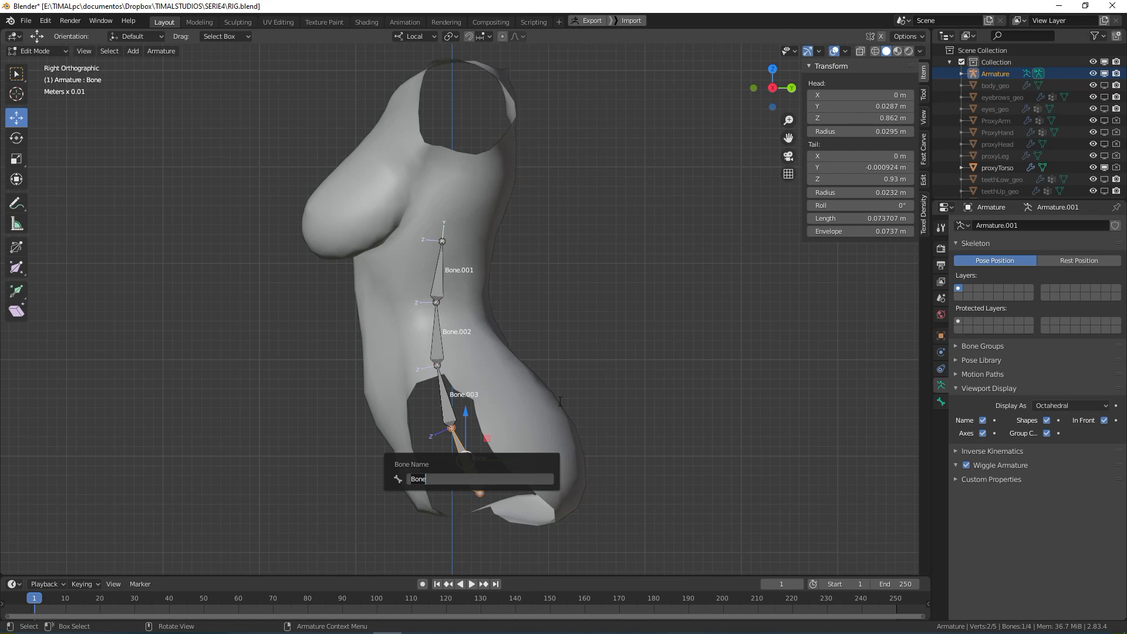
key(Return)
- Extend the selection from the bottom bone to all four spine bones and set up Batch Rename for the Bones data type
key(shift+bracketleft)
key(shift+bracketleft)
key(shift+bracketleft)
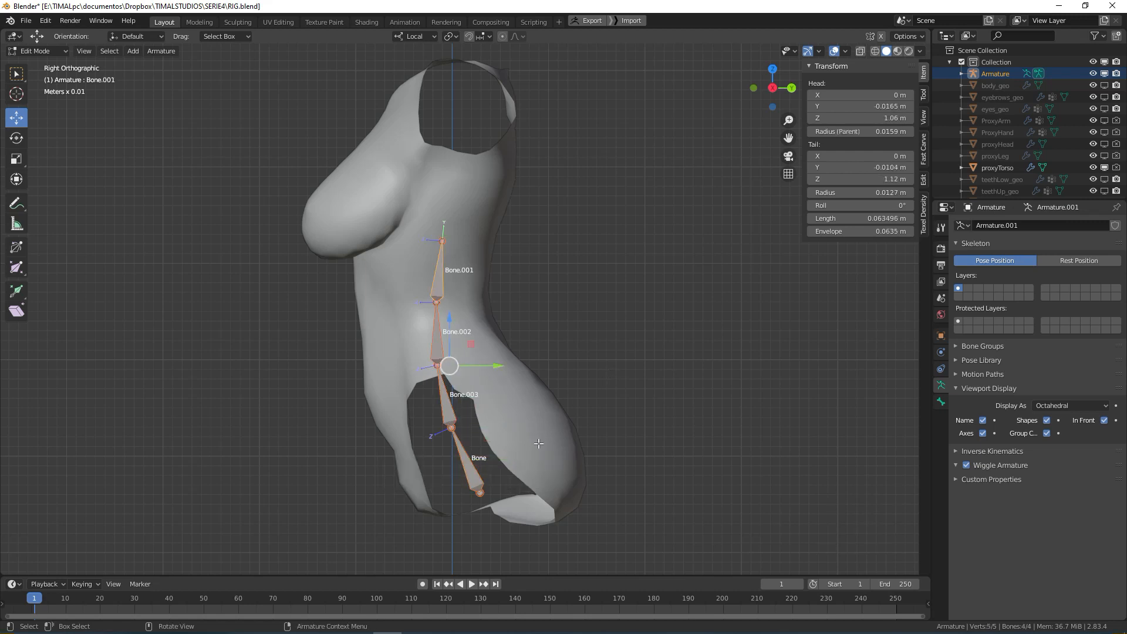
key(ctrl+F2)
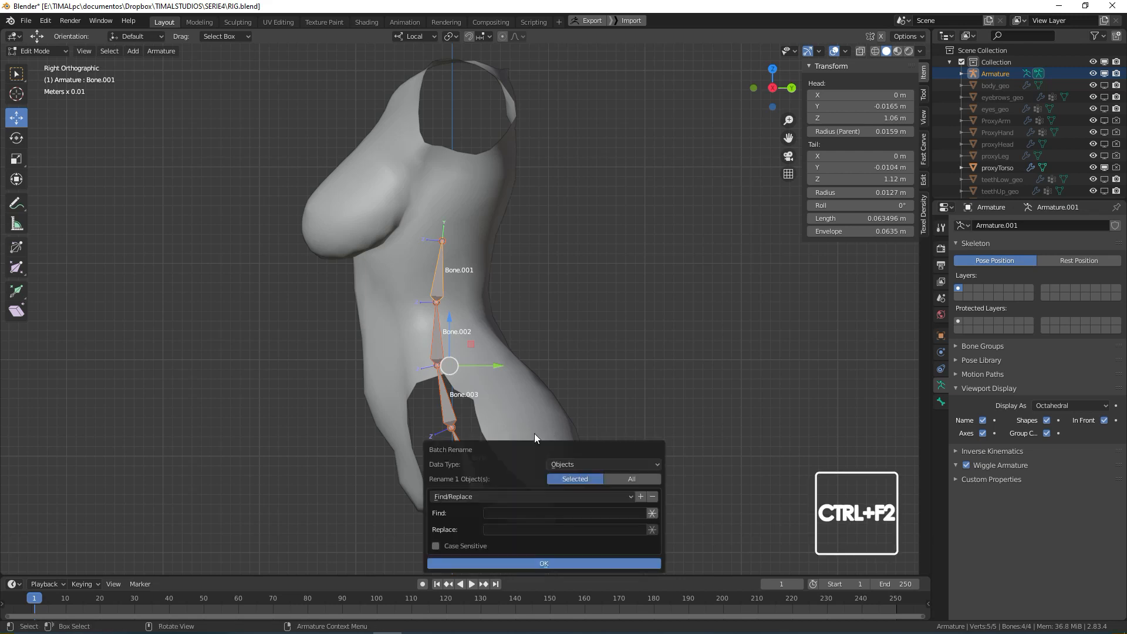
drag(534, 438, 645, 314)
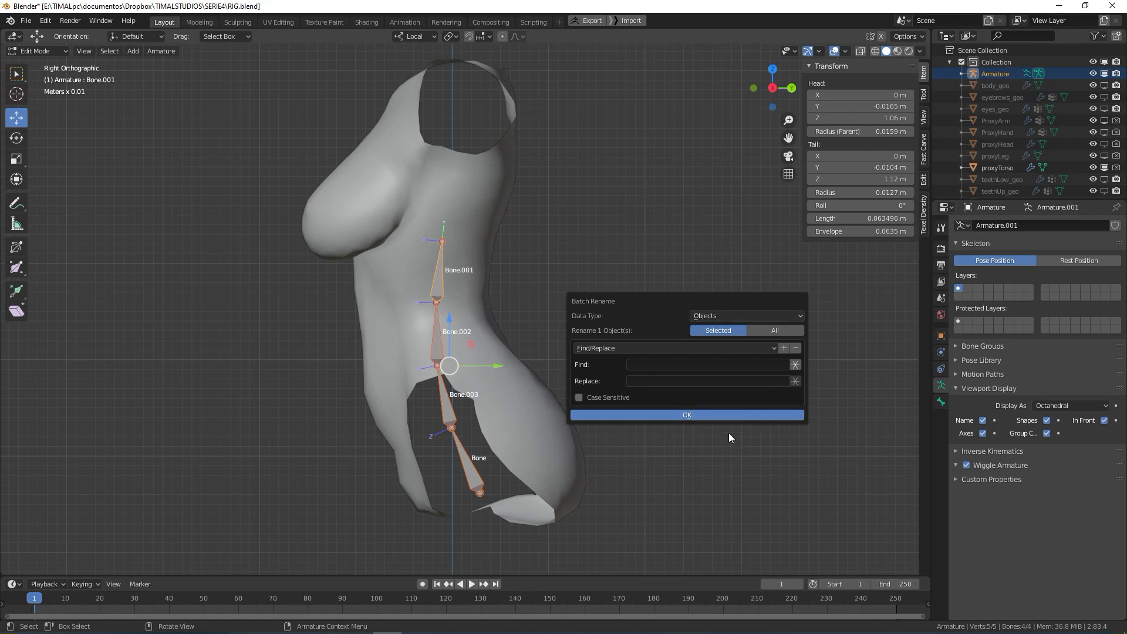
click(750, 316)
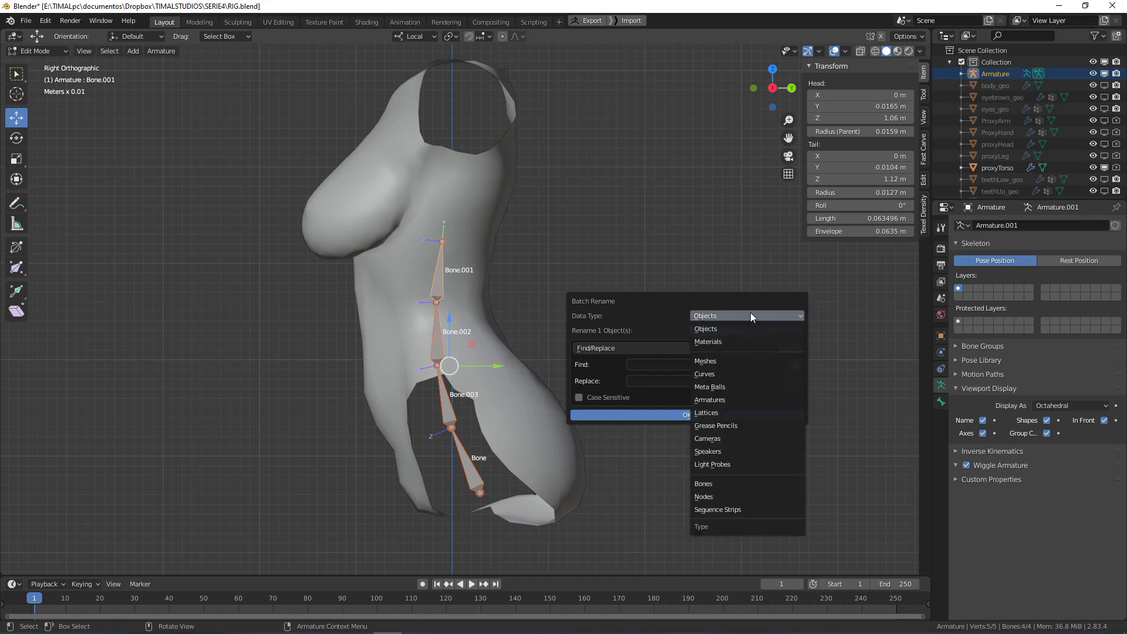
click(720, 487)
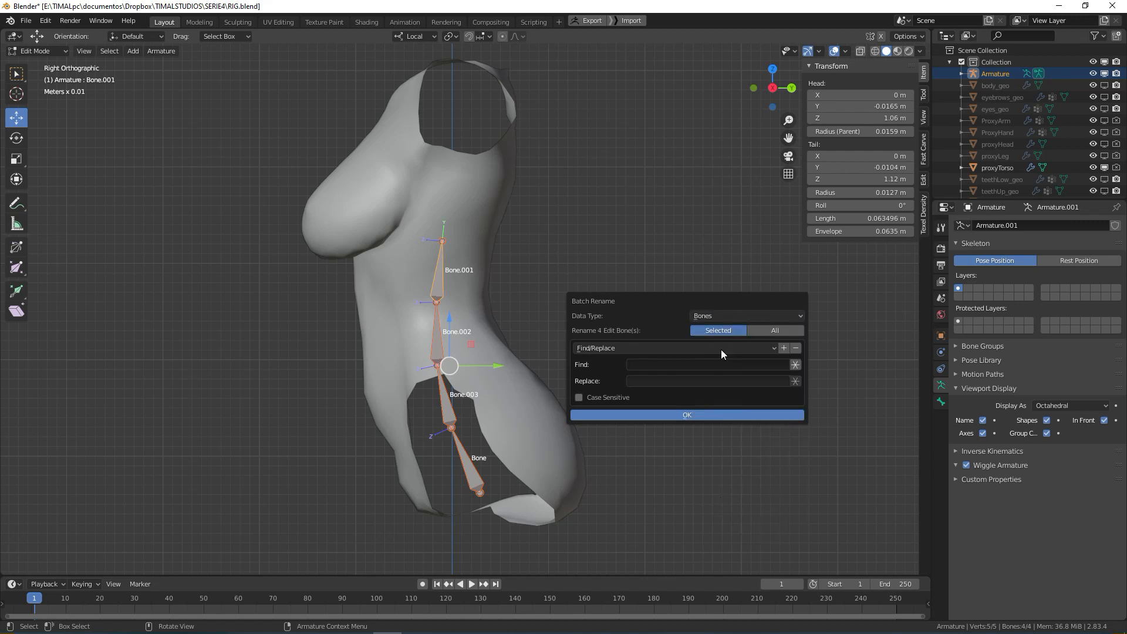
- Batch rename the selected bones to "spine" using the Set Name operation with the New method
click(631, 348)
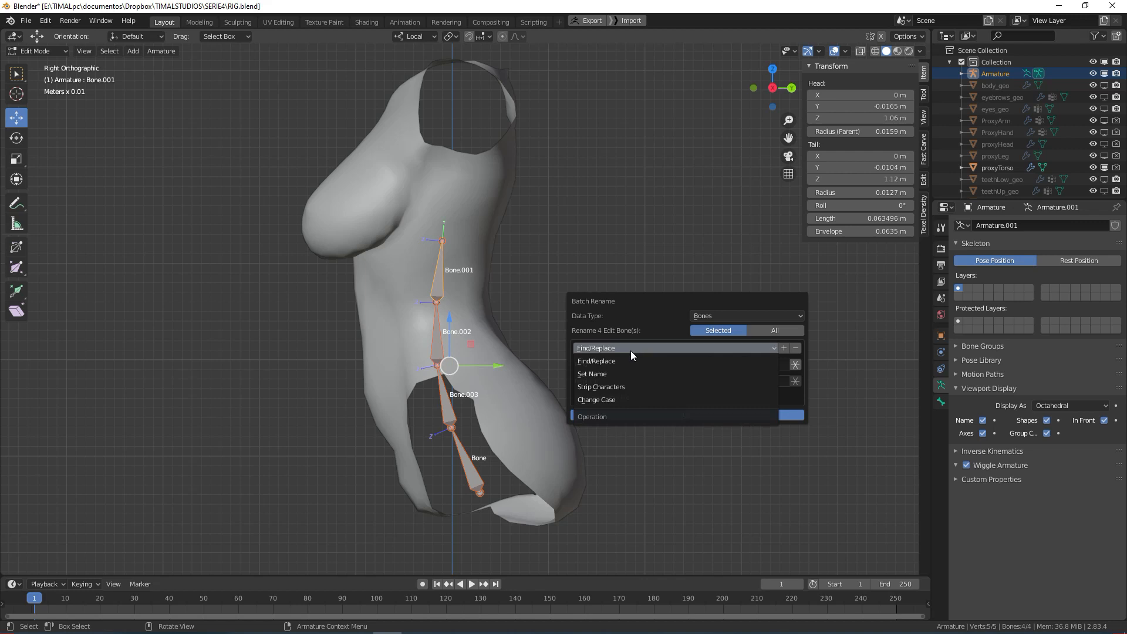
click(611, 374)
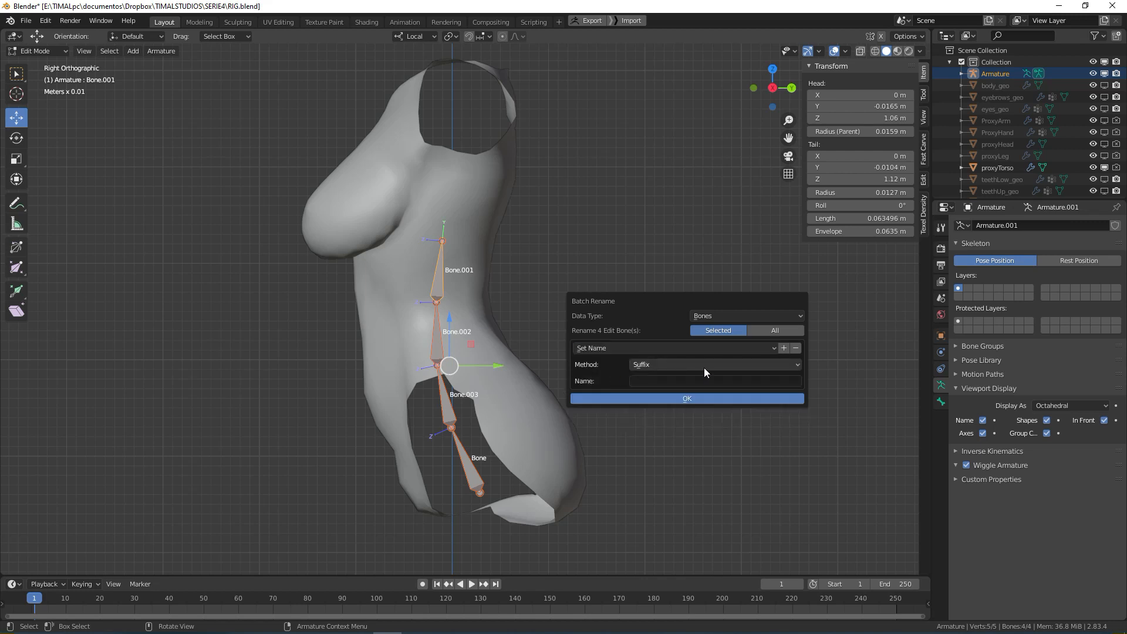
click(656, 365)
click(655, 377)
click(652, 380)
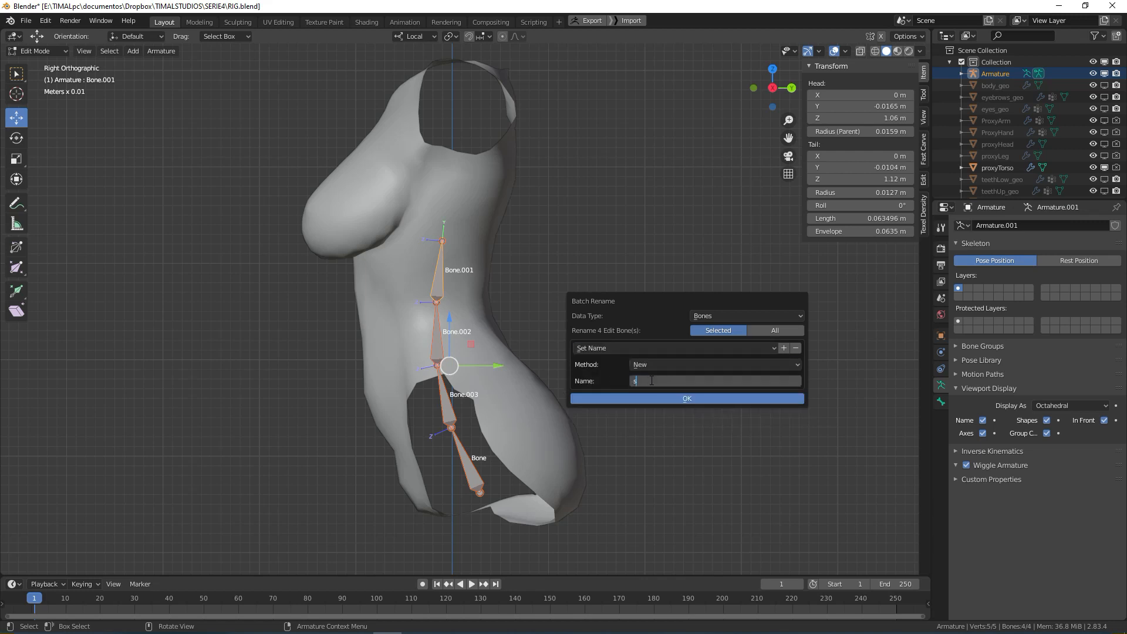
click(672, 398)
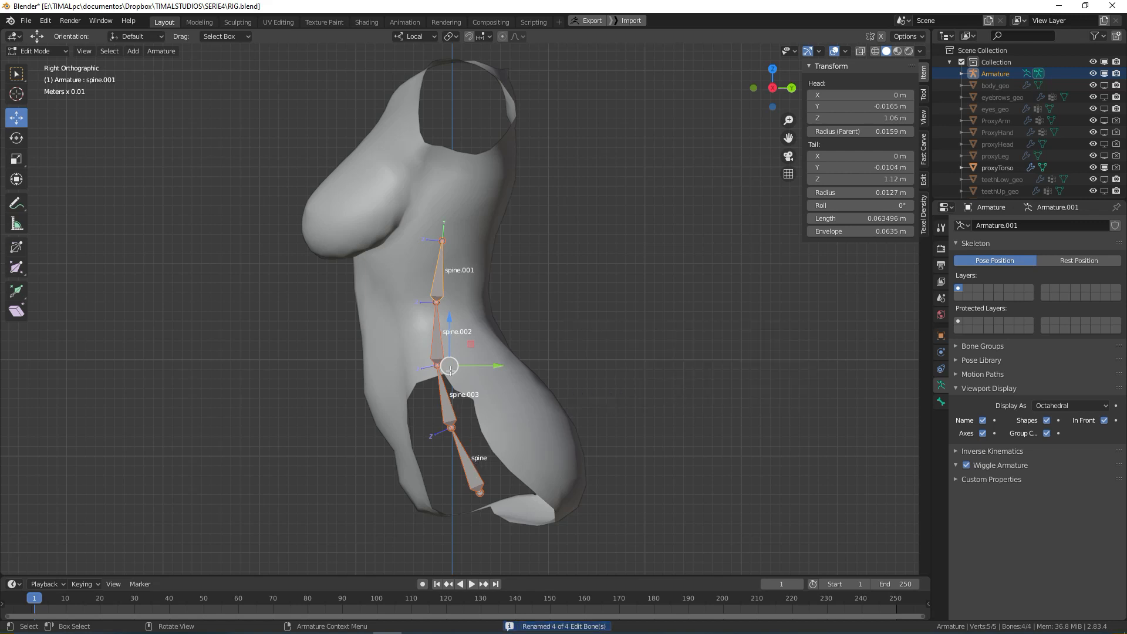
- Rename the bottom bone as spine1 and the second bone from the bottom as spine2
click(480, 471)
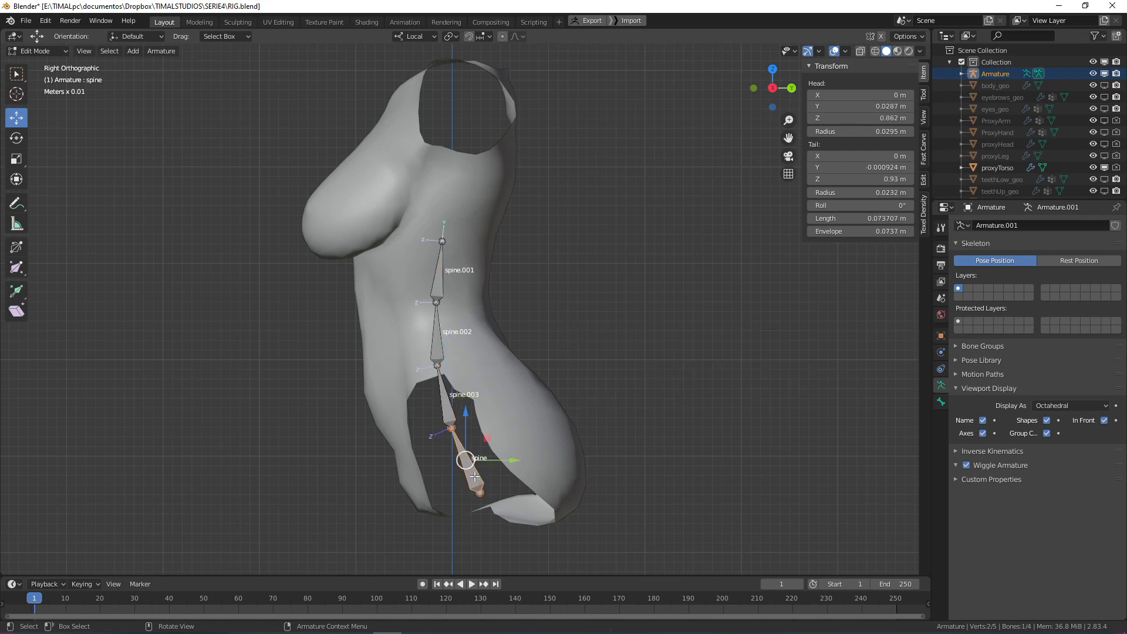
key(F2)
text(1)
key(Return)
click(461, 416)
key(F2)
text(spine2)
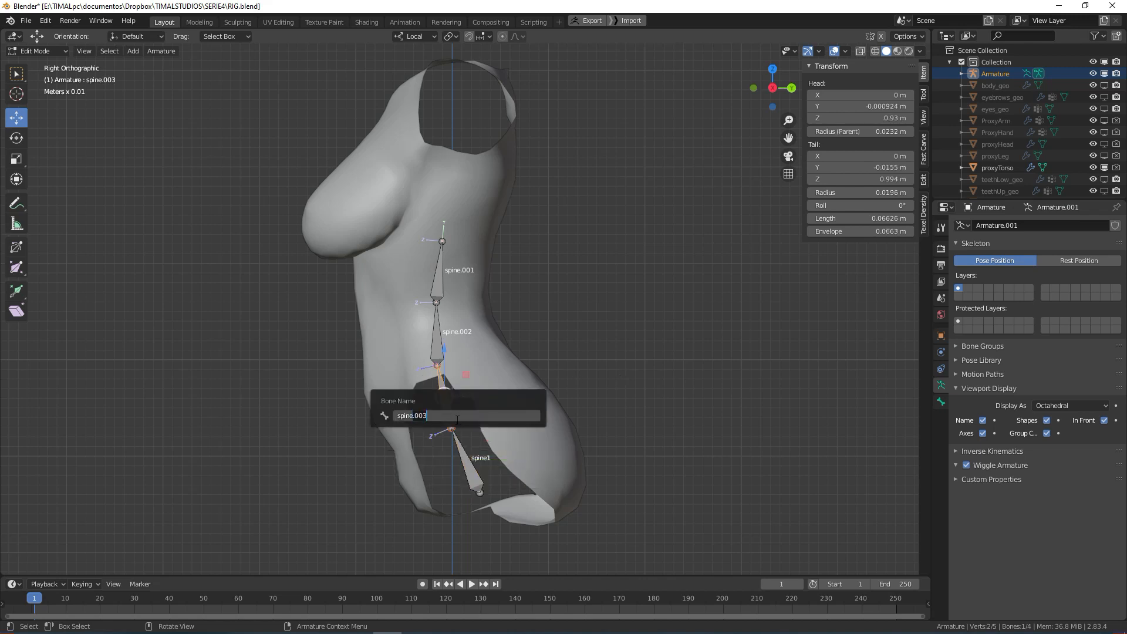
key(Return)
- Rename the third bone from the bottom as spine3 and the top bone as spine4, and clear the selection
click(444, 354)
key(F2)
drag(412, 355, 399, 356)
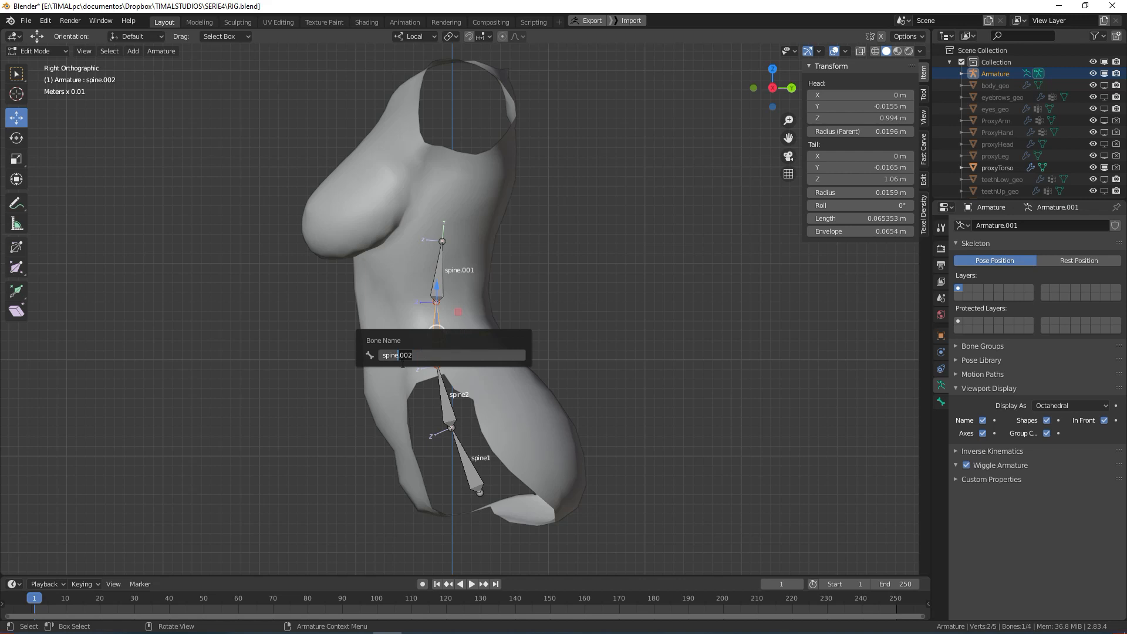
text(3)
key(Return)
click(440, 276)
key(F2)
drag(415, 297, 403, 298)
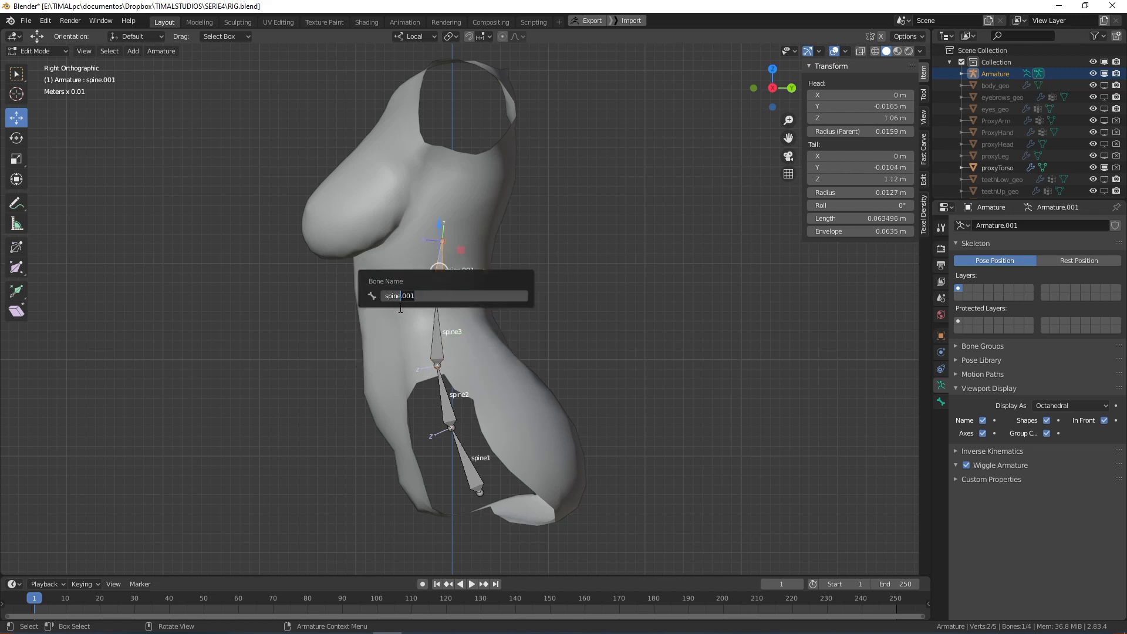
text(4)
key(Return)
key(alt+a)
shift+middle_drag(479, 463, 464, 464)
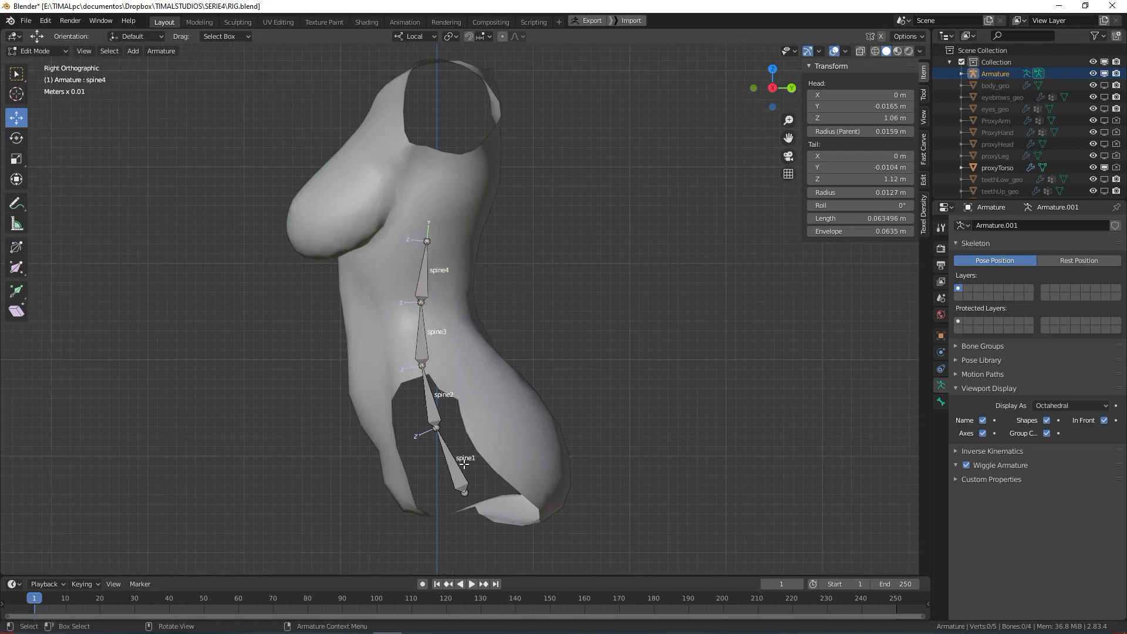
click(454, 462)
key(ctrl+KP_Add)
key(ctrl+KP_Add)
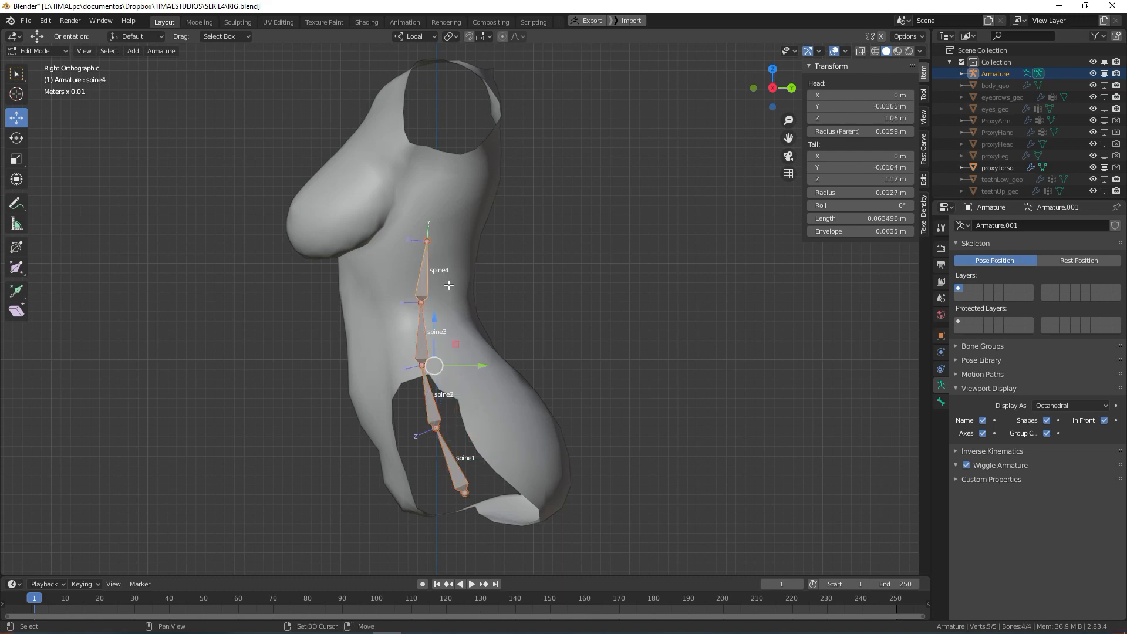
key(alt+a)
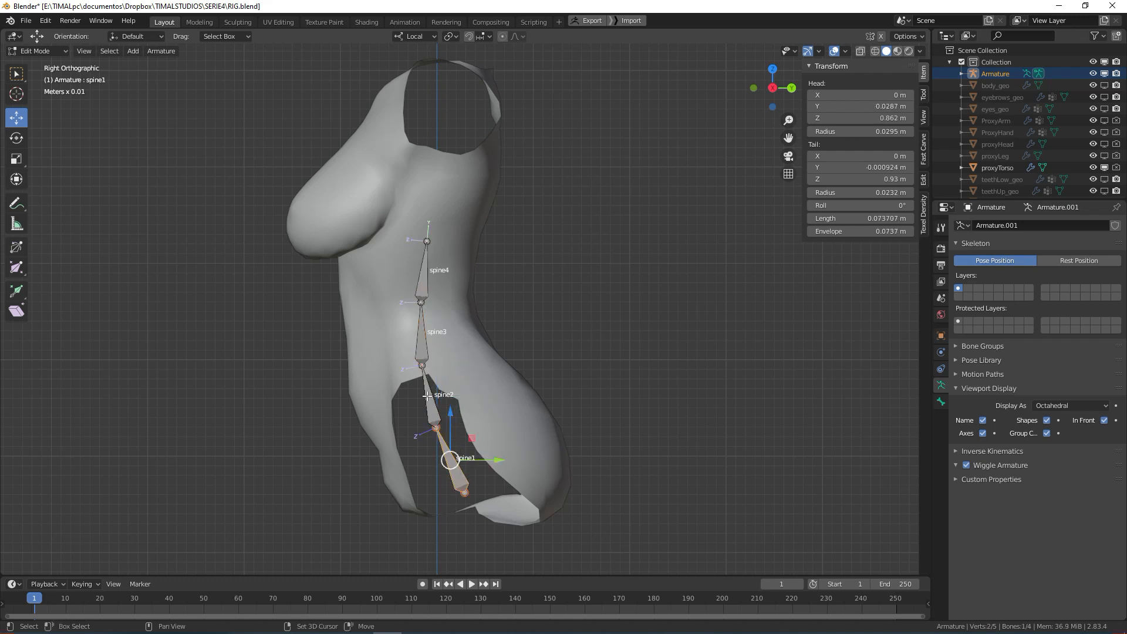
- Select all four spine bones from bottom to top and batch rename them with the Prefix method, adding "DEF_"
shift+click(433, 405)
shift+click(422, 332)
shift+click(423, 271)
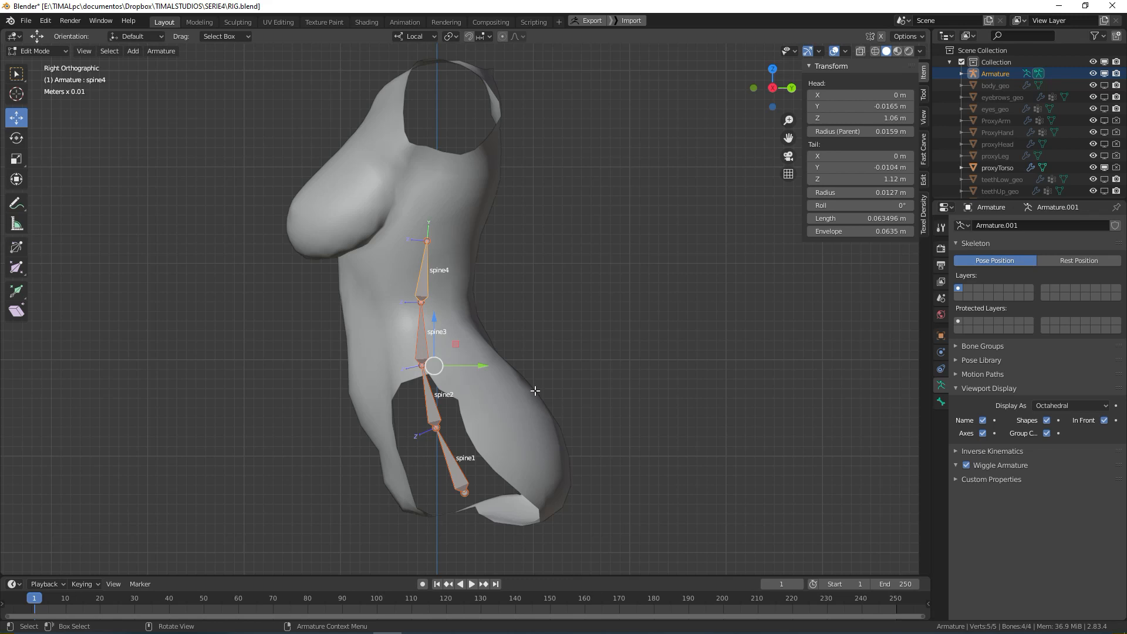
shift+middle_drag(535, 390, 496, 395)
key(ctrl+F2)
click(498, 493)
click(498, 492)
click(497, 491)
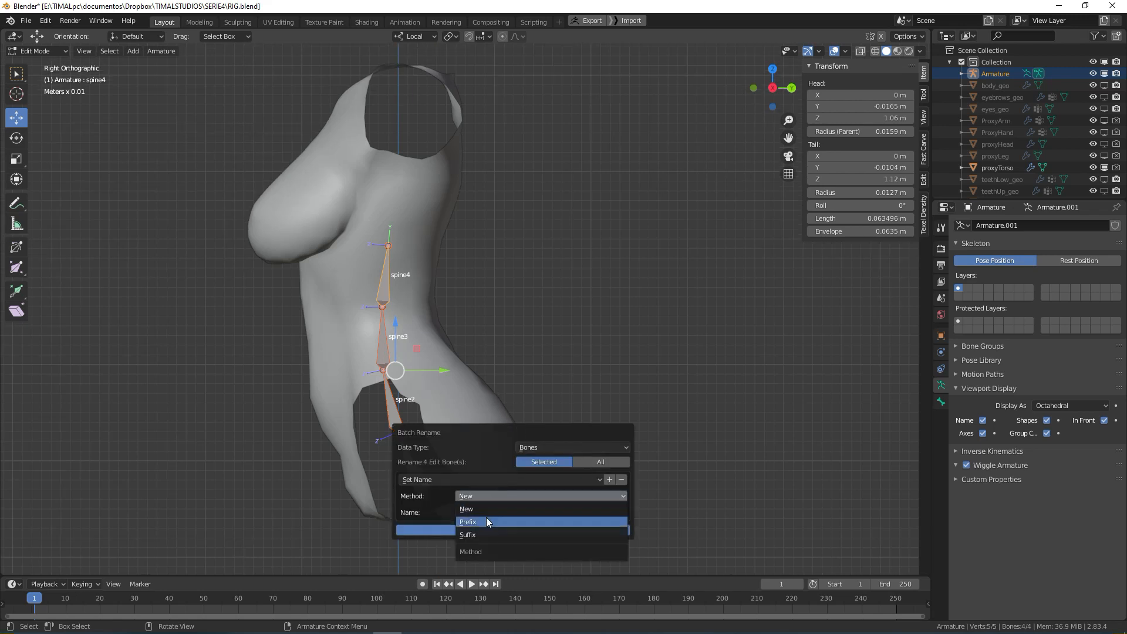
click(486, 522)
click(482, 512)
text(D)
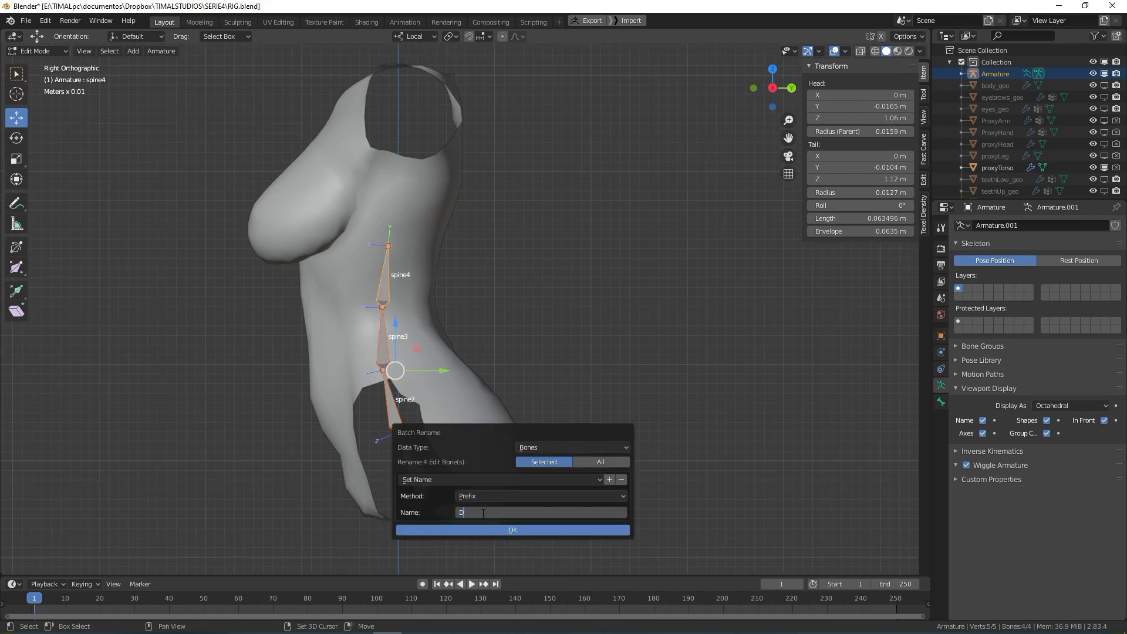
text(EF_)
click(520, 529)
click(534, 398)
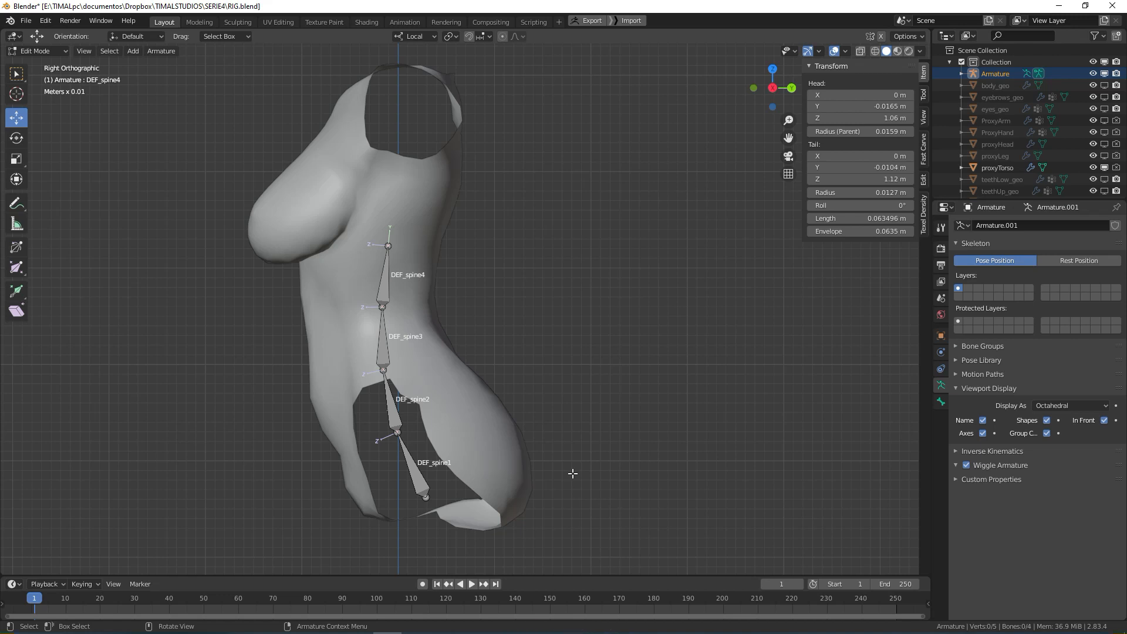
click(417, 469)
shift+click(390, 403)
shift+click(384, 343)
shift+click(388, 282)
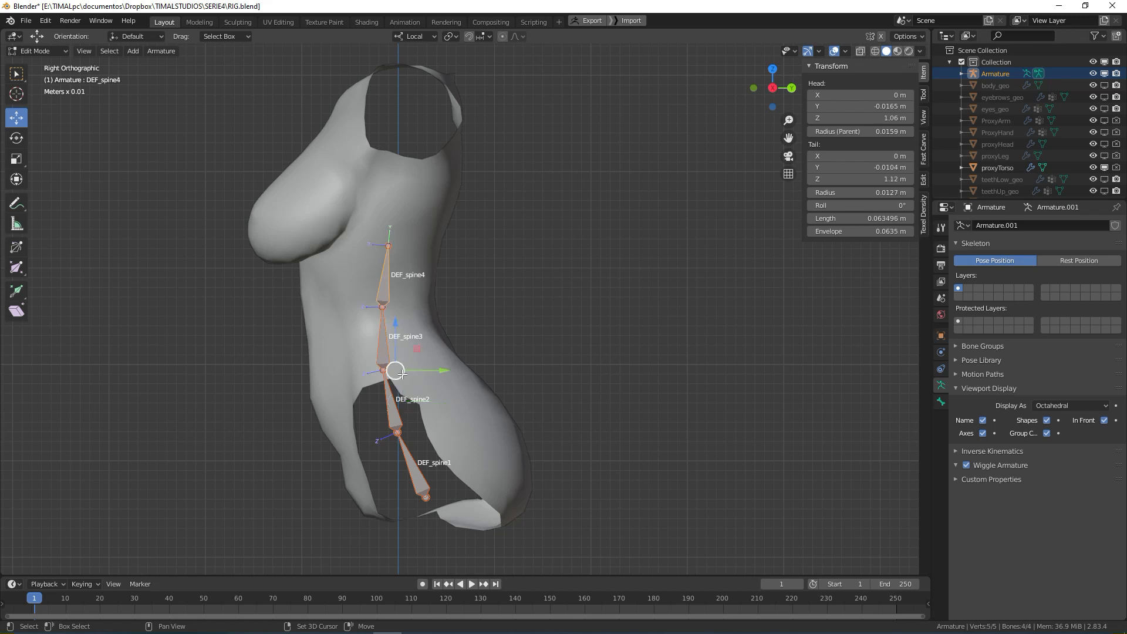
click(514, 344)
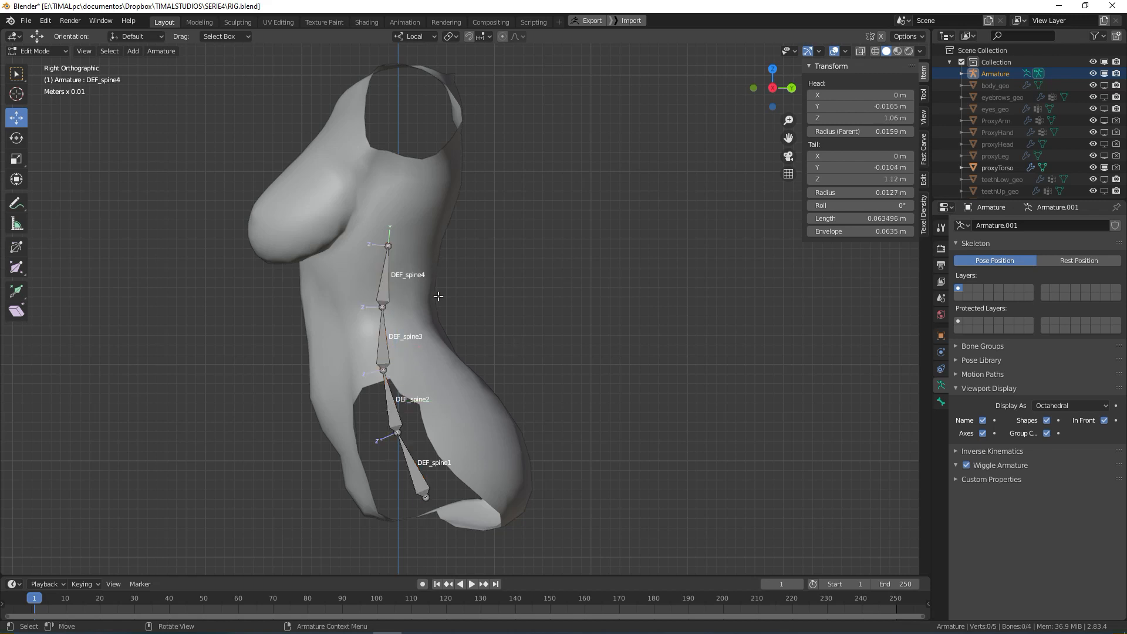
- Try switching off Deform in the bone properties of DEF_spine1, then undo the change
click(406, 348)
click(414, 464)
click(941, 402)
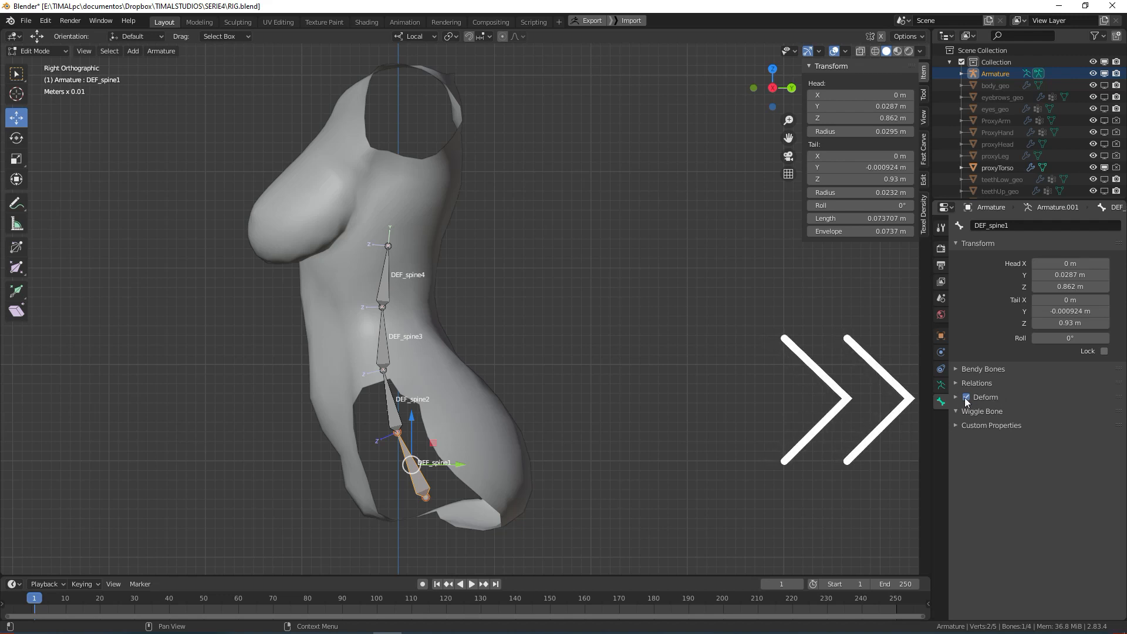
click(966, 398)
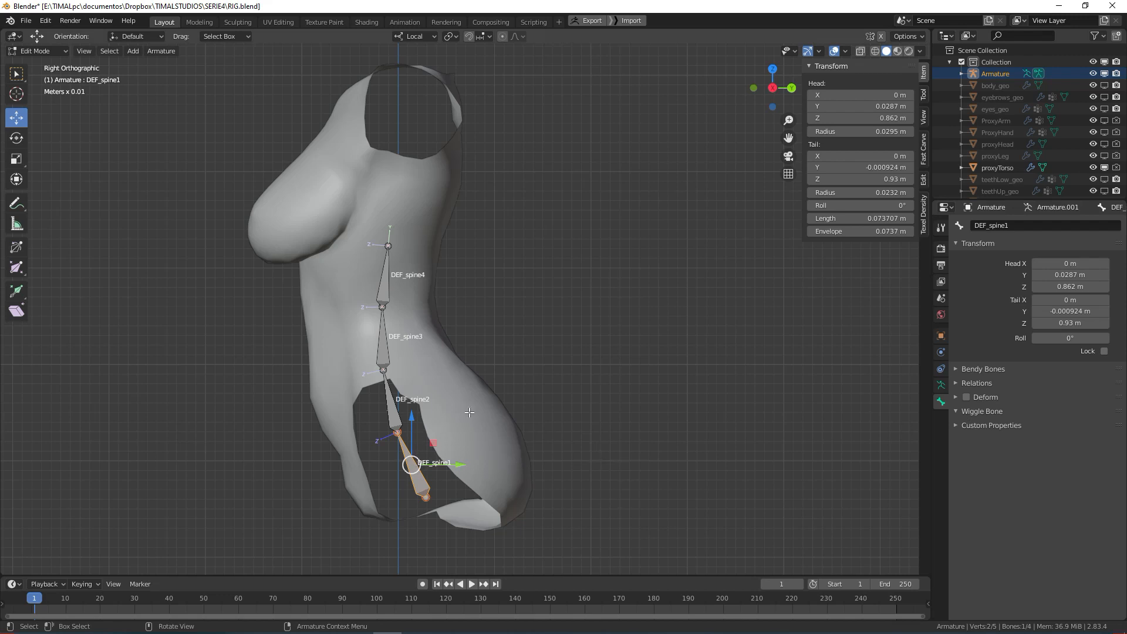
key(ctrl+z)
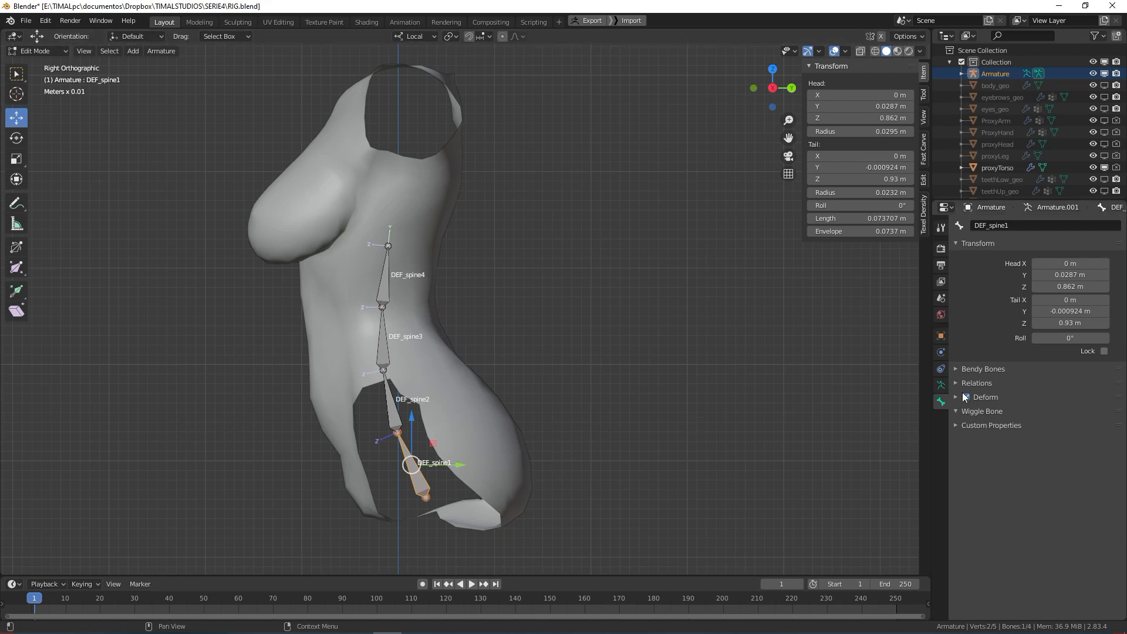
- In Object Mode, select the torso proxy and the armature and parent the torso to the armature with automatic weights
key(Tab)
click(434, 287)
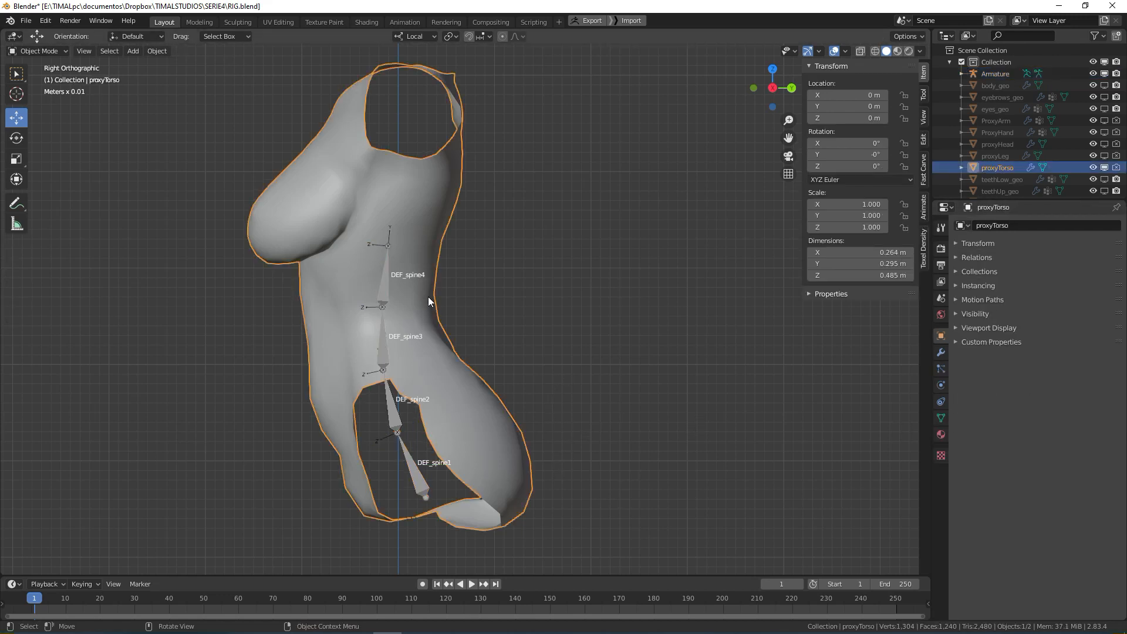
middle_drag(509, 339, 452, 338)
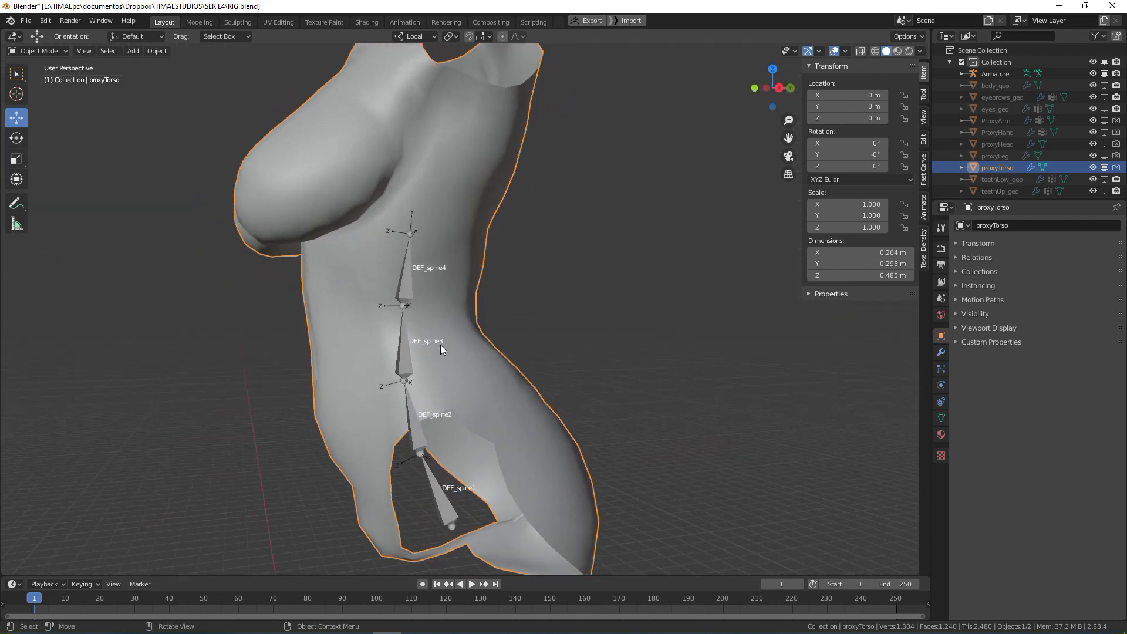
shift+click(466, 281)
shift+click(481, 365)
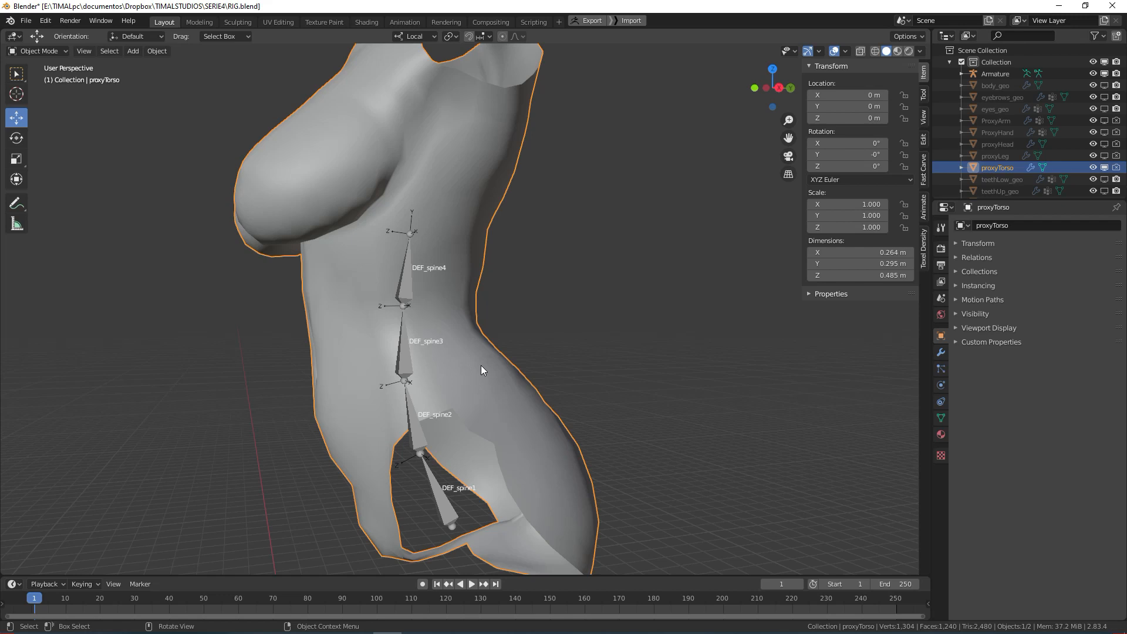
shift+click(417, 394)
middle_drag(429, 446, 368, 337)
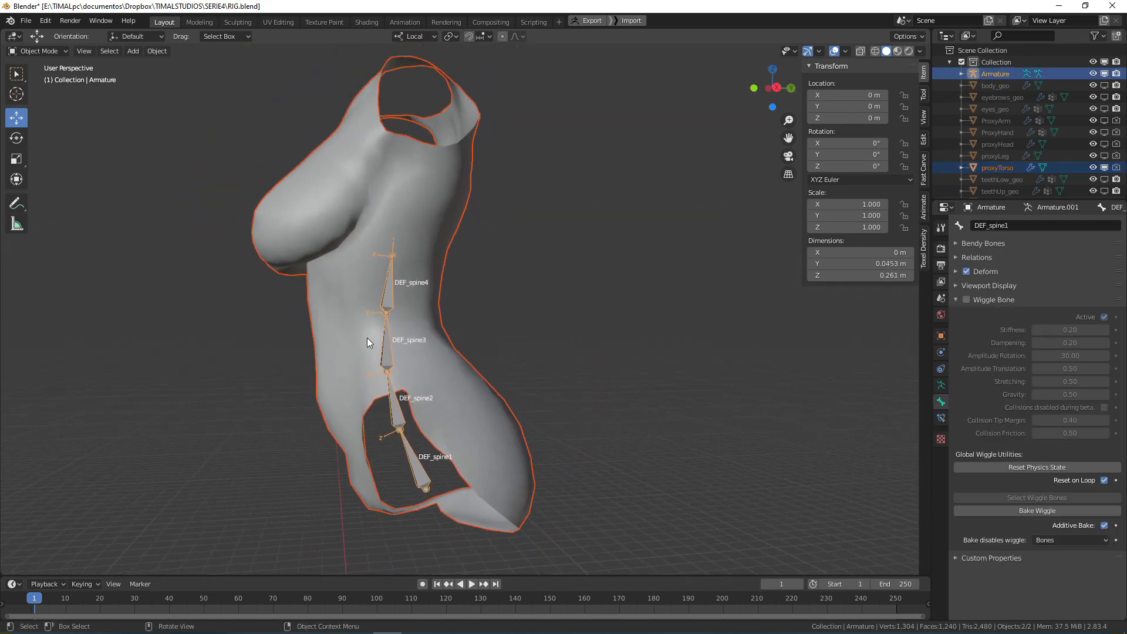
click(153, 51)
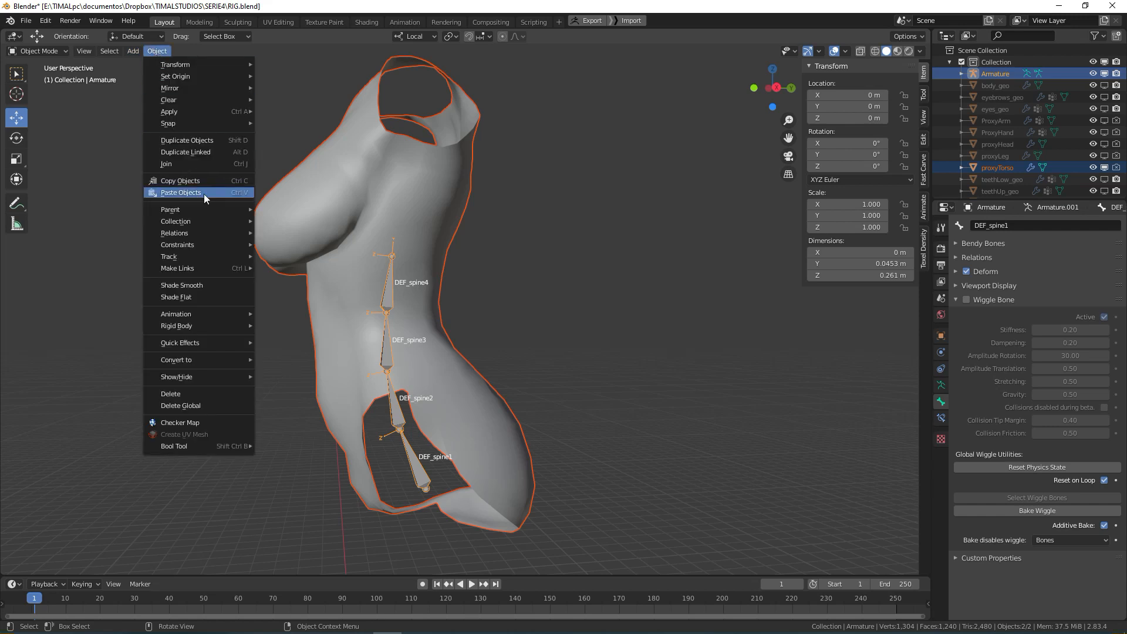
mouse_move(230, 211)
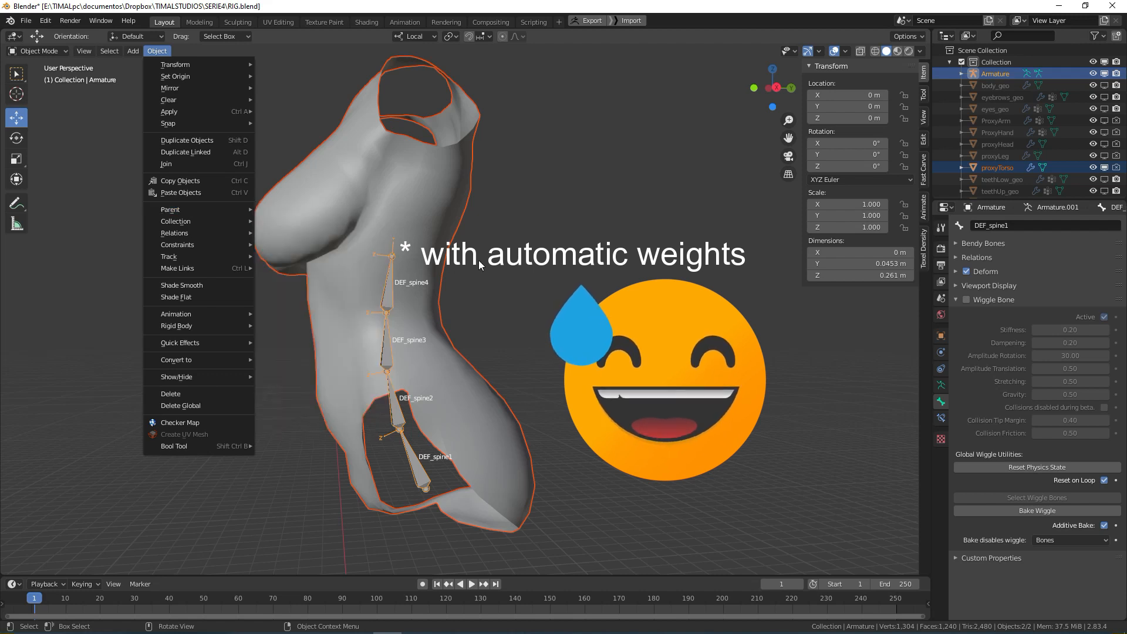
click(478, 336)
shift+click(405, 431)
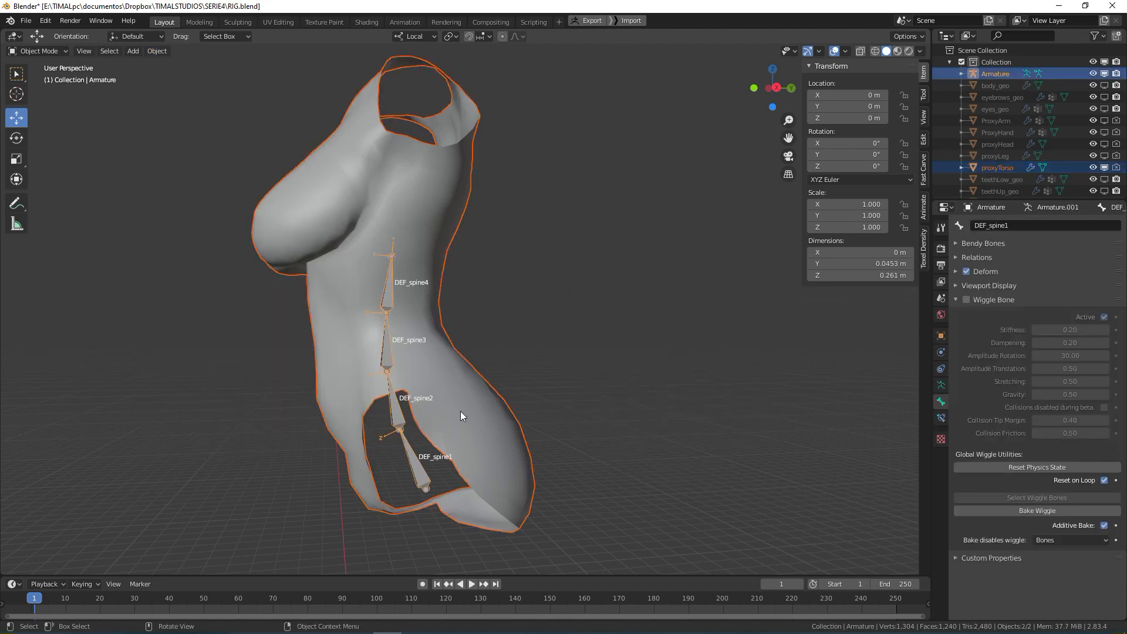
key(ctrl+p)
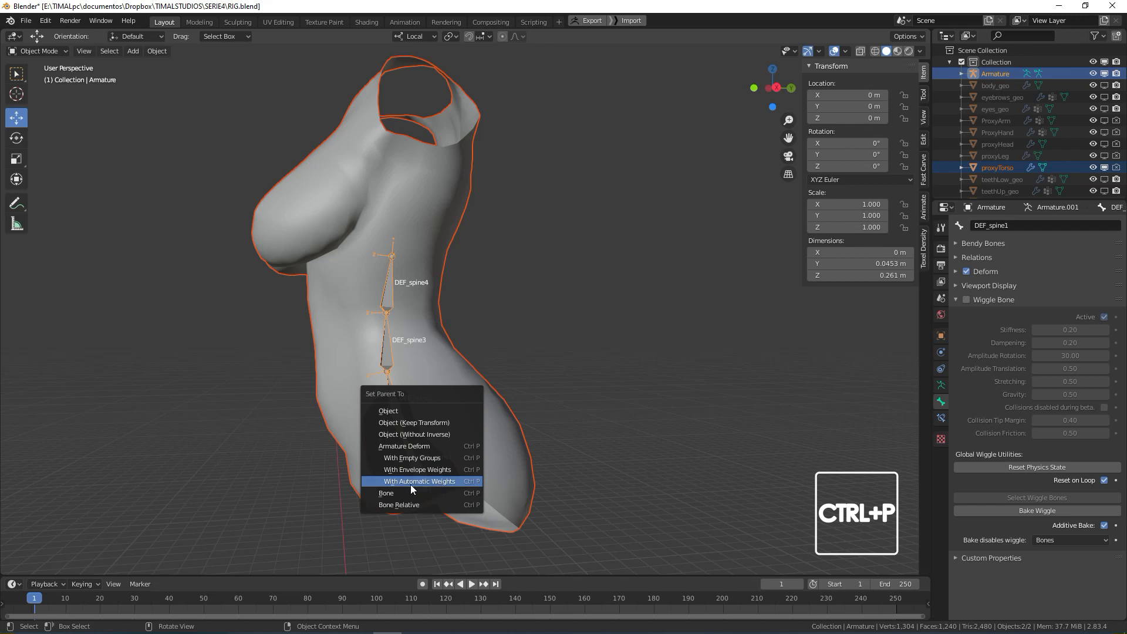
click(448, 483)
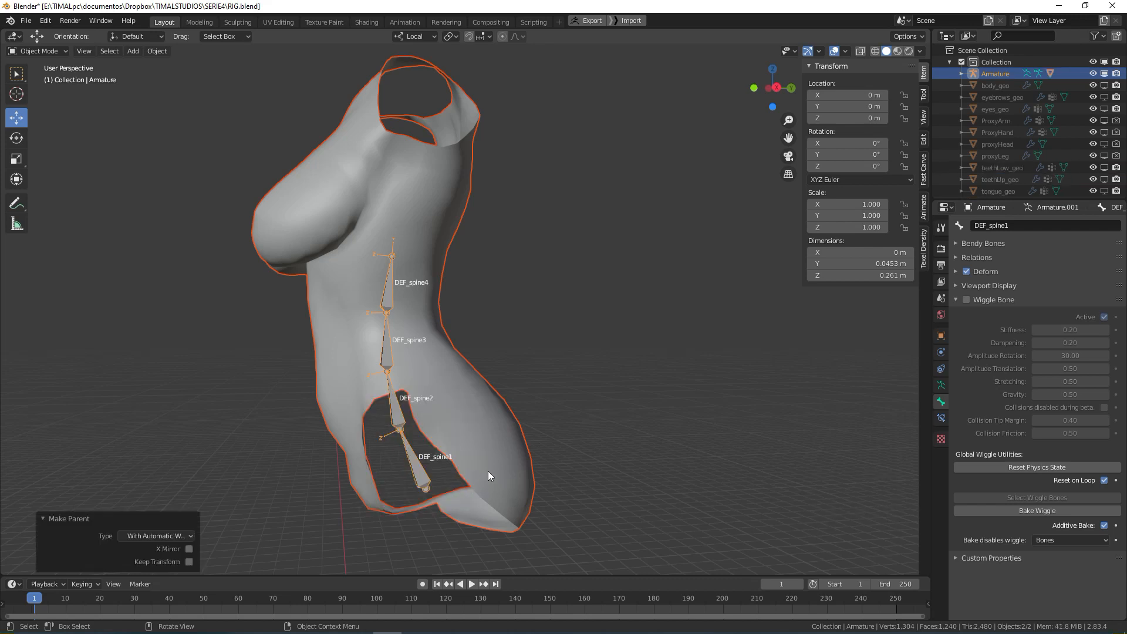
- Test the parenting by moving only the armature in Object Mode, undo the move and clear the selection
click(521, 454)
mouse_move(521, 454)
middle_down()
mouse_move(555, 386)
mouse_move(438, 458)
mouse_move(515, 445)
middle_up()
scroll(515, 441, down, 6)
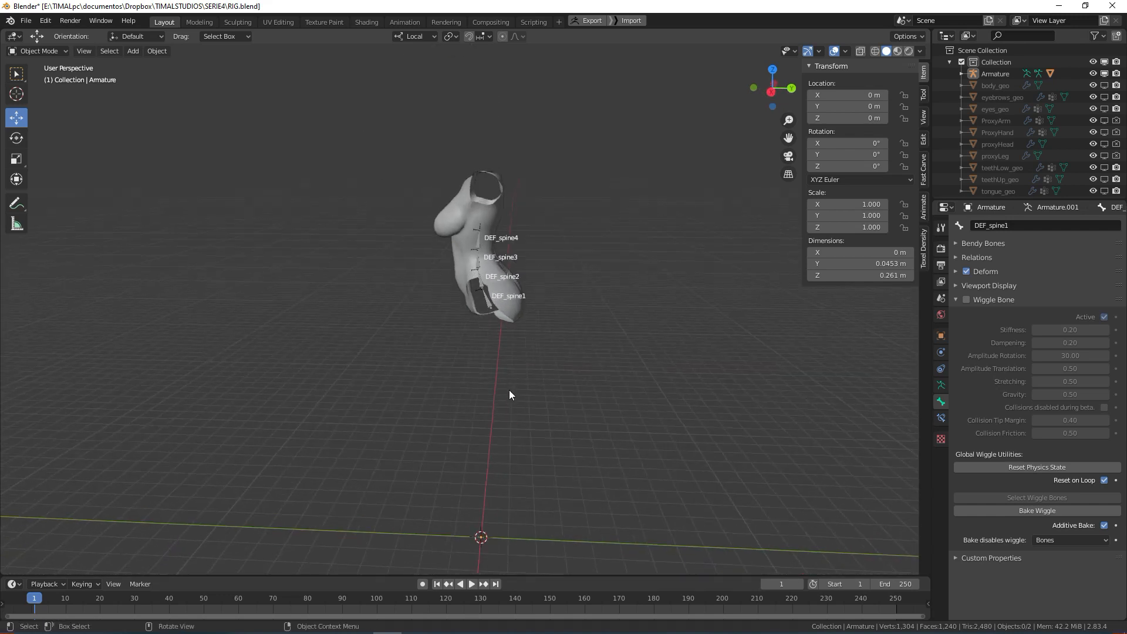
shift+middle_drag(461, 357, 477, 317)
click(474, 311)
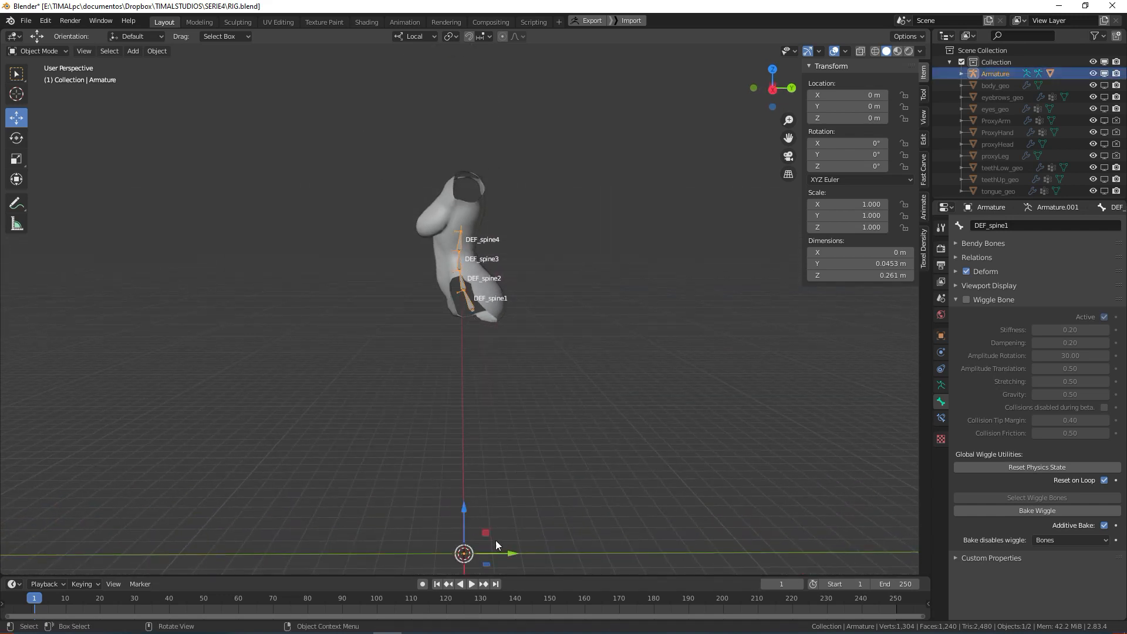
drag(487, 534, 493, 459)
key(ctrl+z)
click(551, 459)
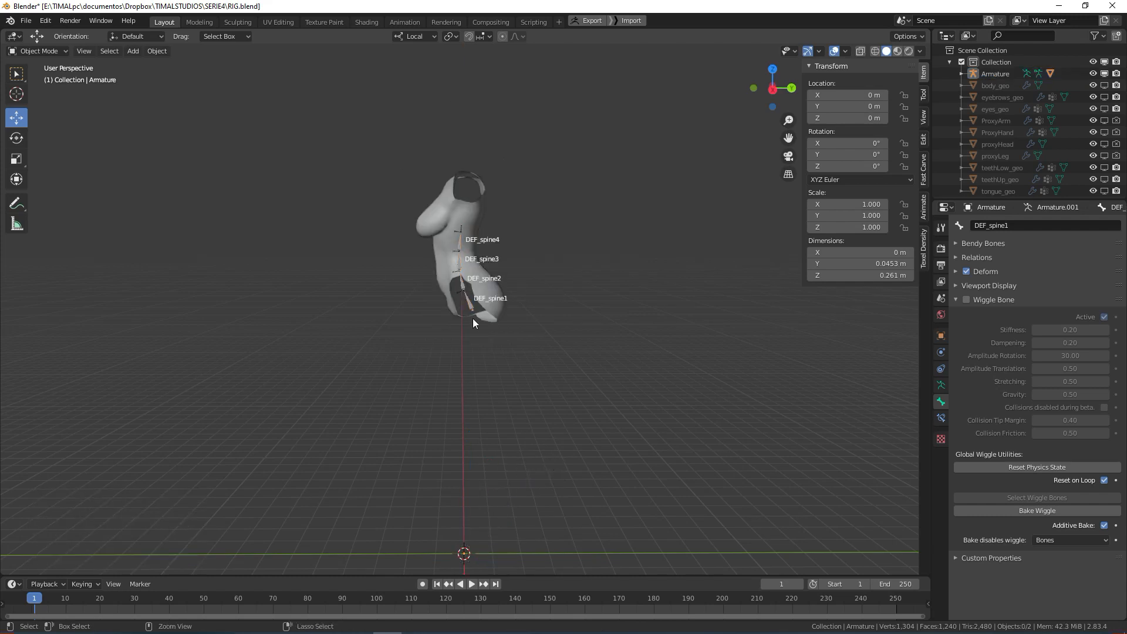
- Put the armature into Pose Mode, select DEF_spine1 and activate the Rotate tool
scroll(473, 317, up, 5)
click(474, 446)
key(ctrl+Tab)
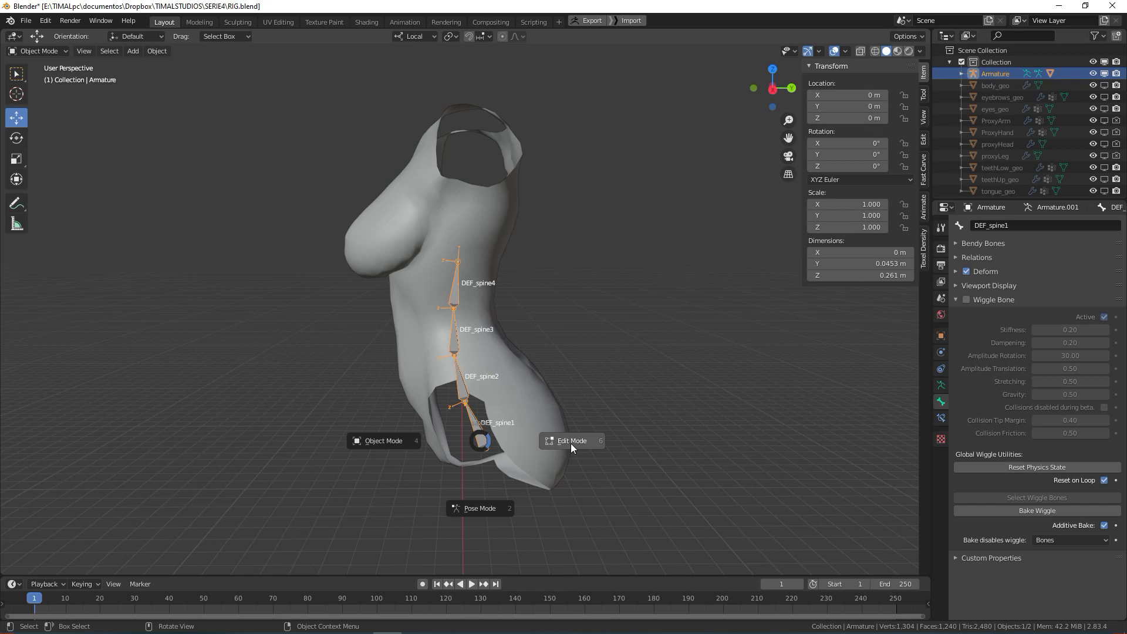
key(Escape)
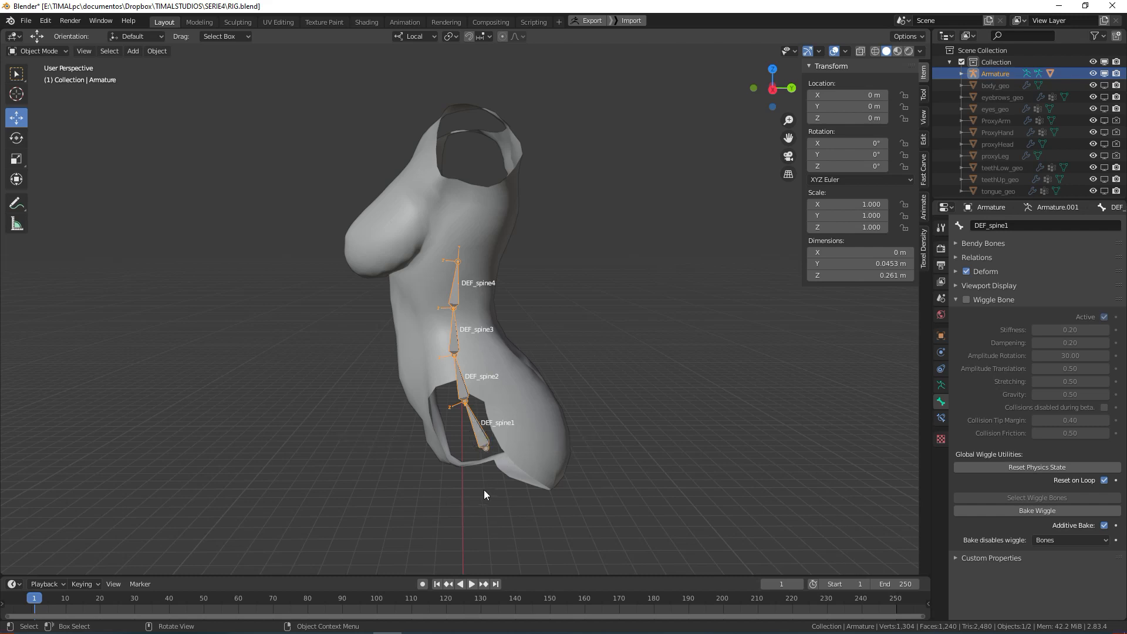
middle_drag(484, 493, 489, 458)
key(ctrl+Tab)
click(550, 432)
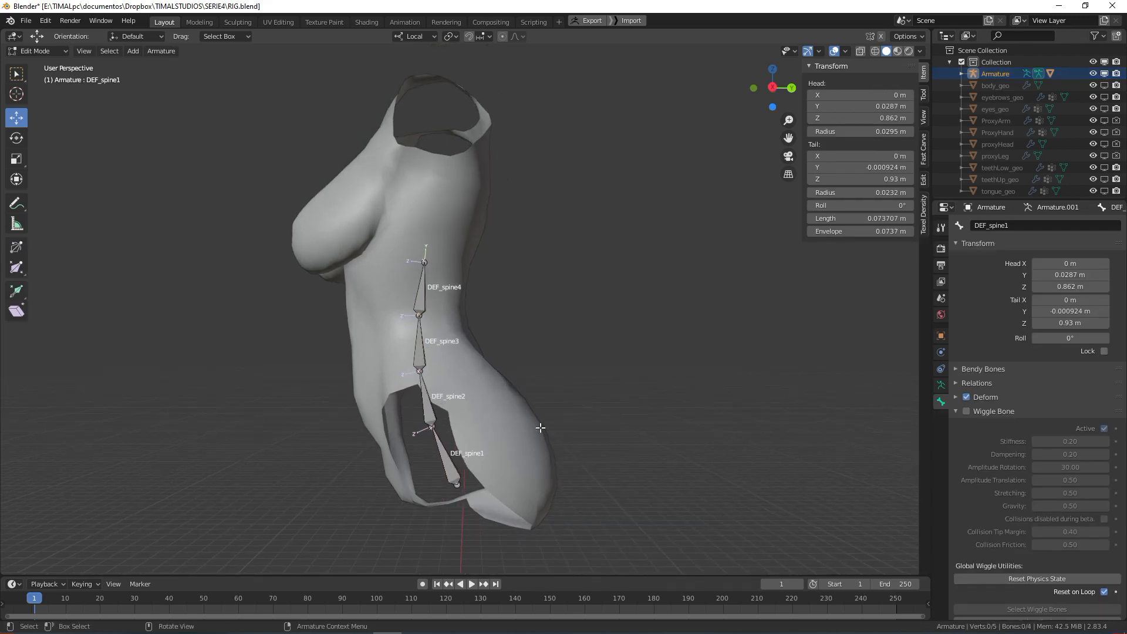
key(ctrl+Tab)
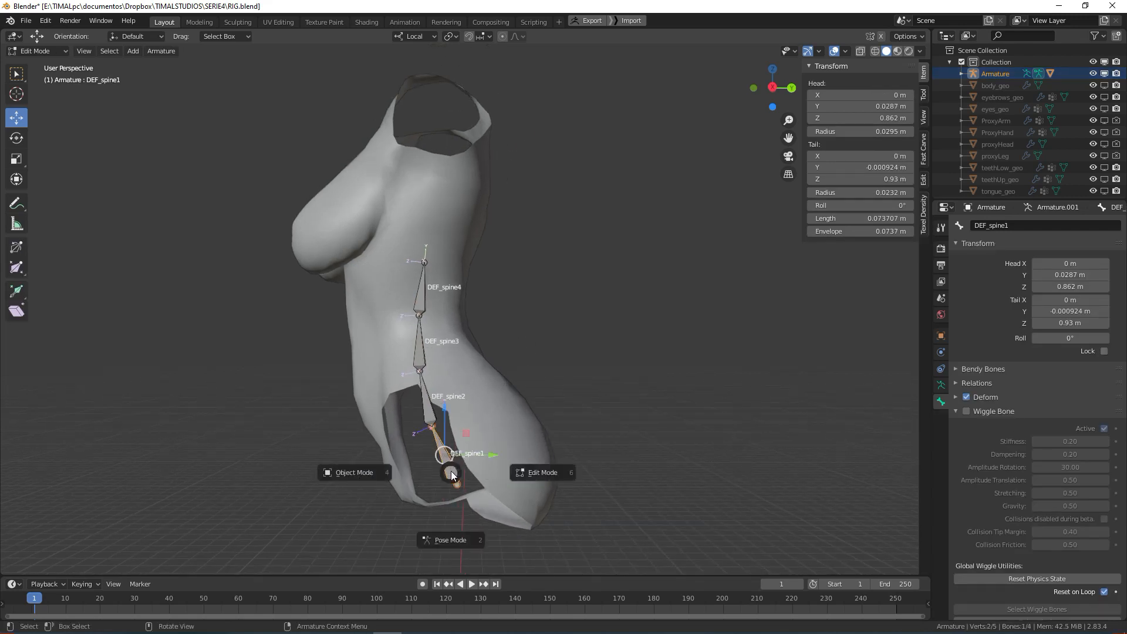
click(452, 537)
click(544, 444)
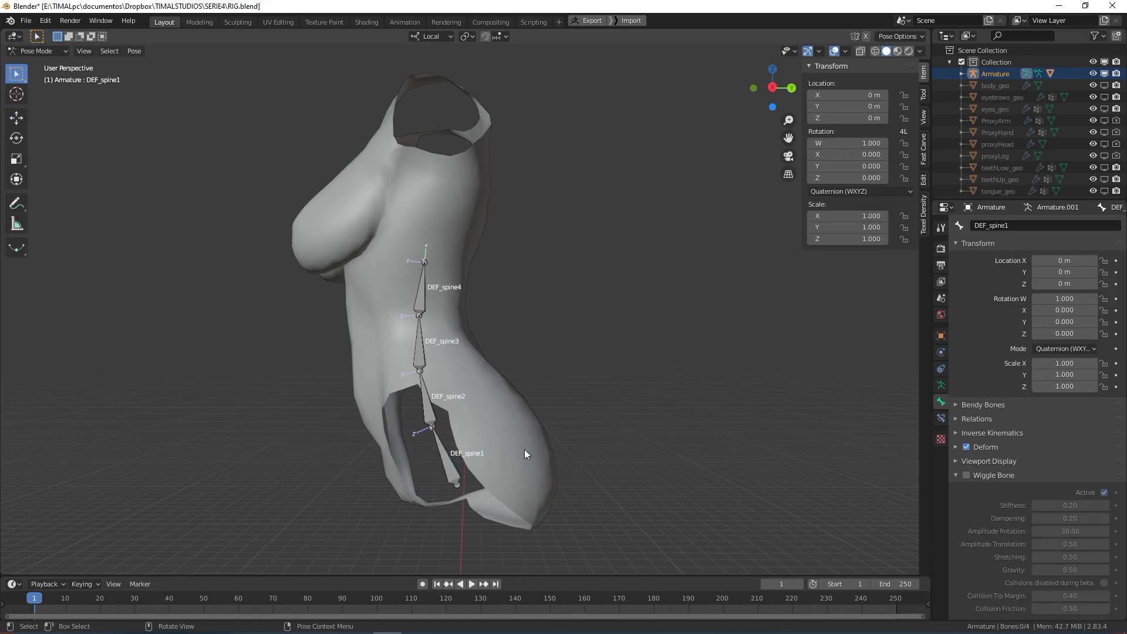
click(447, 463)
click(16, 138)
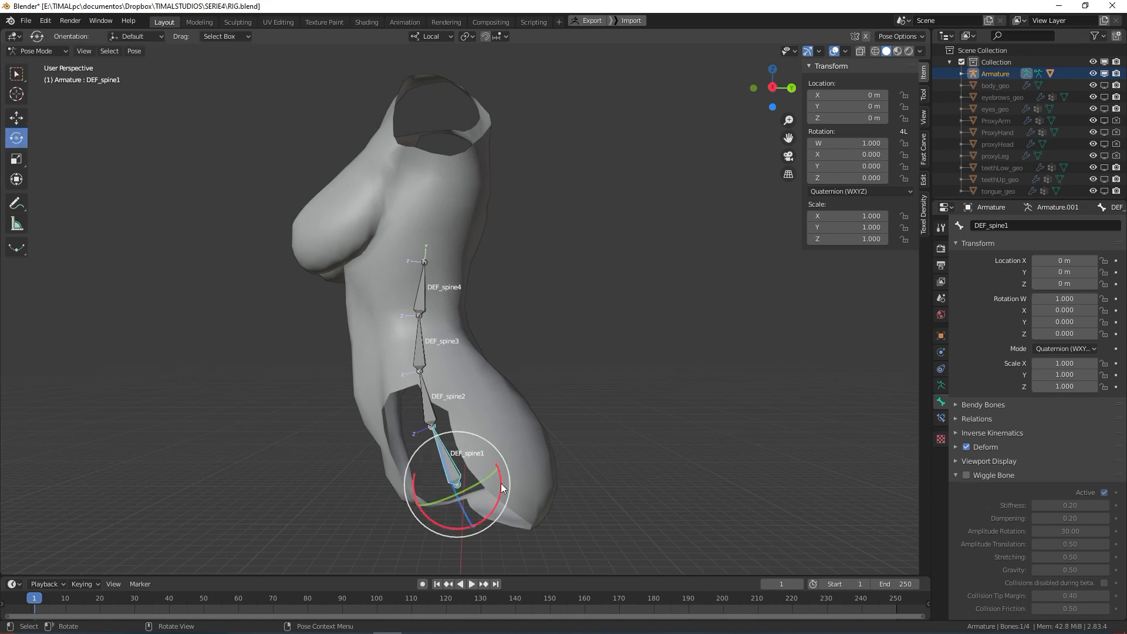
- Test the torso deformation by rotating DEF_spine1, DEF_spine2 and DEF_spine3 one after another, cancelling each rotation
drag(501, 484, 495, 527)
right_click(494, 527)
click(431, 403)
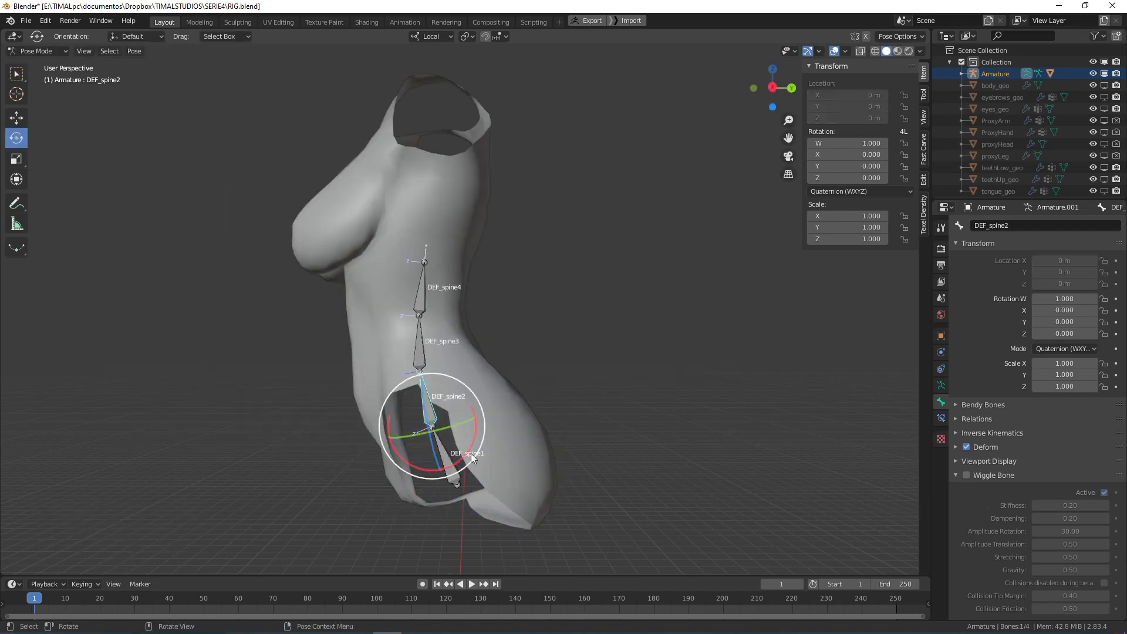
drag(471, 453, 463, 379)
right_click(472, 402)
click(435, 351)
right_click(463, 379)
- Try rotating DEF_spine4 and twisting DEF_spine3 around its local Y axis, cancelling both rotations
middle_drag(463, 379, 456, 310)
click(441, 311)
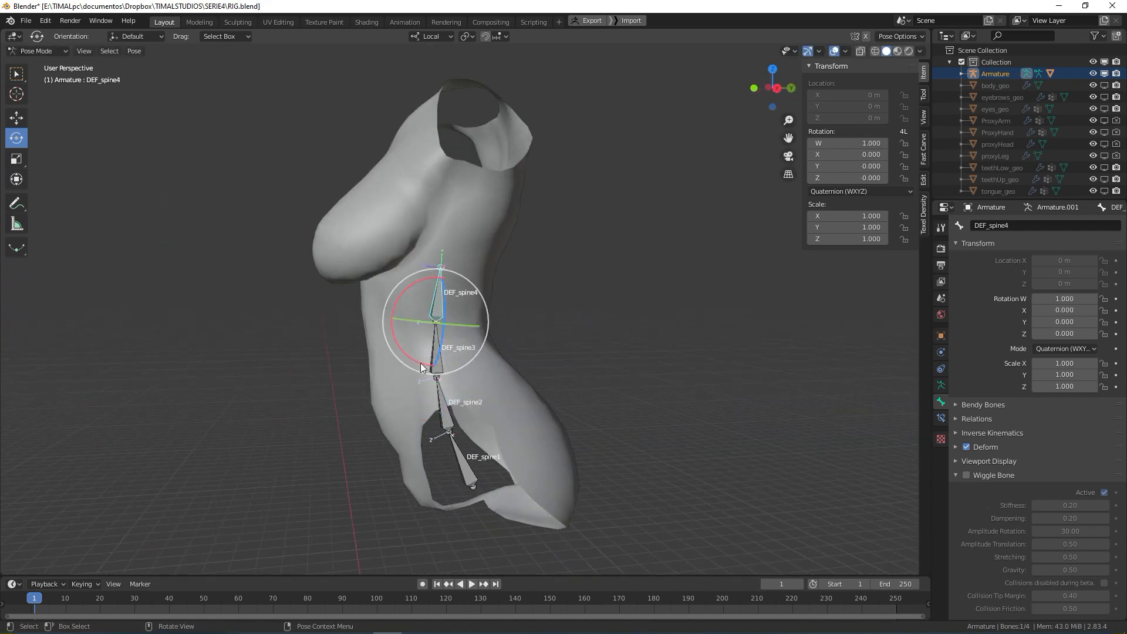
drag(421, 362, 393, 382)
right_click(392, 382)
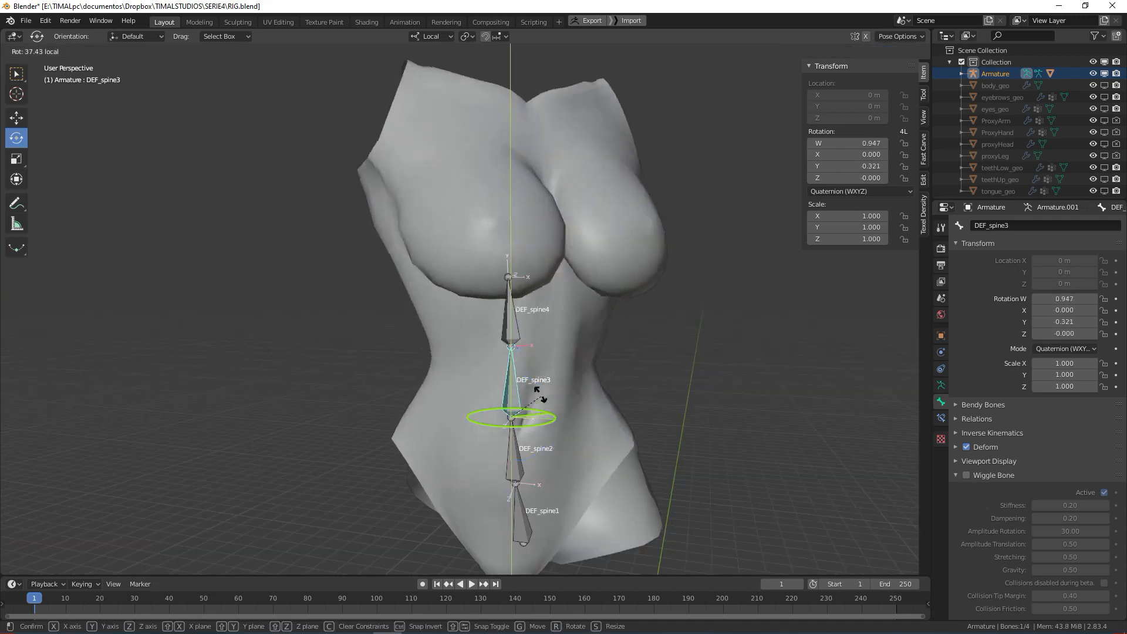
mouse_move(528, 384)
mouse_down()
mouse_move(554, 405)
mouse_move(537, 381)
mouse_up()
right_click(537, 382)
middle_drag(538, 381, 466, 323)
- Select all four spine bones from top to bottom and try rotating them together, then cancel the rotation
click(467, 323)
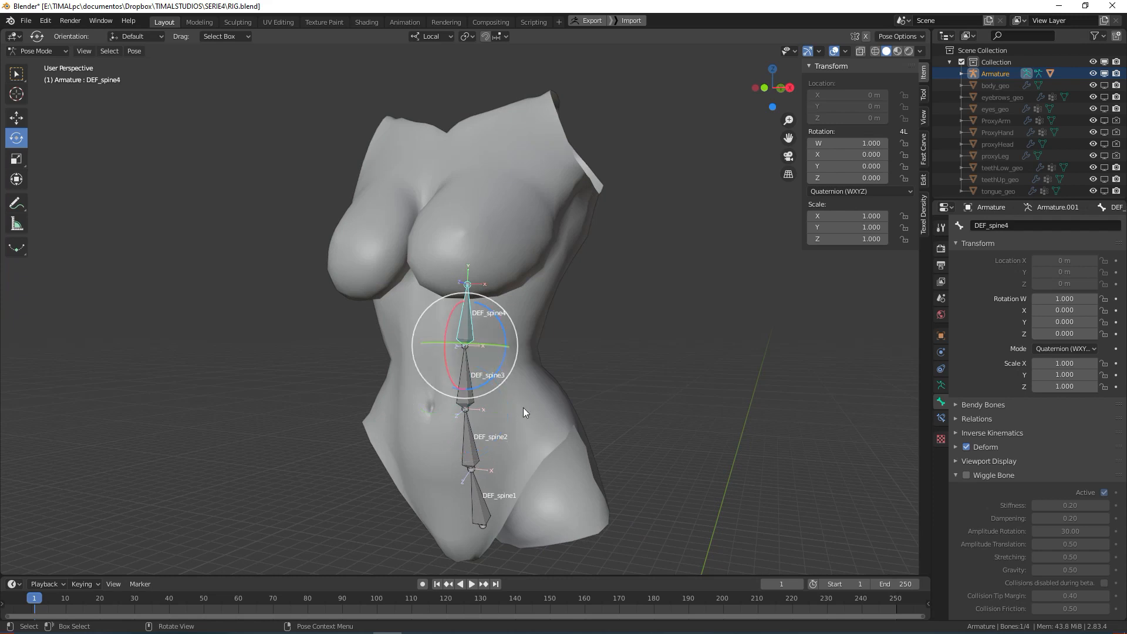
middle_drag(512, 436, 373, 382)
shift+click(373, 382)
shift+click(378, 439)
shift+click(406, 517)
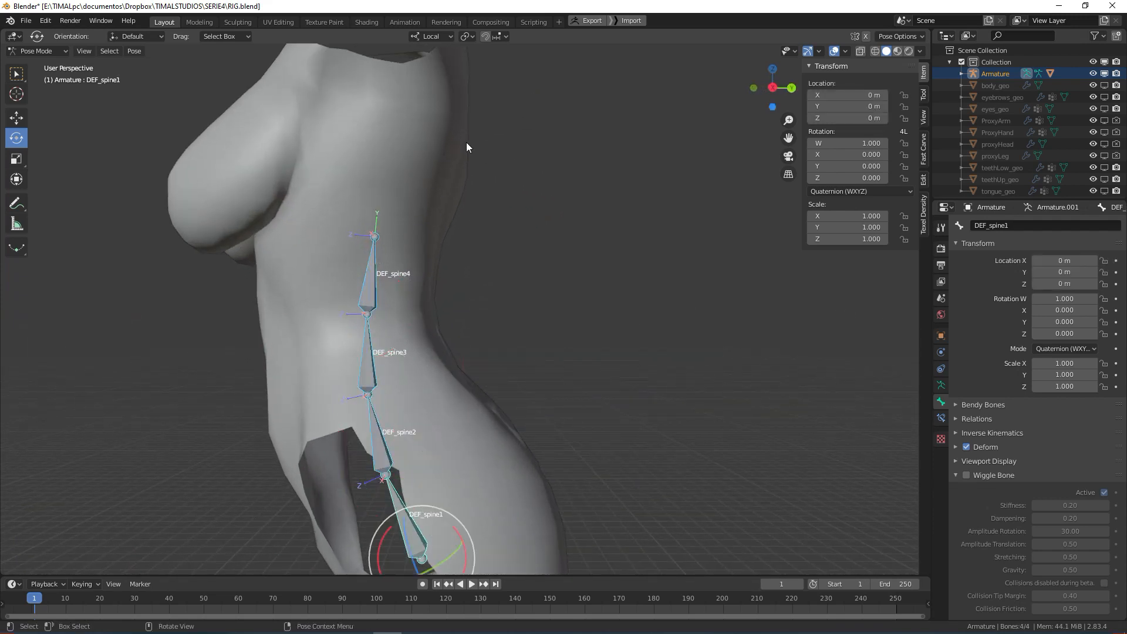
middle_drag(417, 437, 476, 496)
drag(472, 505, 471, 528)
right_click(471, 528)
middle_drag(472, 528, 491, 427)
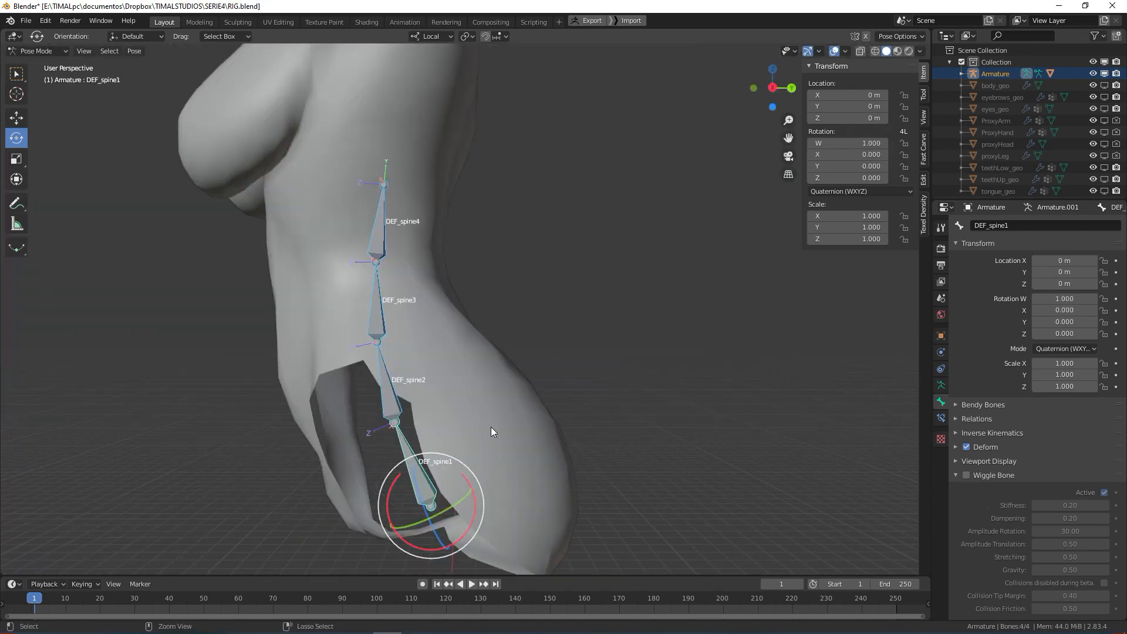
- Set the transform pivot point to Individual Origins, keeping all four spine bones selected
click(469, 36)
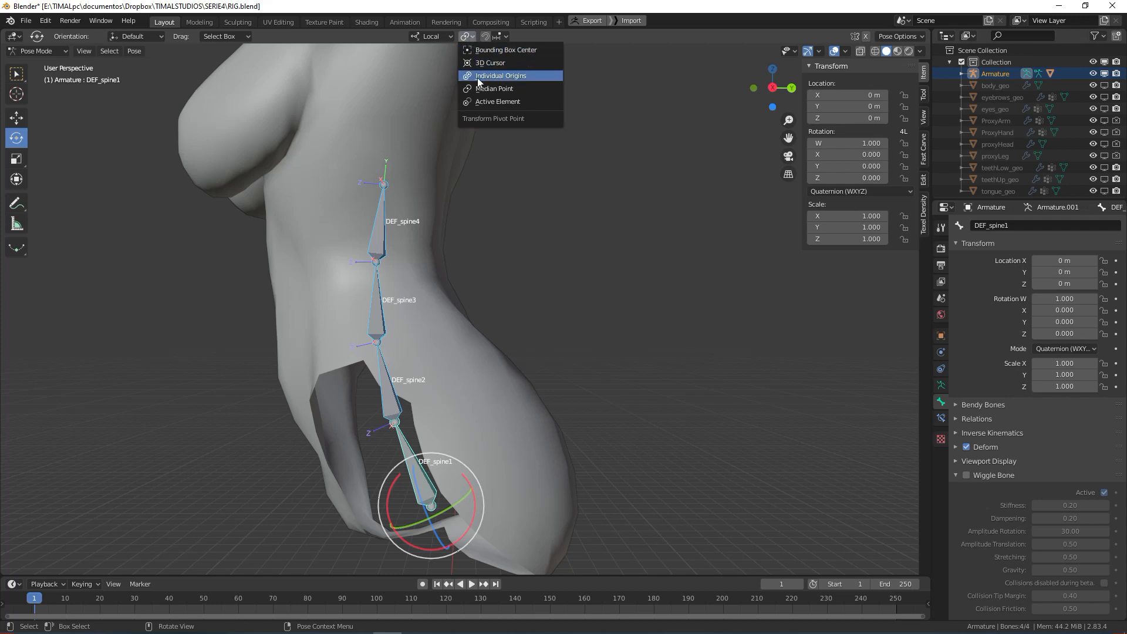
click(507, 76)
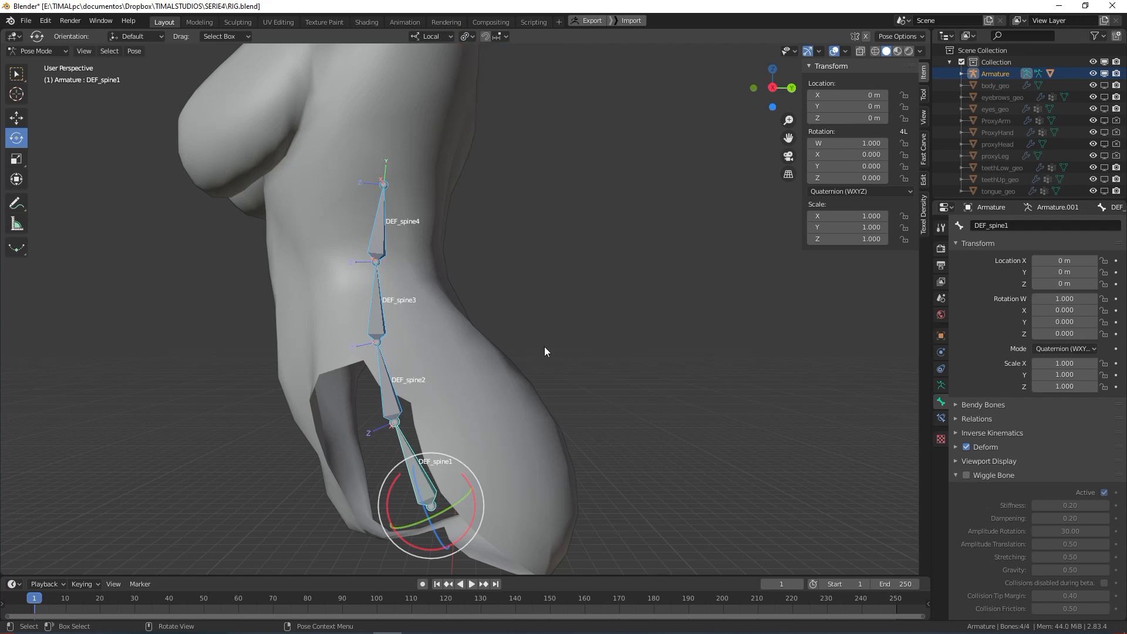
key(ctrl+z)
key(ctrl+z)
key(ctrl+shift+z)
key(ctrl+shift+z)
key(ctrl+shift+z)
- Try bending the whole spine chain around individual origins and undo the rotation
drag(414, 470, 471, 508)
middle_drag(471, 508, 506, 356)
key(ctrl+z)
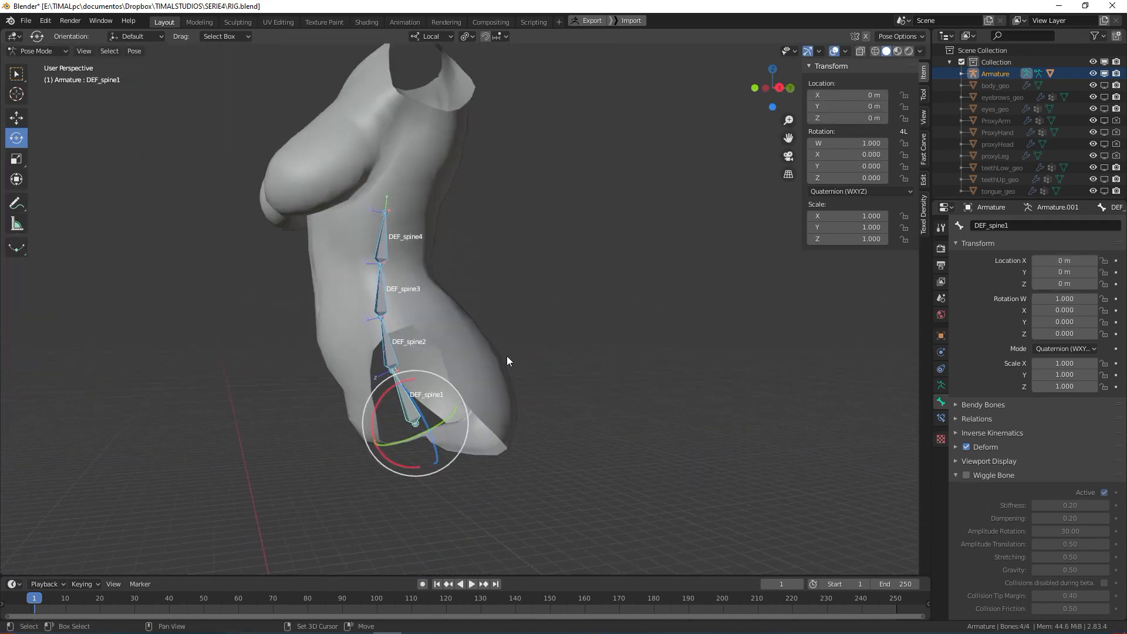
- Try twisting DEF_spine2, DEF_spine3 and DEF_spine4 about 46.2° around their local Y axes, then clear the rotation
click(388, 343)
drag(411, 337, 650, 388)
key(x)
key(y)
key(y)
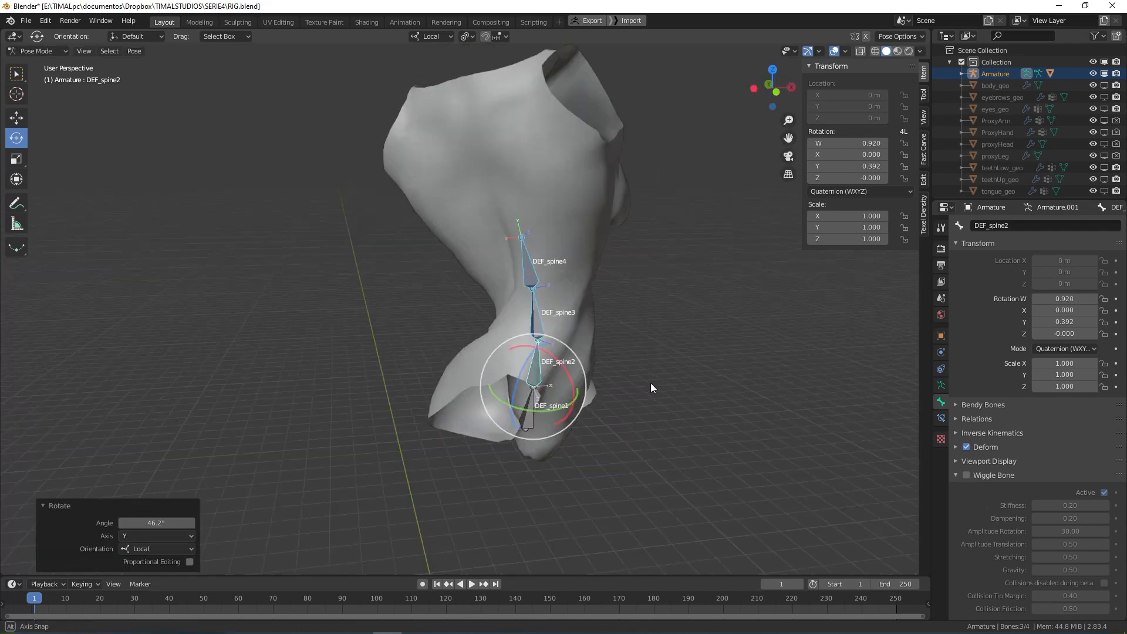
key(alt+r)
- Try rotating the upper three spine bones around their local Y and then local X axes, and cancel the rotation
key(r)
key(y)
key(y)
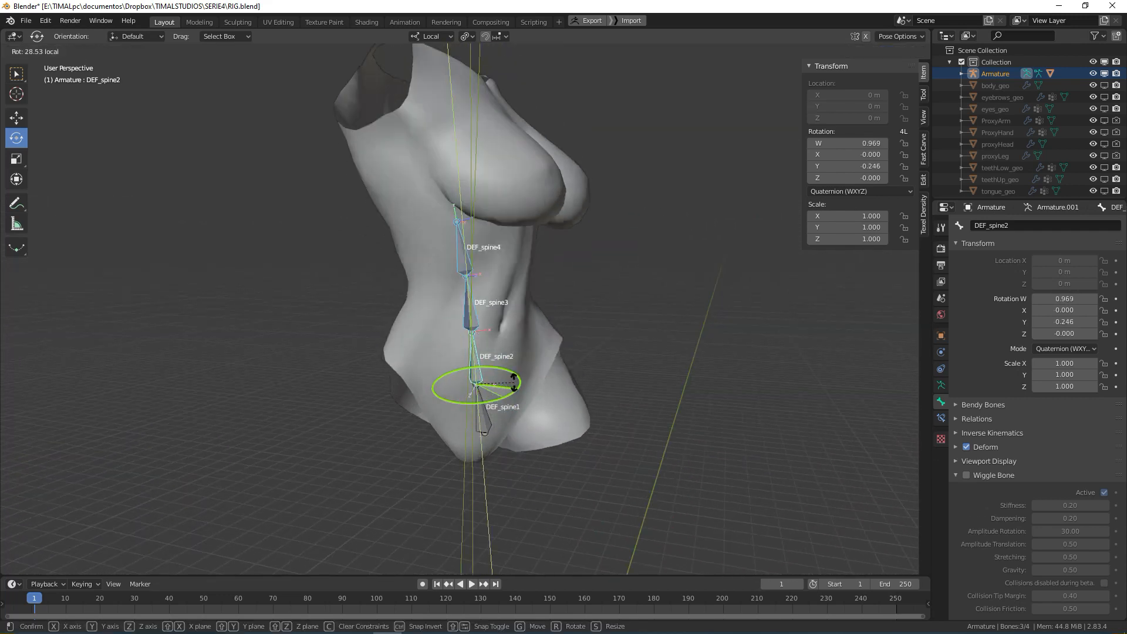
mouse_move(515, 381)
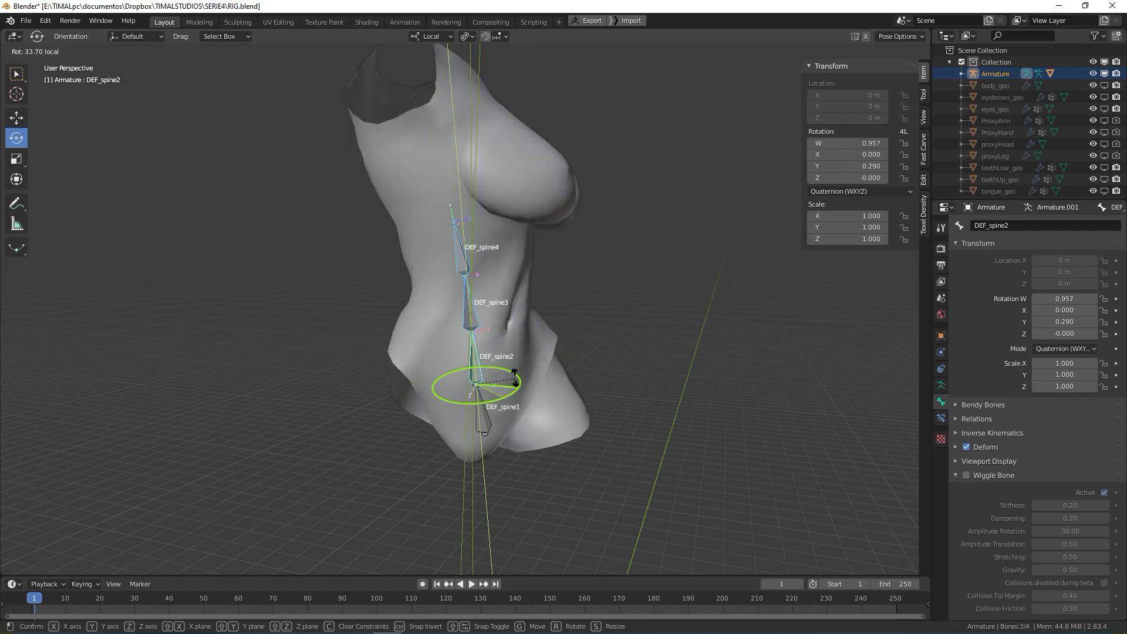
key(y)
key(x)
key(x)
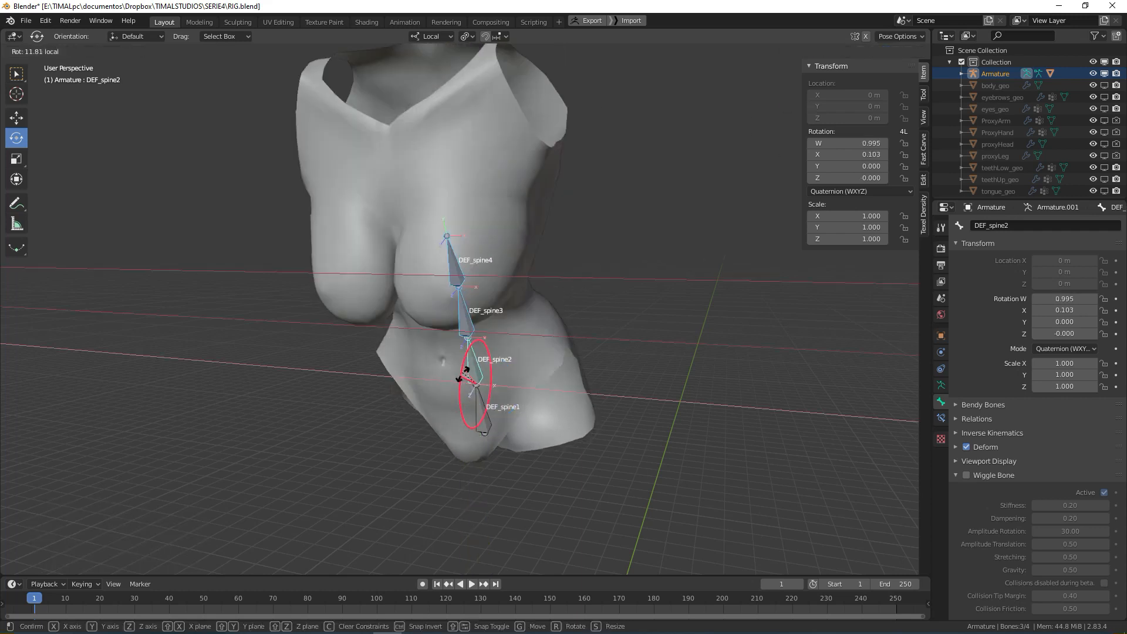
key(Escape)
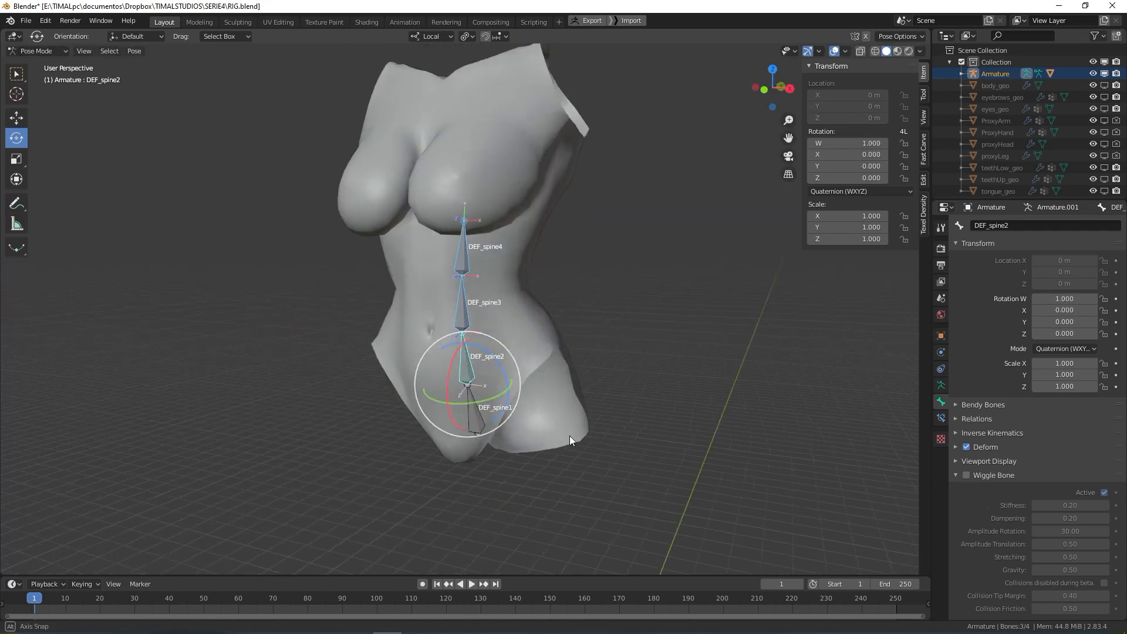
- Switch to the right orthographic view, select DEF_spine2 alone and put the armature in Edit Mode
middle_drag(570, 436, 473, 377)
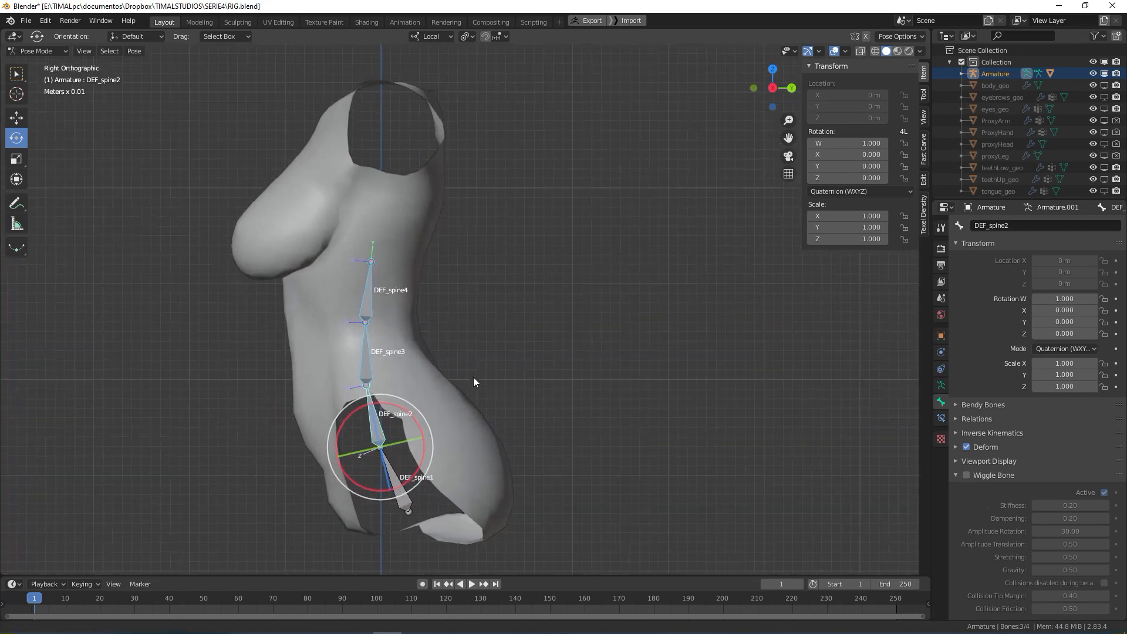
scroll(473, 377, up, 1)
click(460, 392)
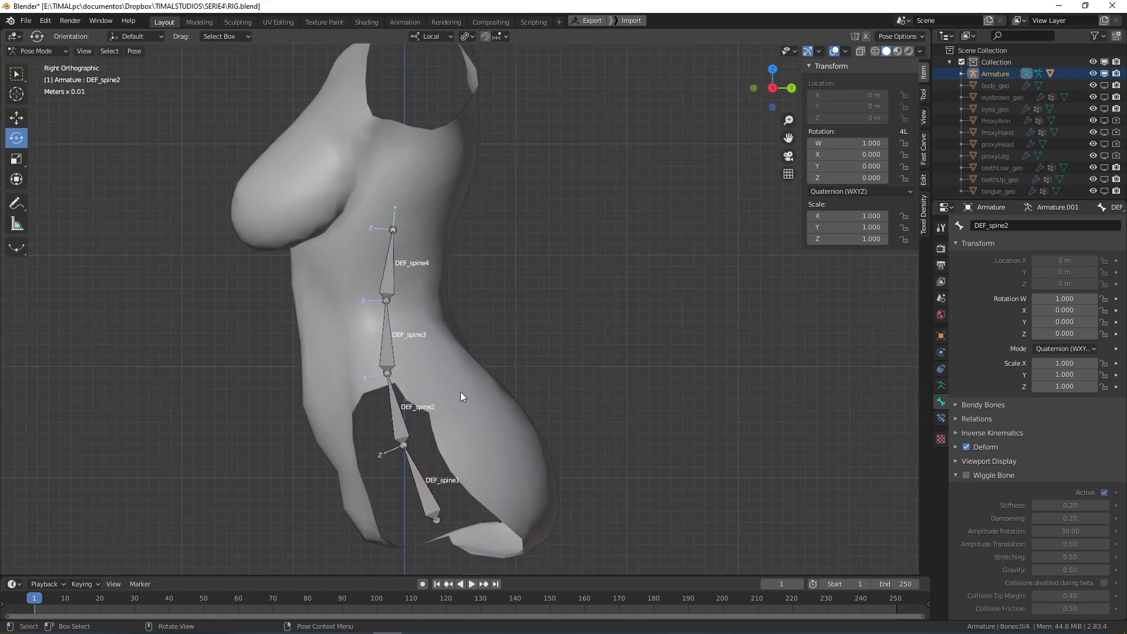
click(420, 445)
key(ctrl+Tab)
click(501, 433)
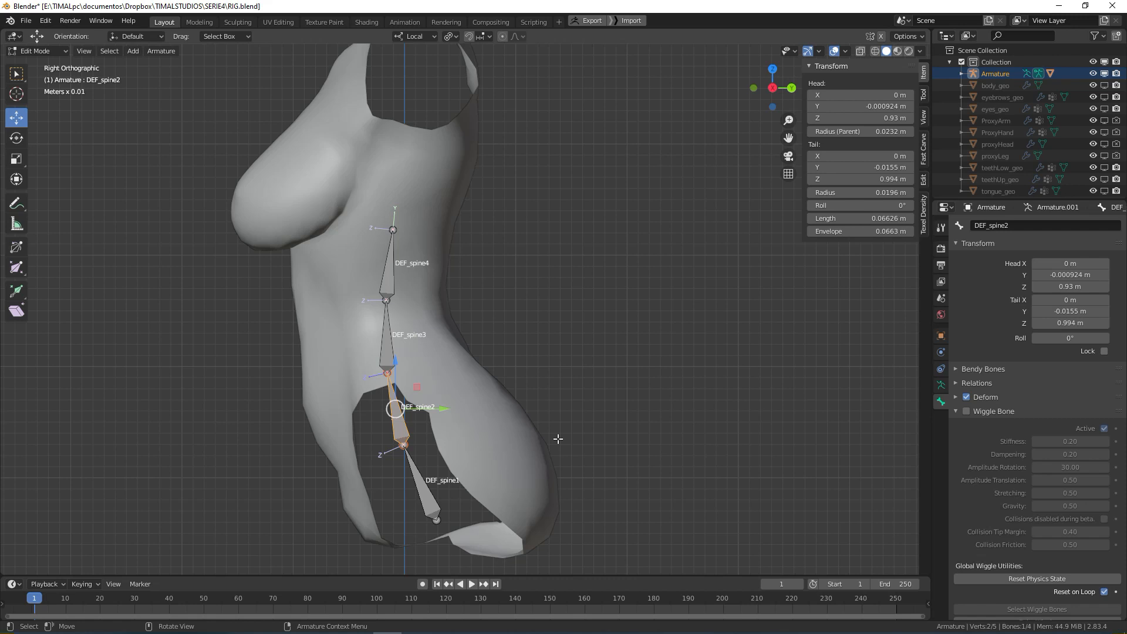
- Try moving the joint between DEF_spine3 and DEF_spine4 about 0.04 m toward the back along Y in Edit Mode
click(391, 289)
key(ctrl+Tab)
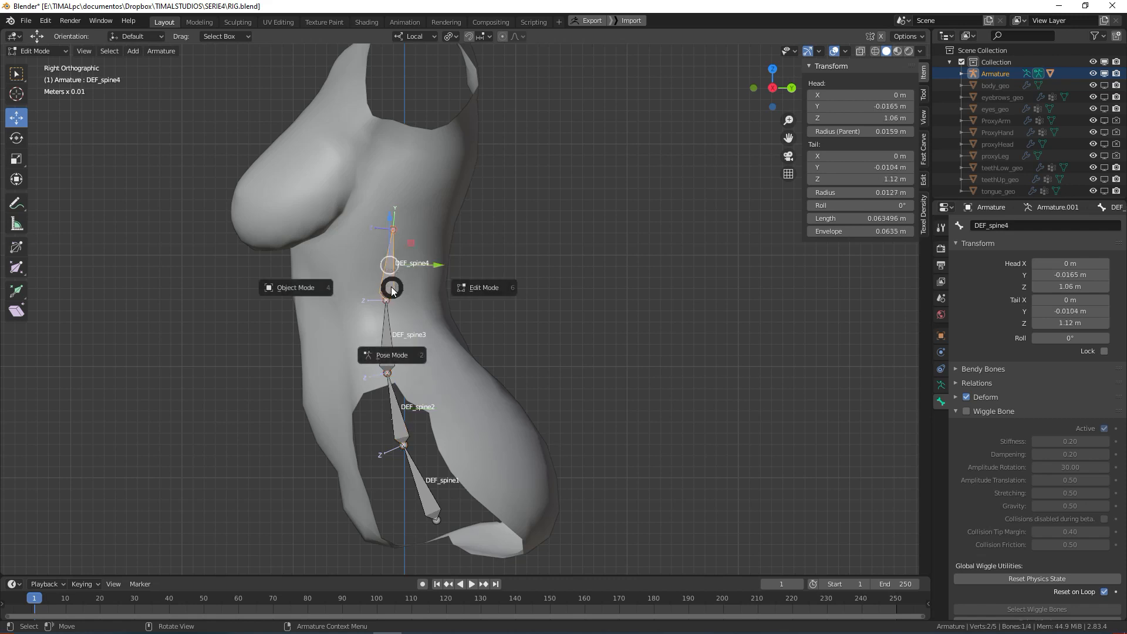
click(392, 355)
key(ctrl+Tab)
click(468, 297)
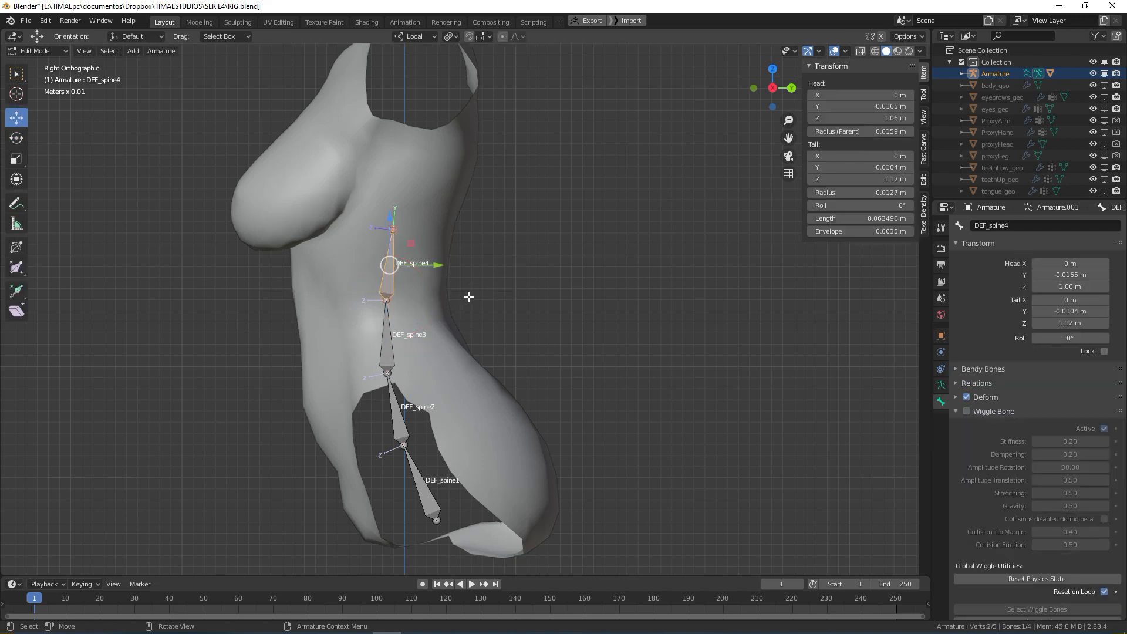
click(385, 300)
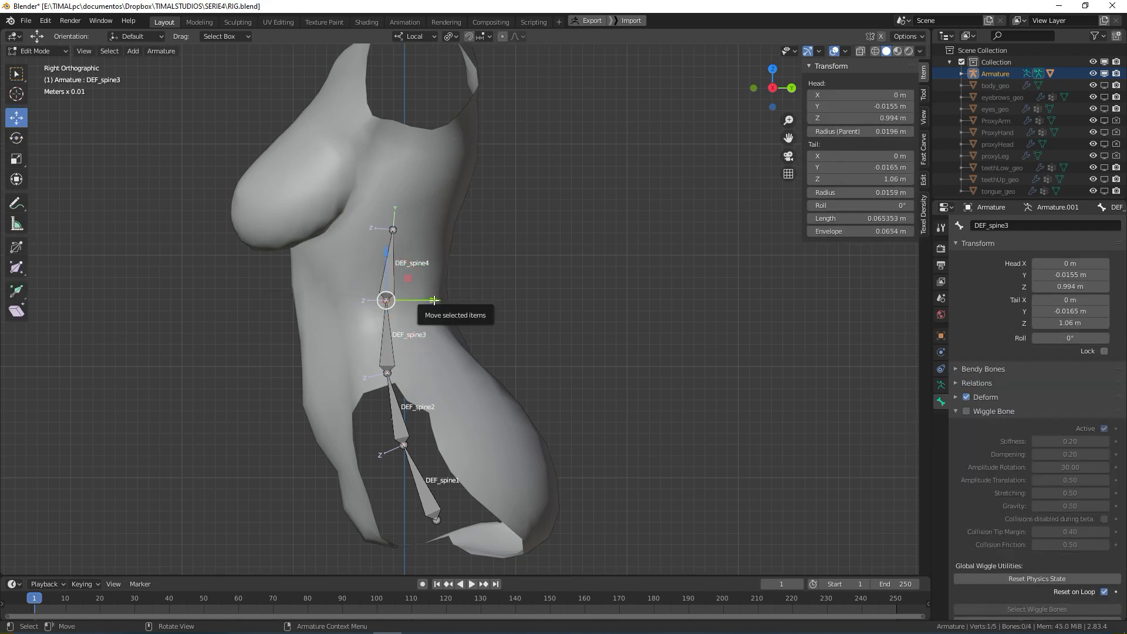
drag(433, 300, 479, 301)
- Test the displaced joint in Pose Mode by rotating DEF_spine4 and DEF_spine3 in turn, undoing each rotation, and select DEF_spine2
key(ctrl+Tab)
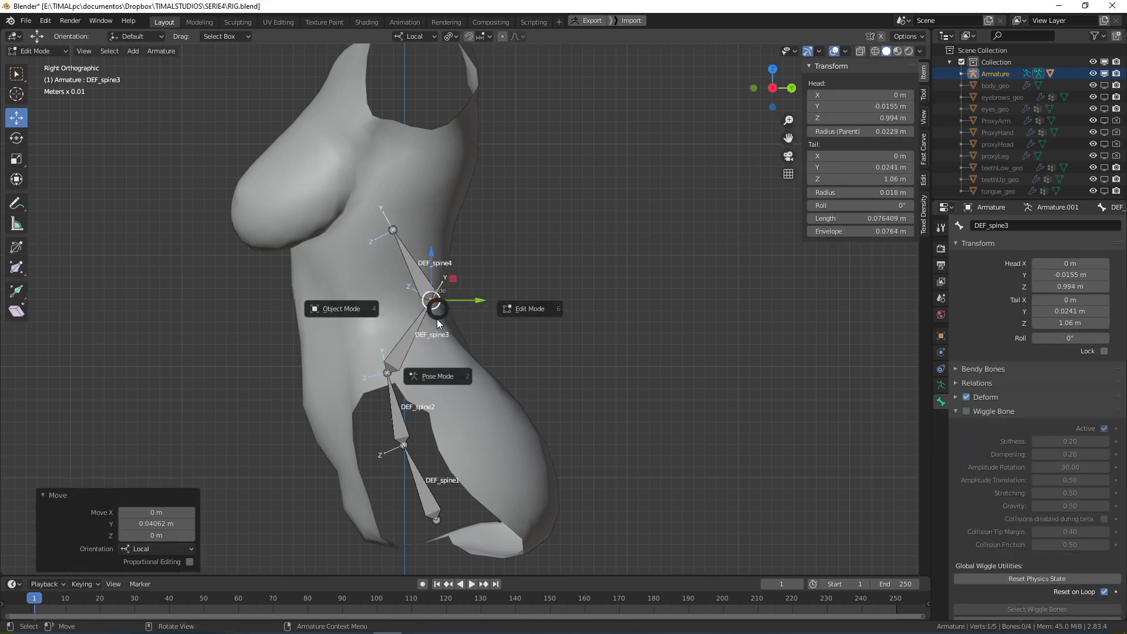
click(432, 376)
click(420, 274)
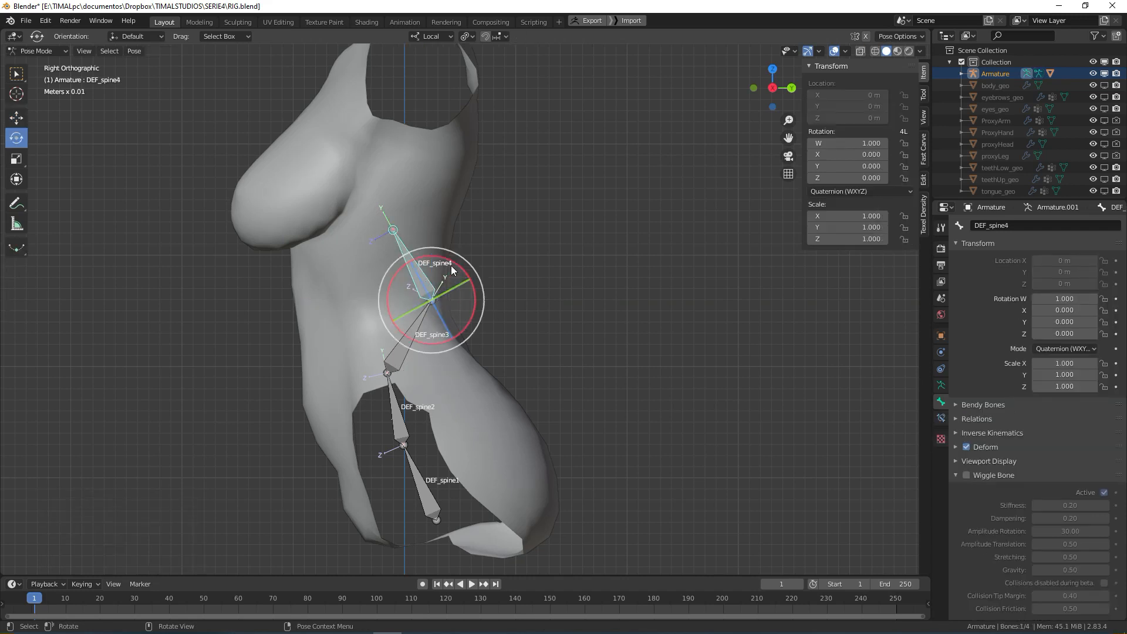
drag(450, 265, 478, 284)
key(ctrl+z)
key(ctrl+z)
key(ctrl+z)
click(413, 358)
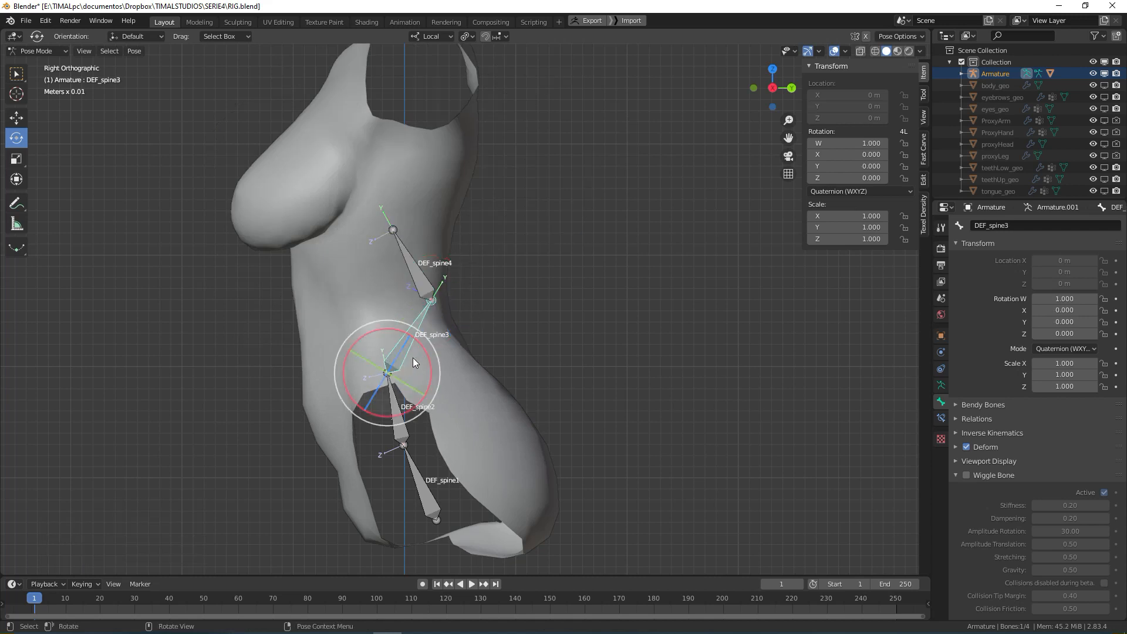
drag(413, 357, 466, 383)
key(ctrl+z)
click(399, 432)
- Undo back through the pose tests and the joint move to restore the original spine chain in Edit Mode
key(ctrl+z)
key(ctrl+z)
key(ctrl+z)
key(ctrl+z)
key(ctrl+z)
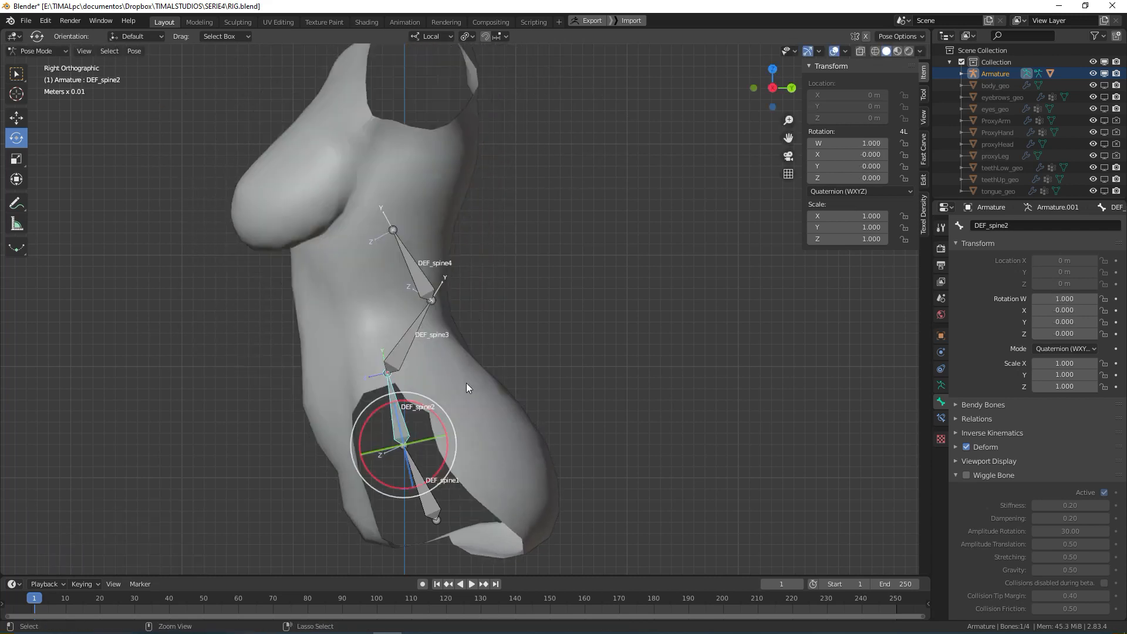
key(ctrl+z)
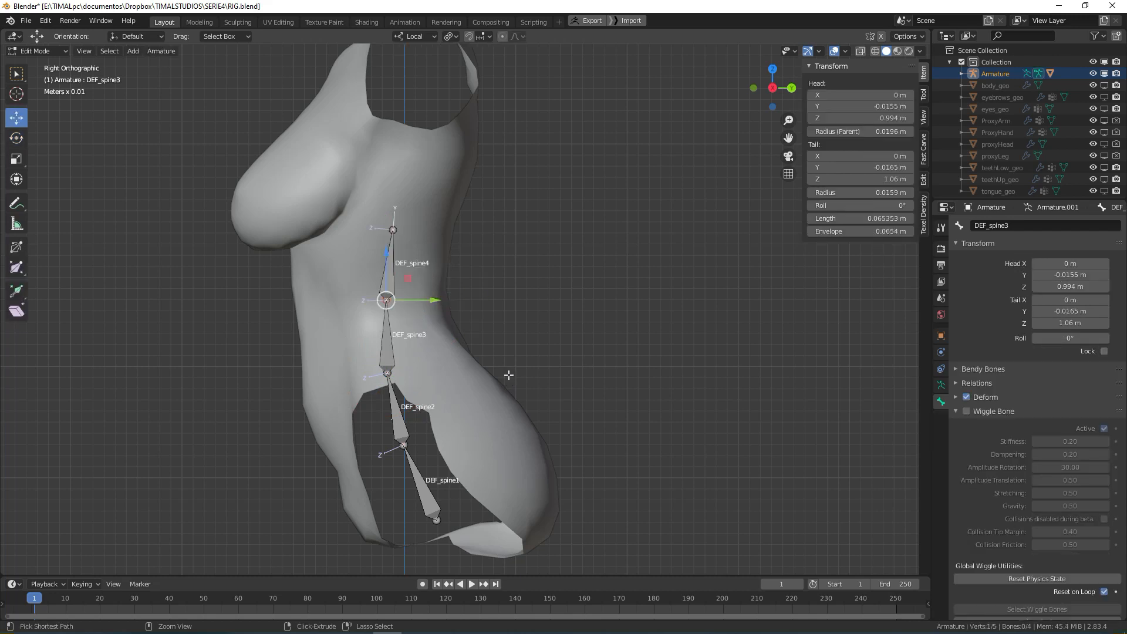
key(ctrl+z)
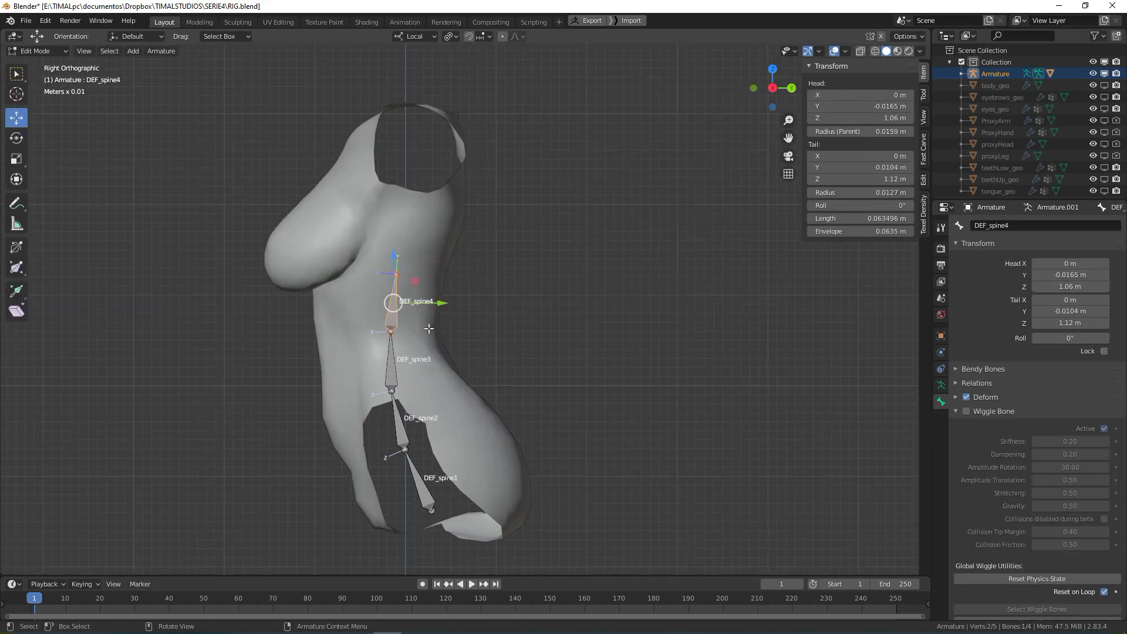
- Toggle the armature between Pose Mode and Edit Mode, ending in Pose Mode with DEF_spine4 selected
key(ctrl+Tab)
click(412, 378)
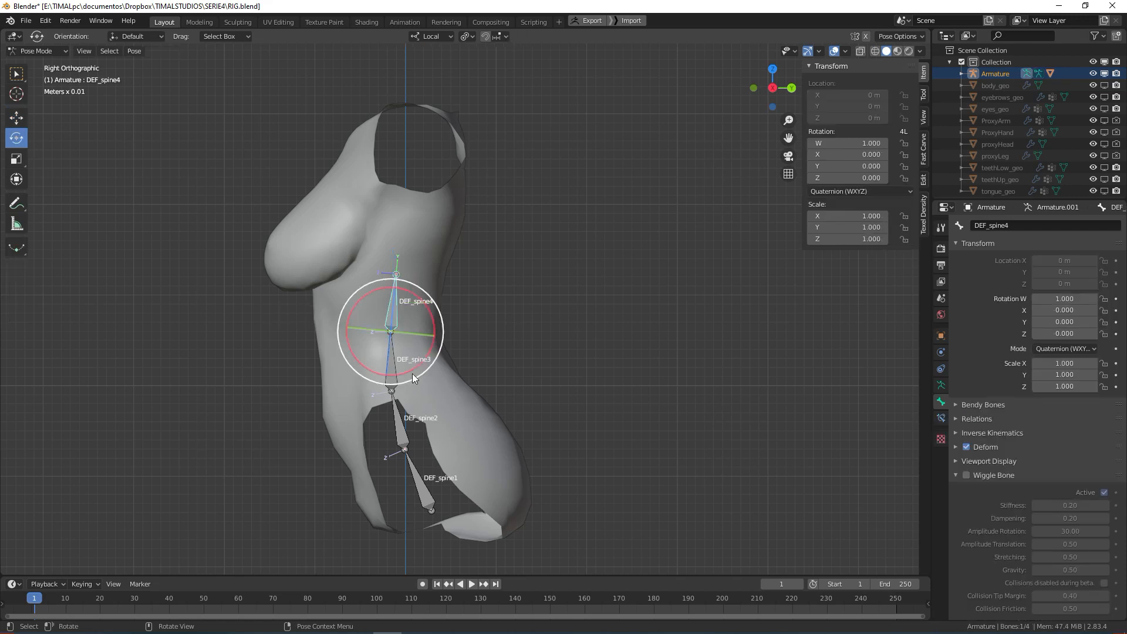
click(556, 402)
key(ctrl+Tab)
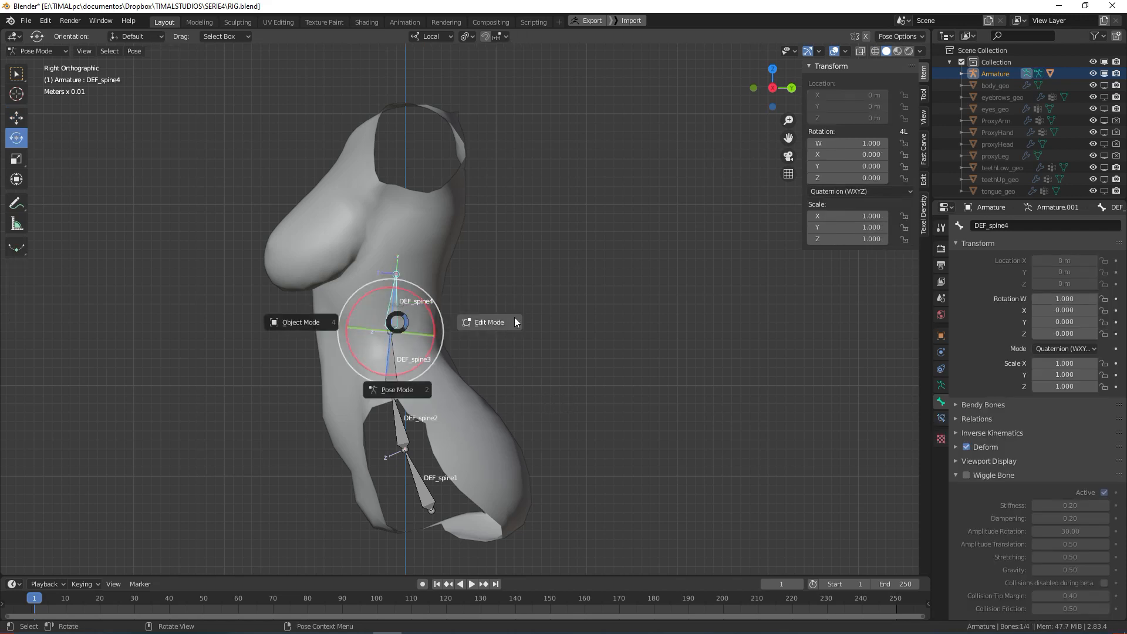
click(514, 317)
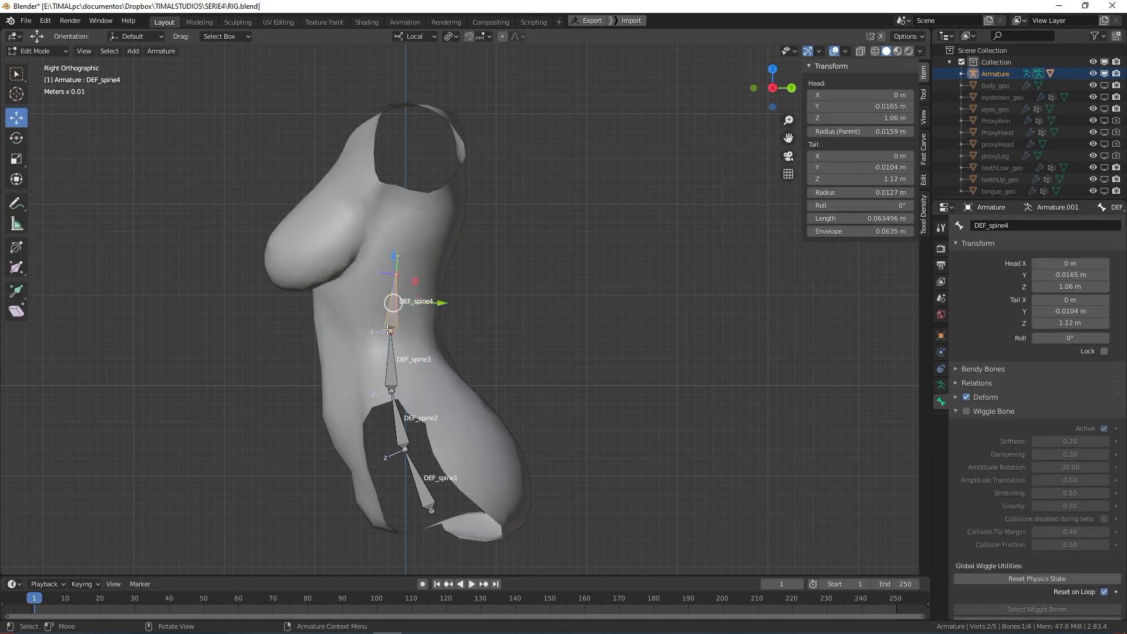
key(ctrl+Tab)
click(403, 378)
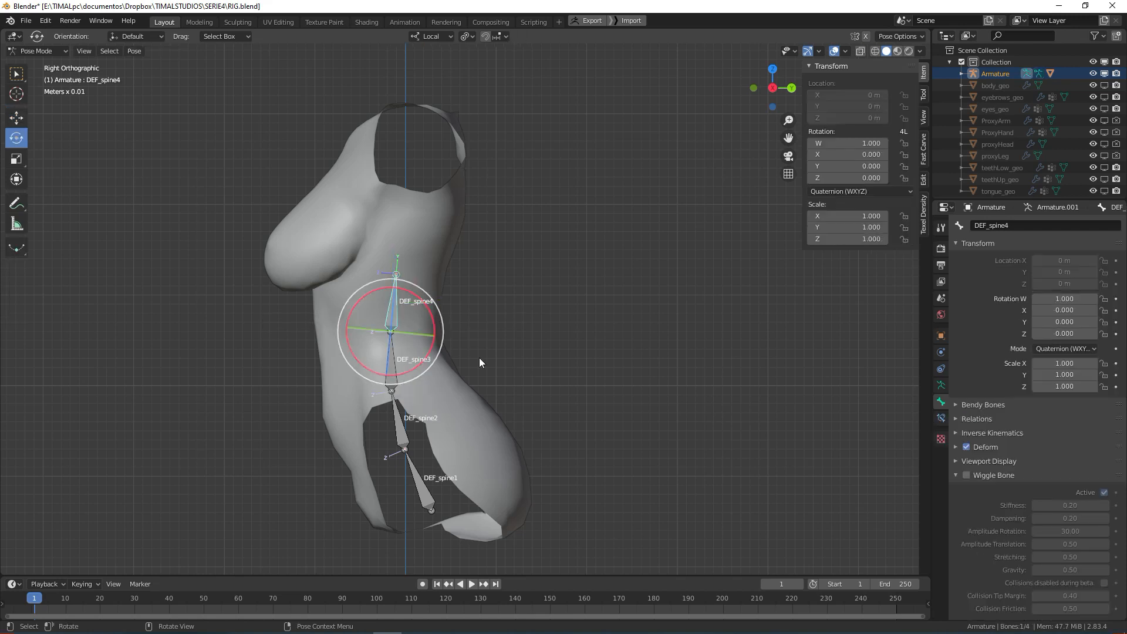
- Try rotating DEF_spine4 and DEF_spine3 one at a time, undo the rotations and deselect all bones
click(501, 348)
click(421, 338)
drag(418, 364, 459, 347)
key(ctrl+z)
click(396, 367)
key(ctrl+z)
click(329, 351)
key(ctrl+z)
key(ctrl+z)
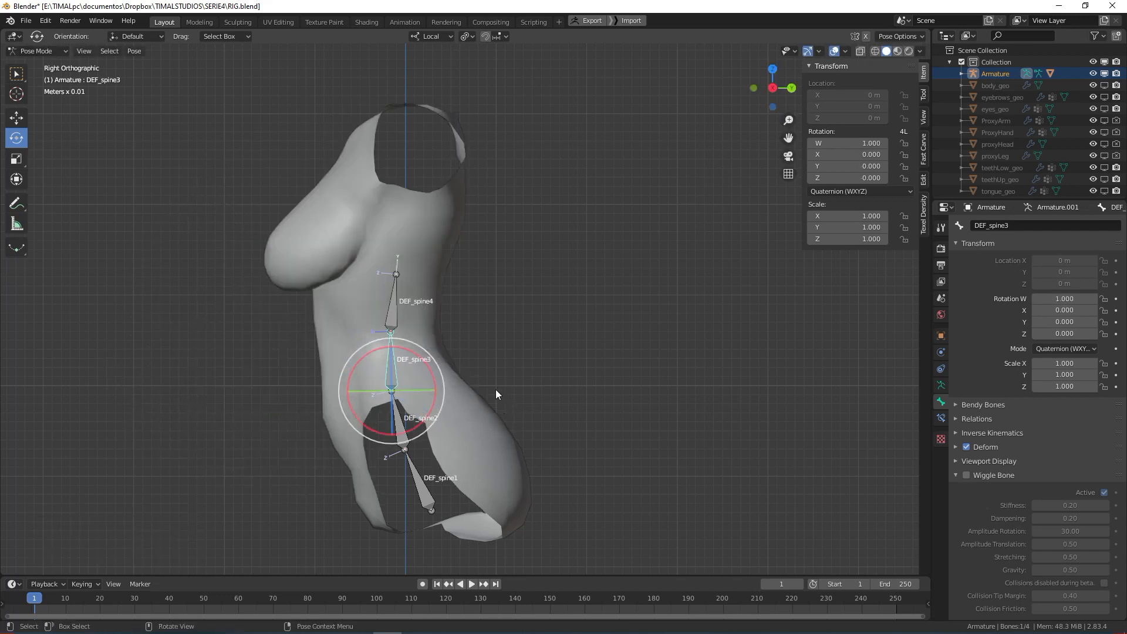
click(496, 389)
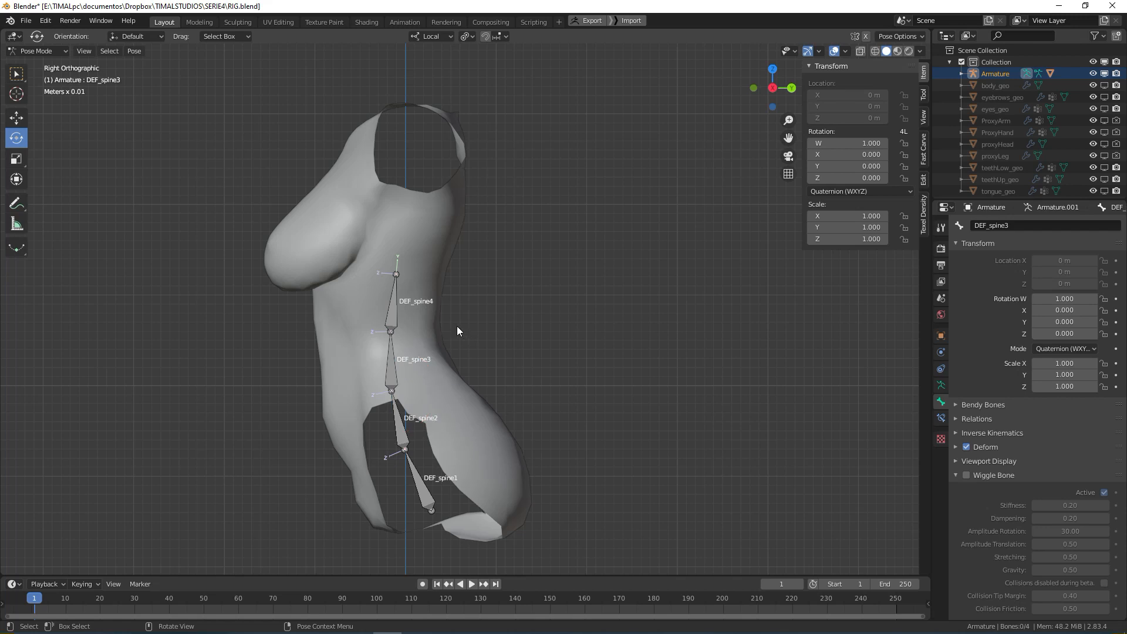
- Try bending DEF_spine4 forward 33.8° around its local X axis and undo the rotation
click(400, 323)
shift+middle_drag(417, 345, 410, 396)
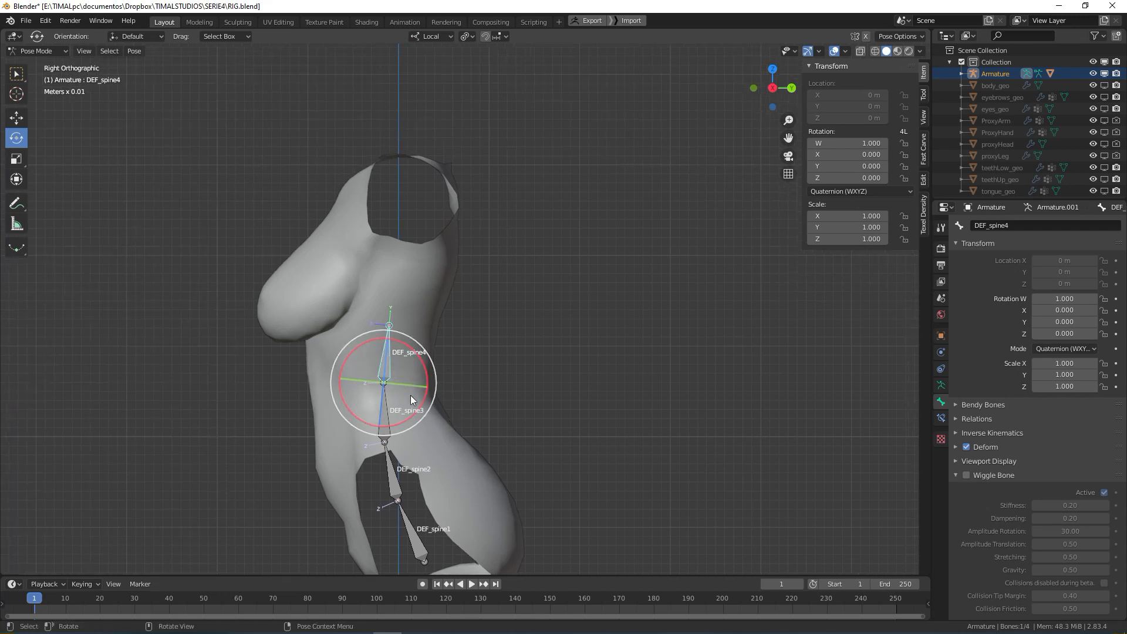
drag(410, 396, 401, 331)
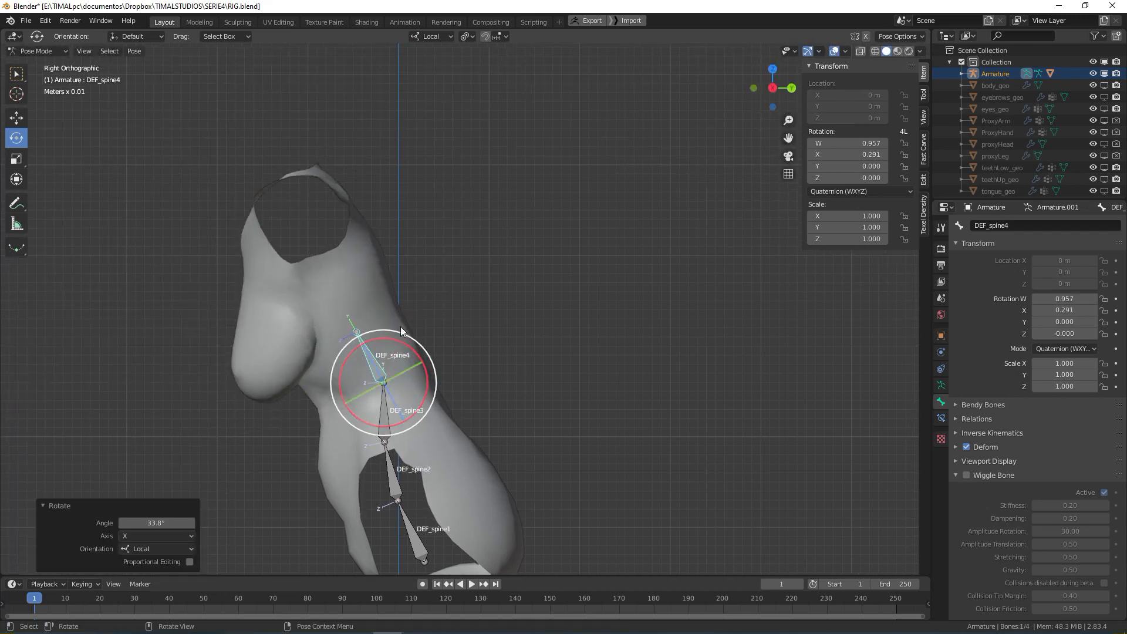
key(ctrl+z)
key(ctrl+shift+z)
key(ctrl+z)
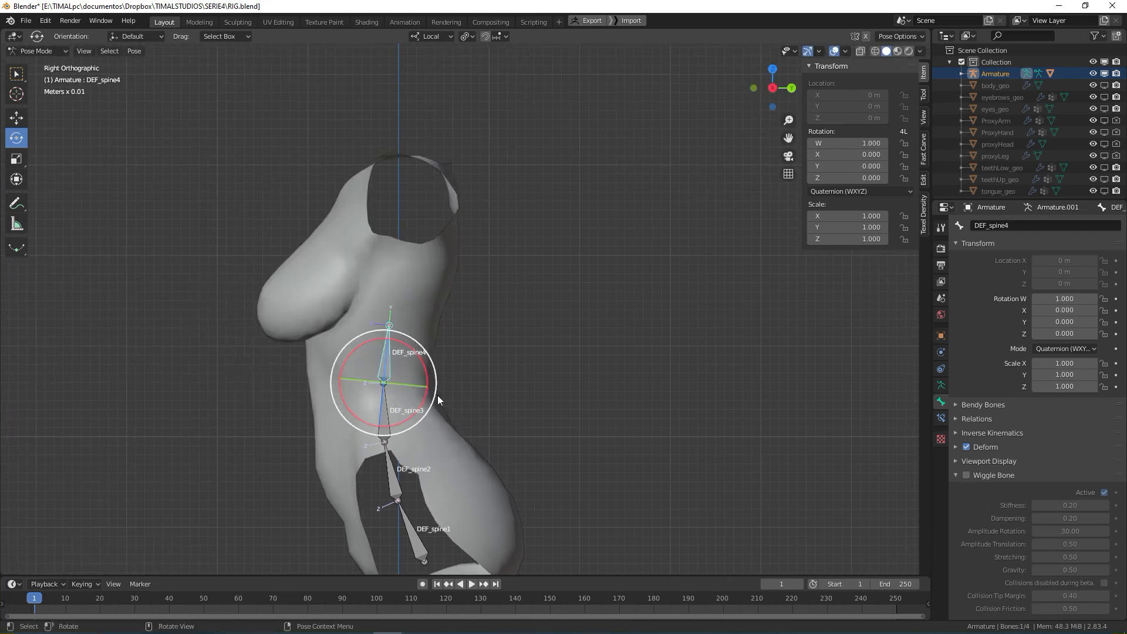
key(ctrl+z)
key(ctrl+shift+z)
- Try bending DEF_spine3 and DEF_spine4 forward together 45.4° around their local X axes
shift+click(403, 432)
drag(405, 437, 393, 468)
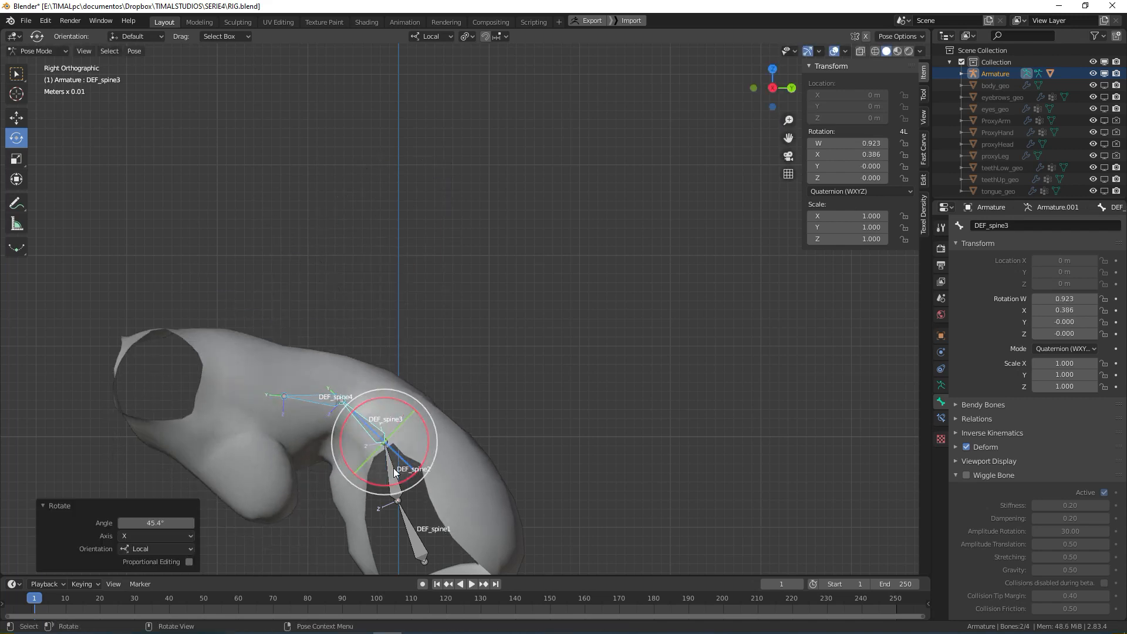
click(393, 467)
key(ctrl+z)
- Try rotating DEF_spine2 and DEF_spine3 toward the back, and DEF_spine4 by 17.3° around its local X axis
click(465, 443)
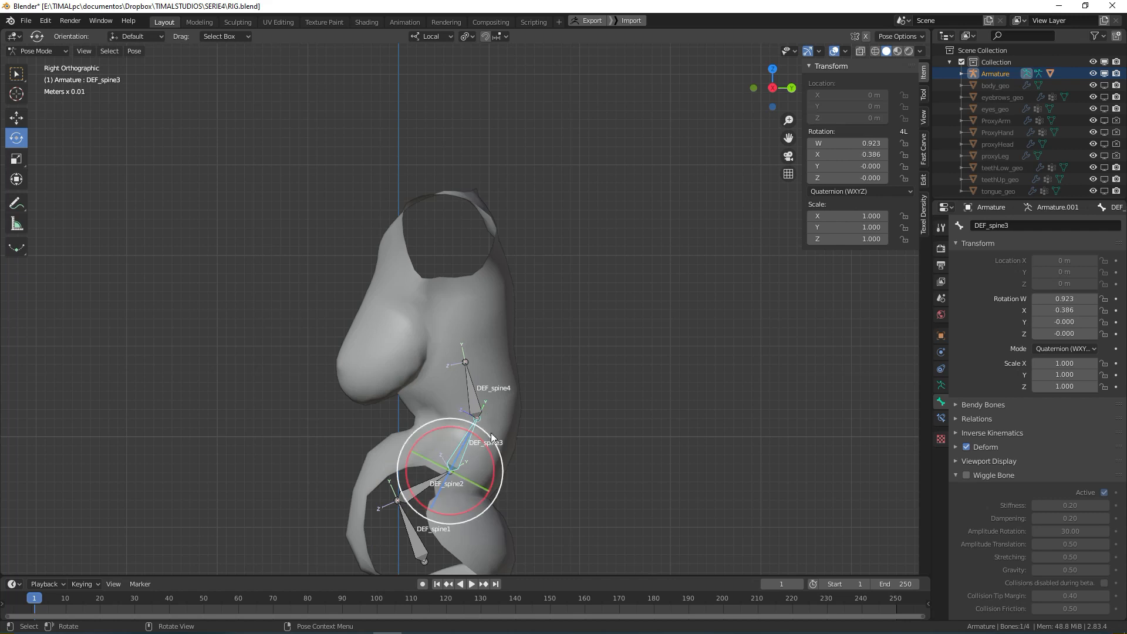
key(r)
click(491, 472)
click(505, 414)
drag(518, 405, 551, 409)
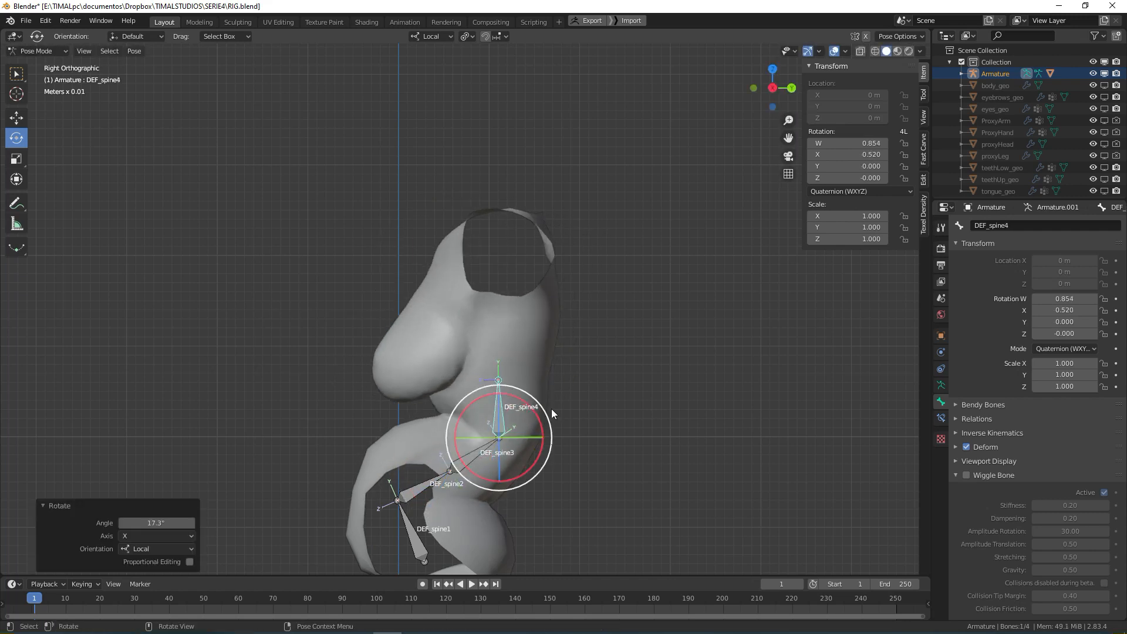
click(551, 409)
- Select all four spine bones and clear their rotation
click(503, 413)
key(a)
shift+middle_drag(586, 448, 530, 423)
key(alt+r)
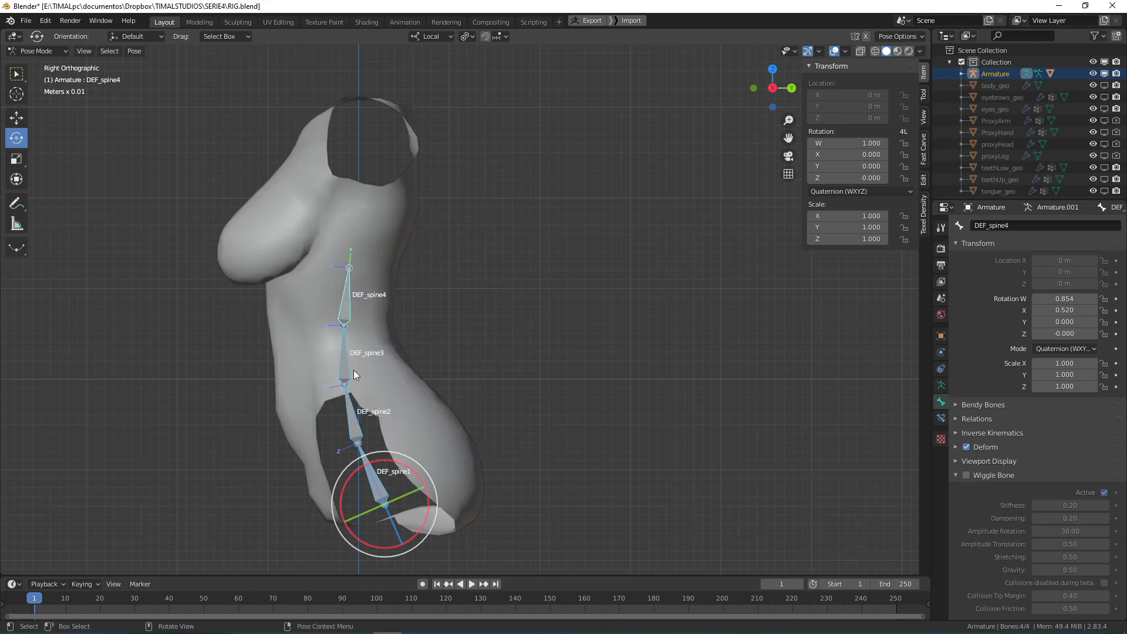
- Switch the armature to Edit Mode and back to Pose Mode with no bones selected
key(ctrl+Tab)
click(420, 350)
shift+middle_drag(420, 350, 469, 390)
key(ctrl+Tab)
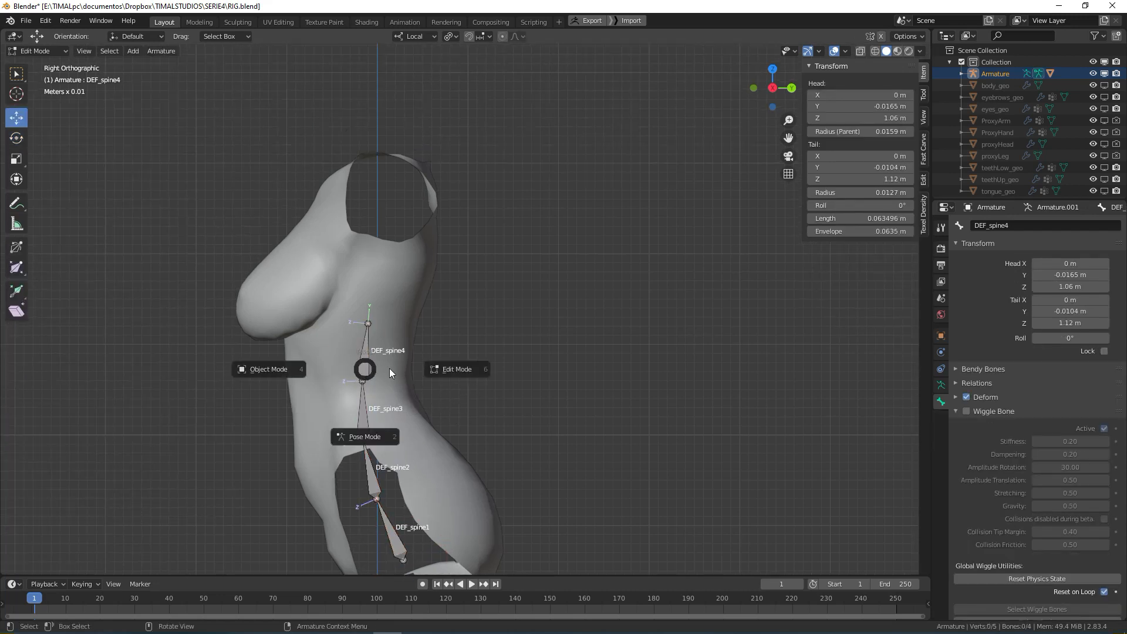
click(368, 438)
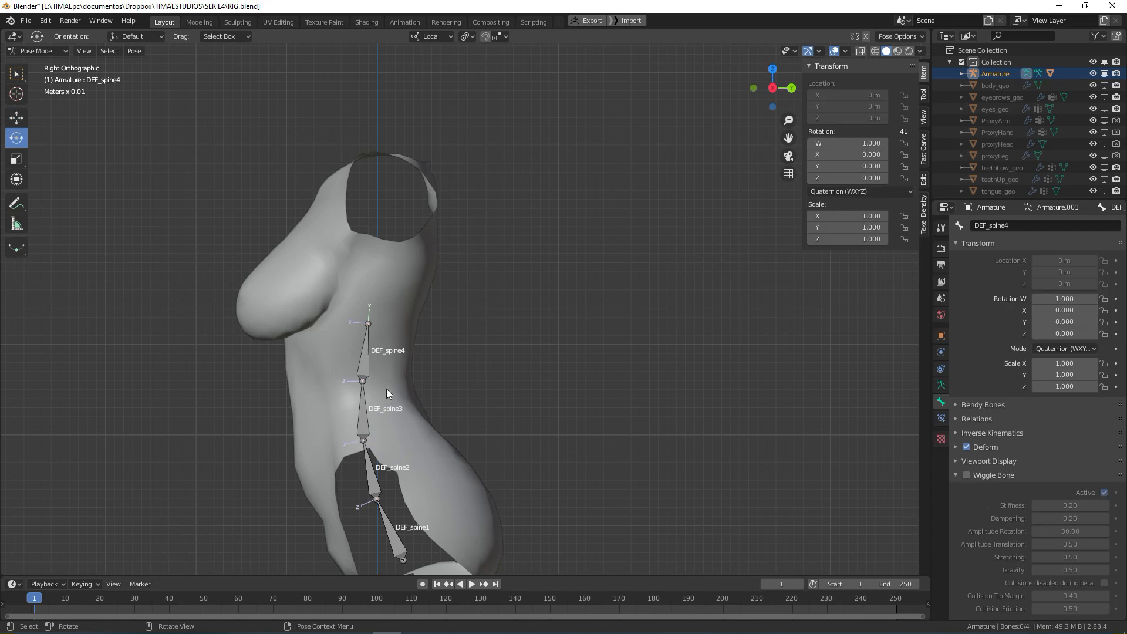
mouse_move(453, 416)
shift+middle_down()
mouse_move(446, 368)
mouse_move(463, 401)
shift+middle_up()
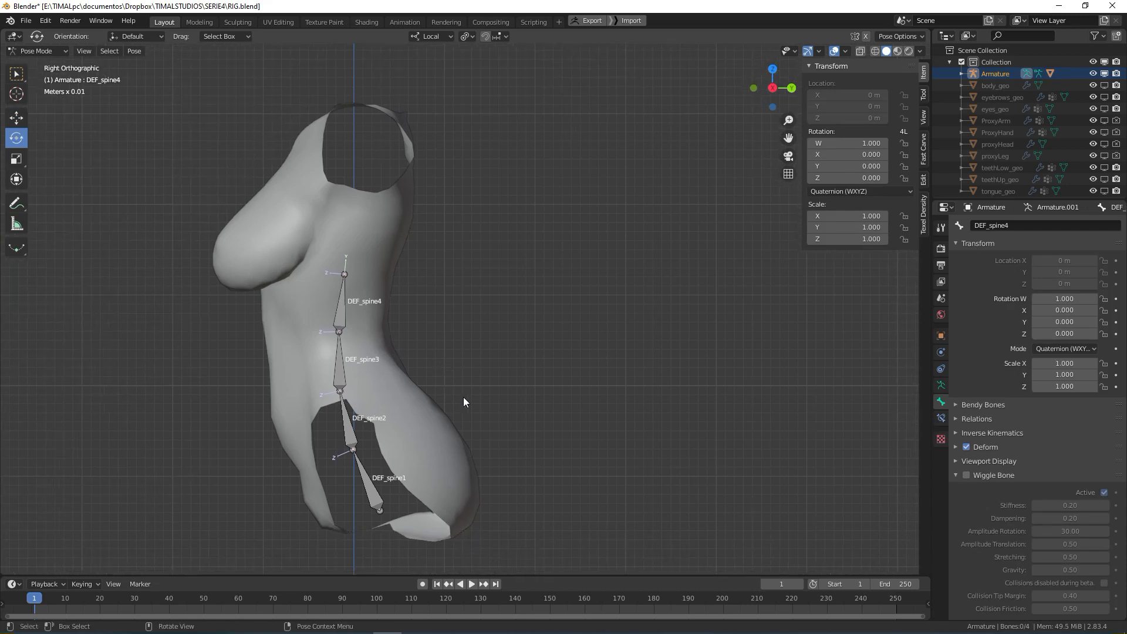